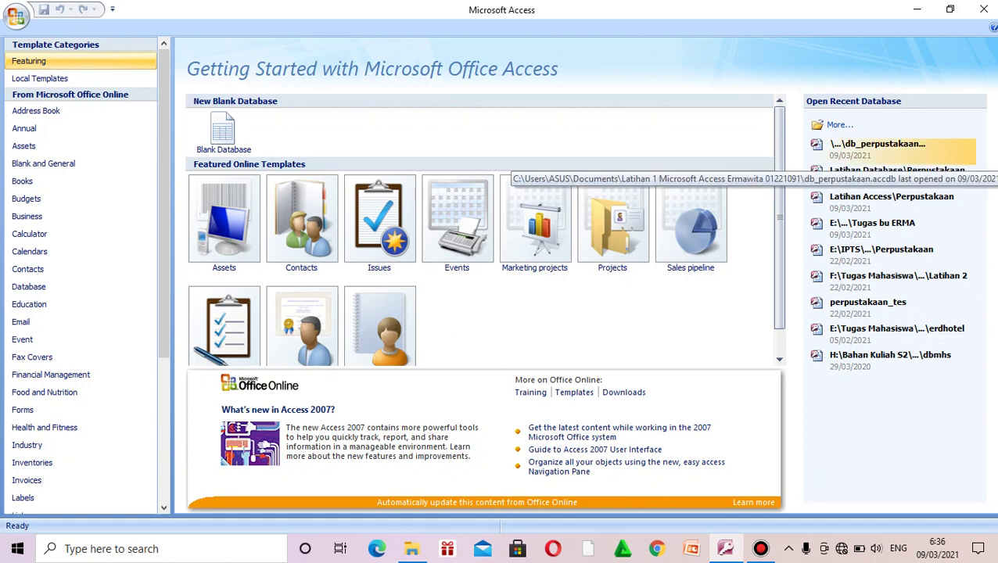
Step: Open the recent db_perpustakaan database and select the Buku table
click(878, 147)
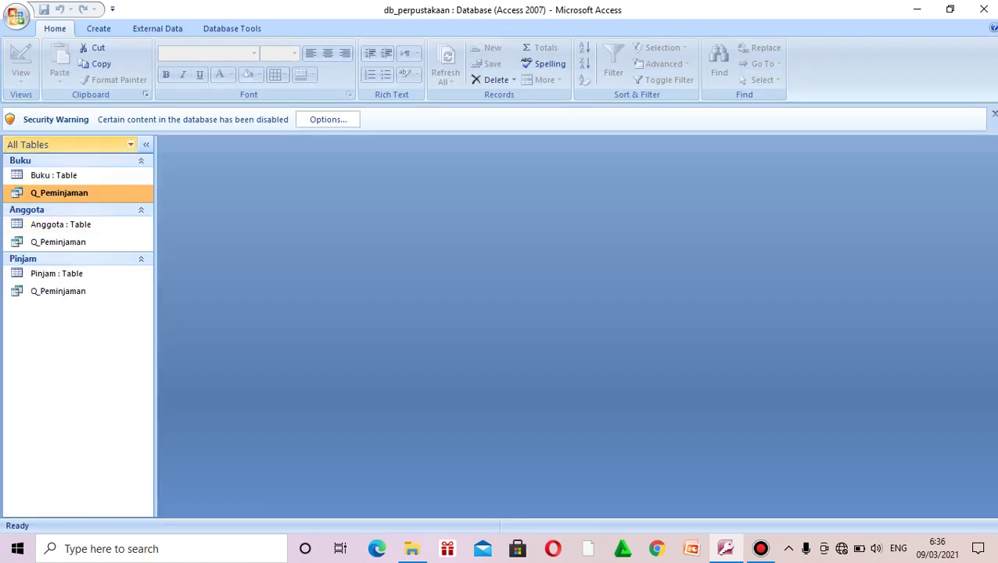
click(54, 176)
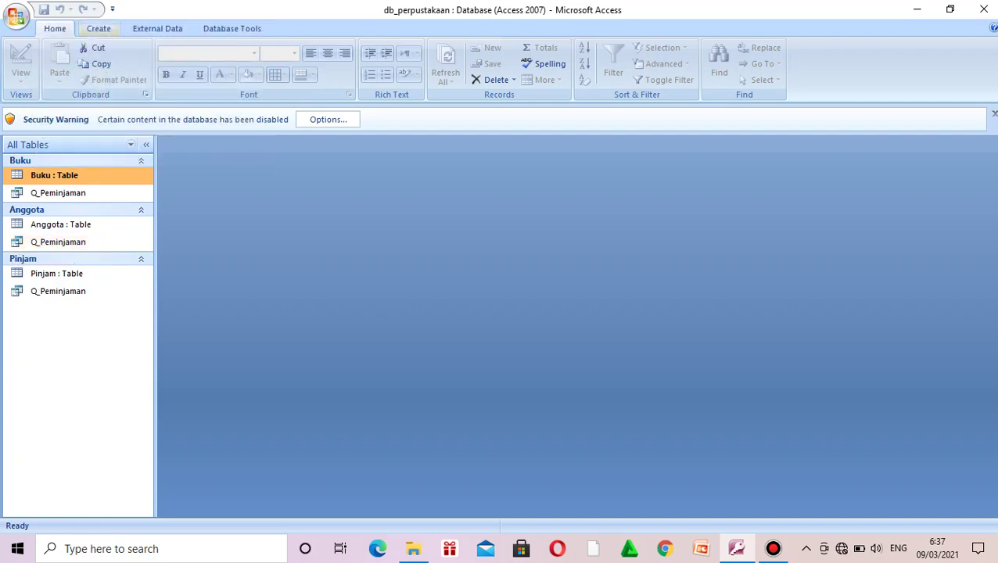
Step: Launch the Form Wizard from the Create tab's More Forms list
click(99, 29)
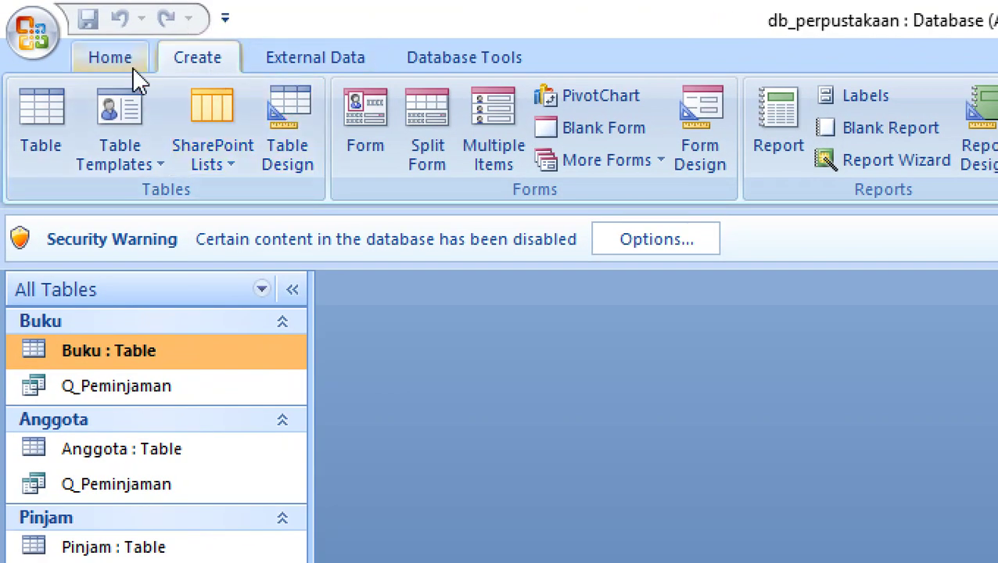
click(129, 67)
click(199, 63)
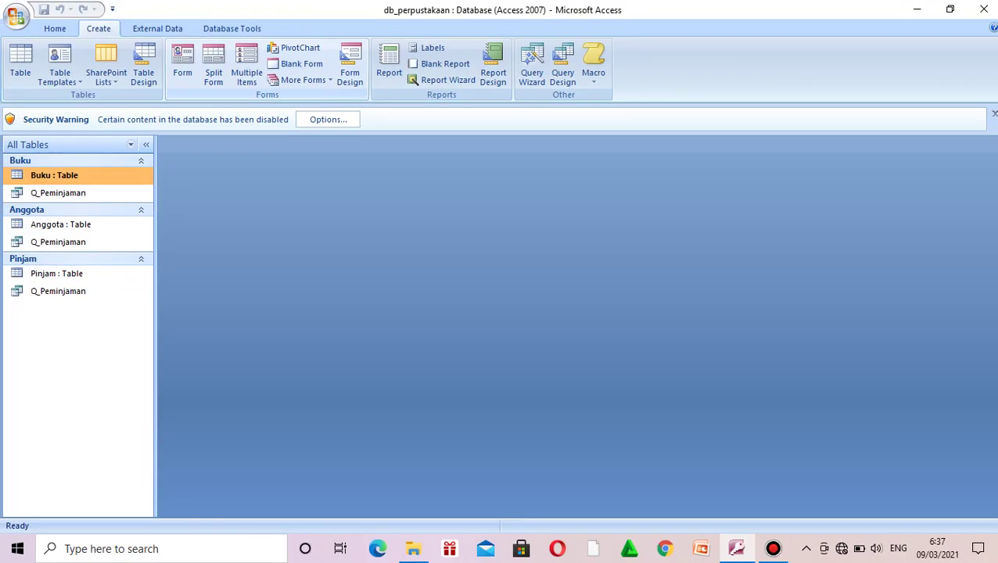
click(304, 80)
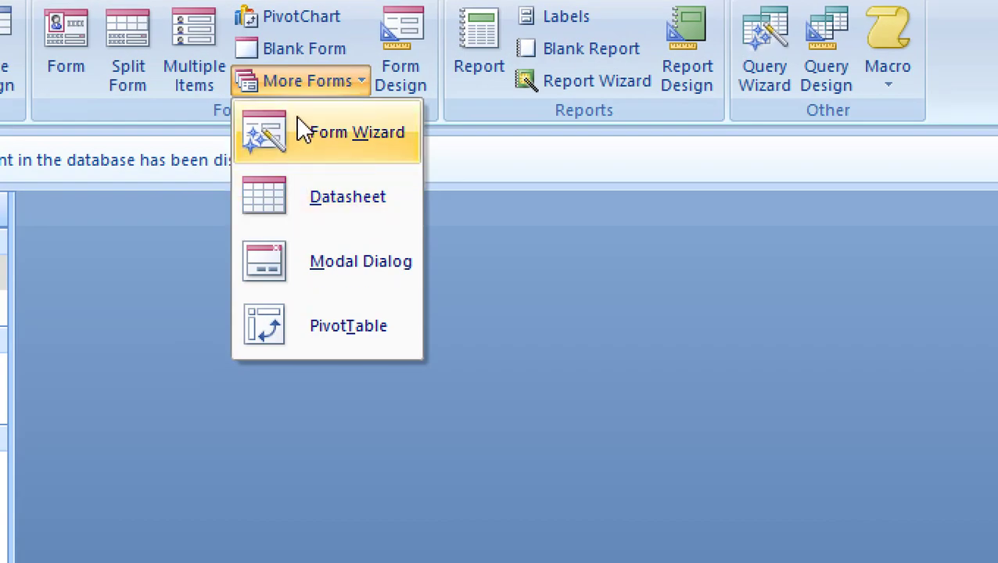
click(329, 132)
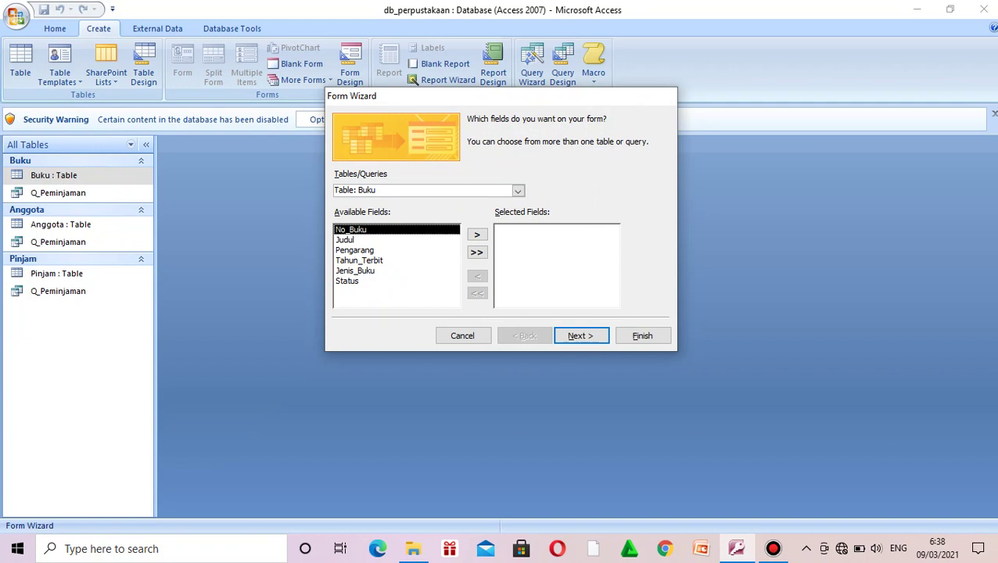
click(377, 190)
click(518, 191)
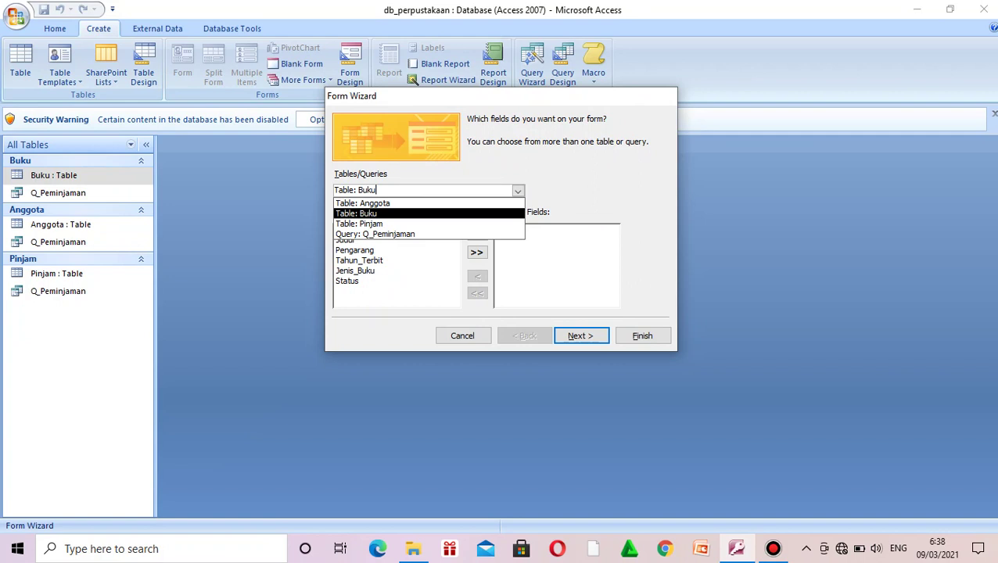
key(Return)
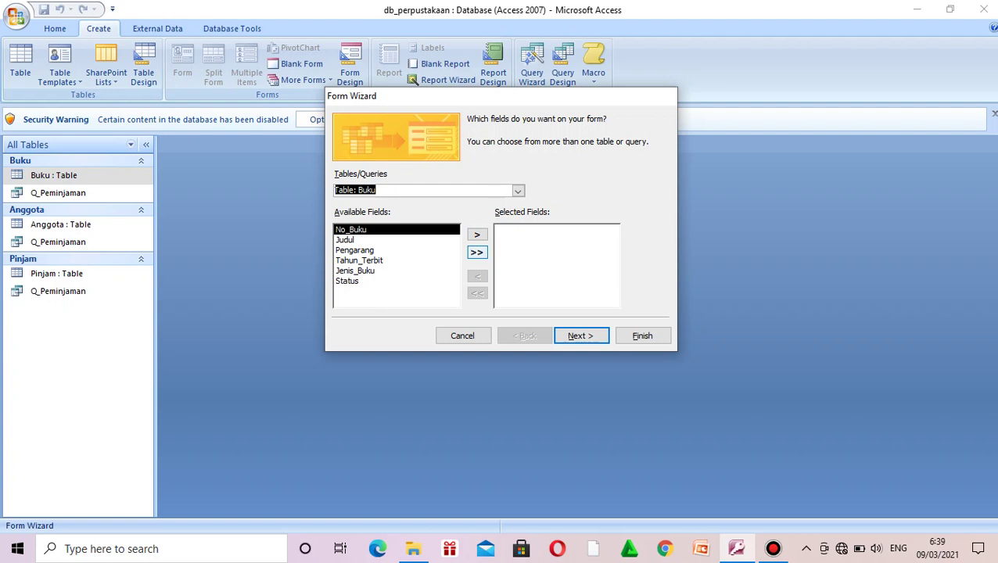
Step: Move all six Buku fields to Selected Fields and go on to the layout step
click(477, 251)
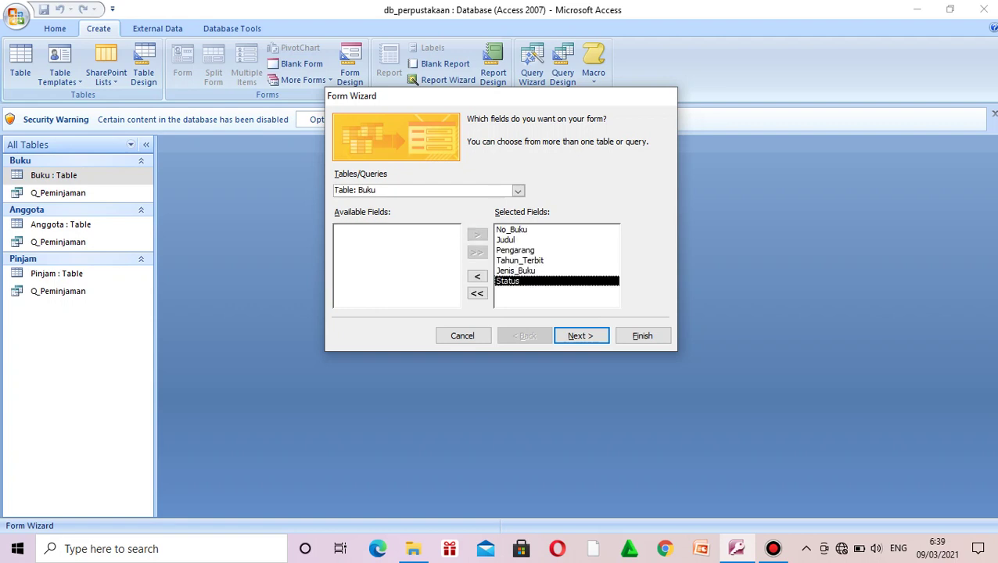
click(580, 335)
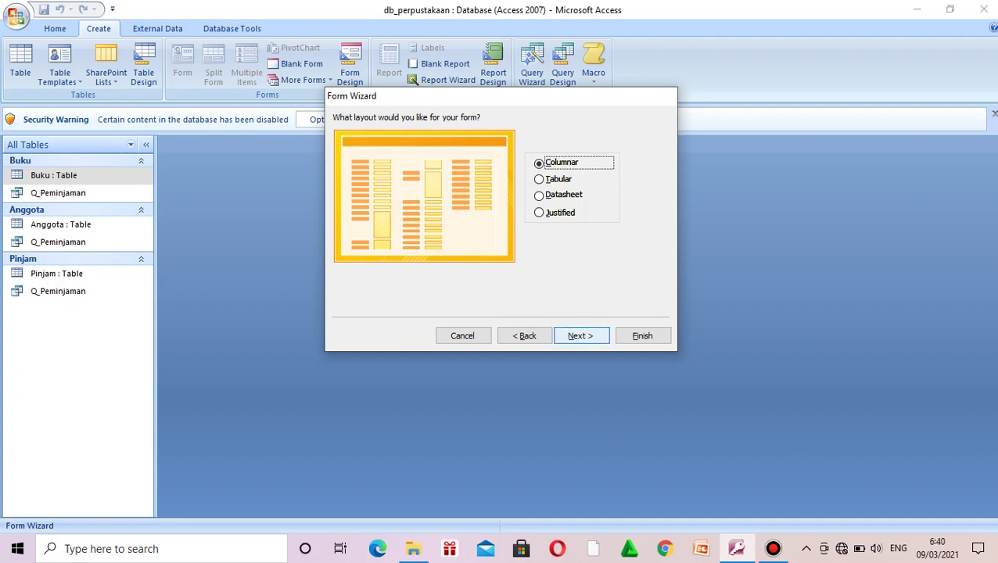
Step: Keep the Columnar layout and choose the Access 2007 style
click(580, 335)
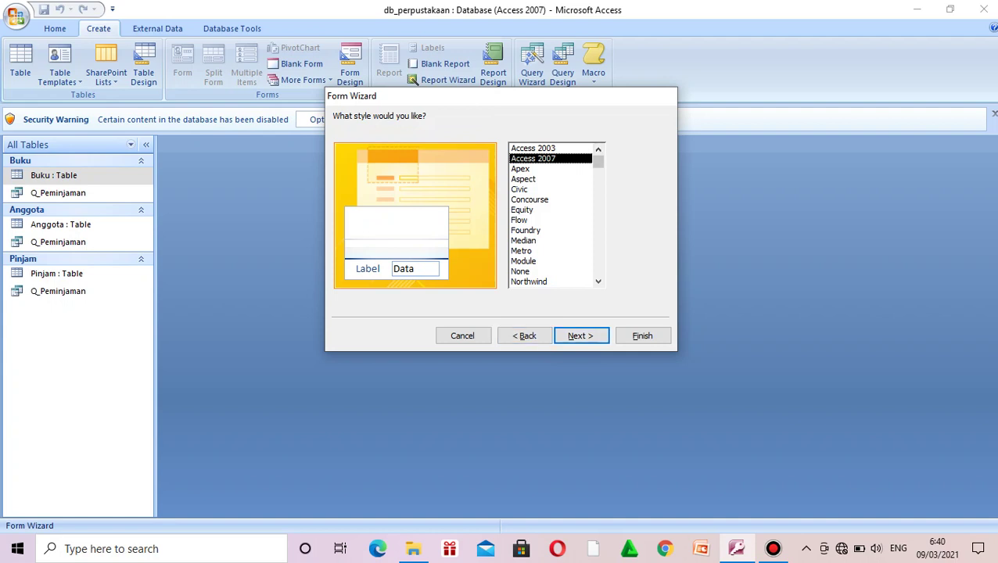
key(Down)
key(Down)
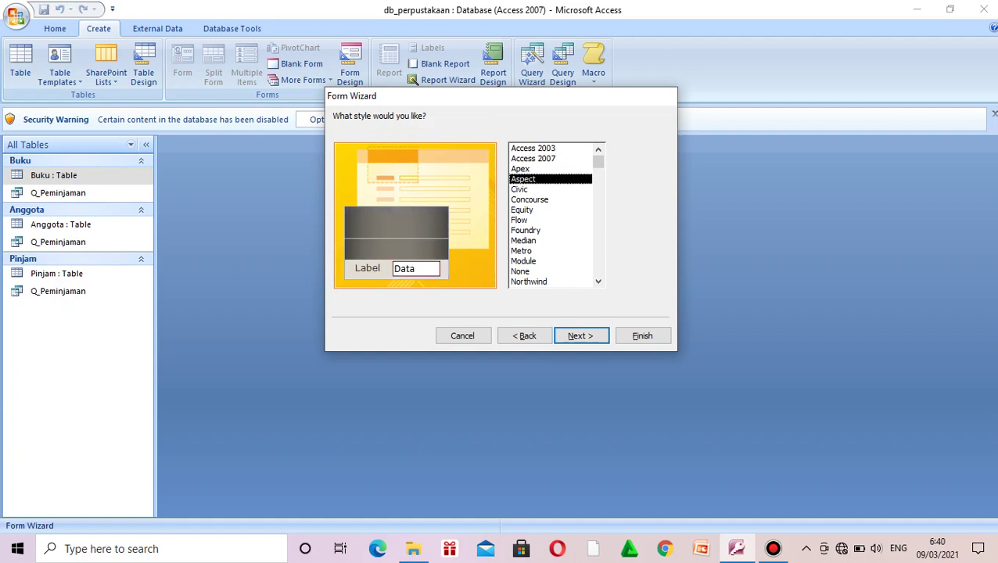
key(Up)
key(Up)
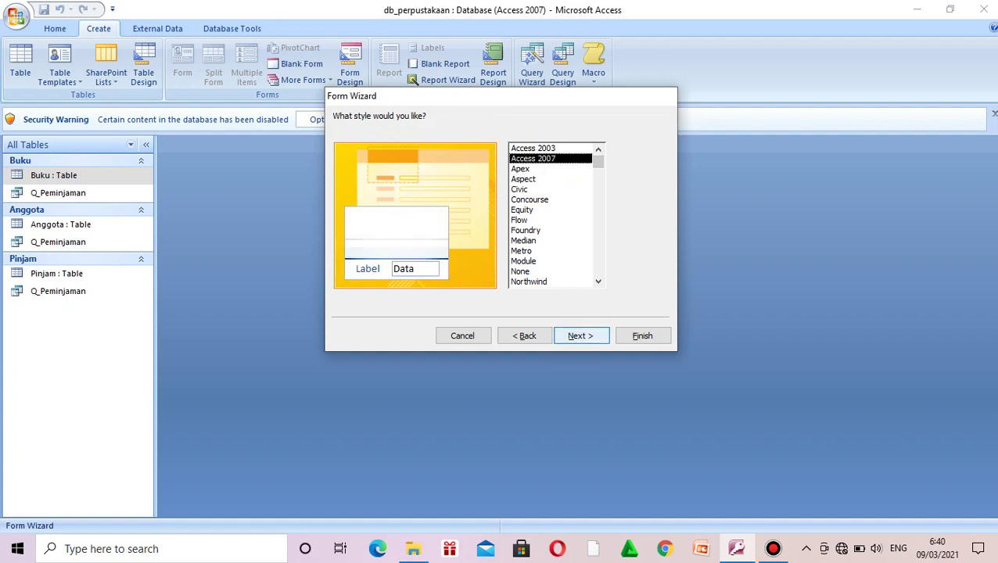
click(580, 336)
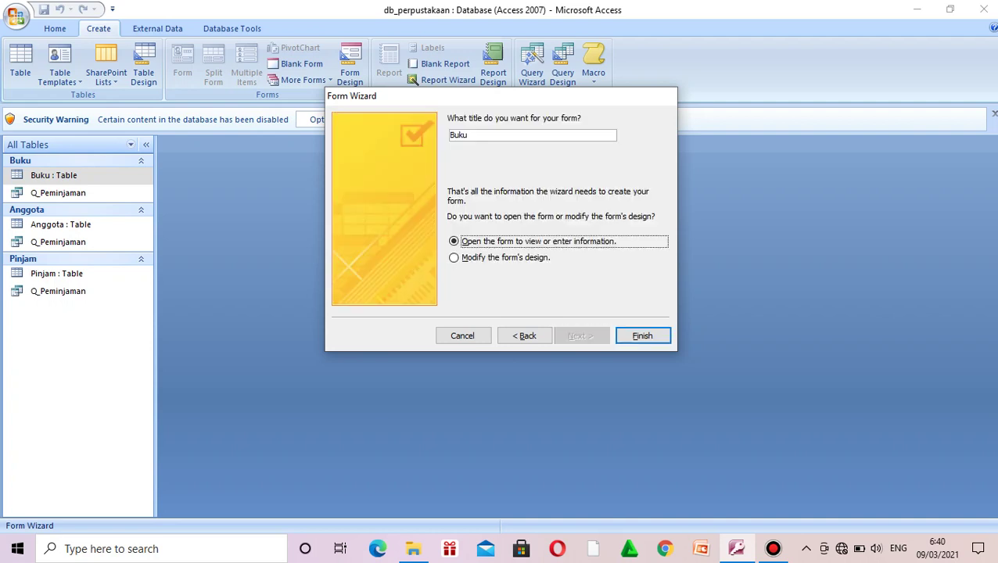
Step: Title the form 'Form Buku', choose to modify its design, and finish the wizard
key(shift+Tab)
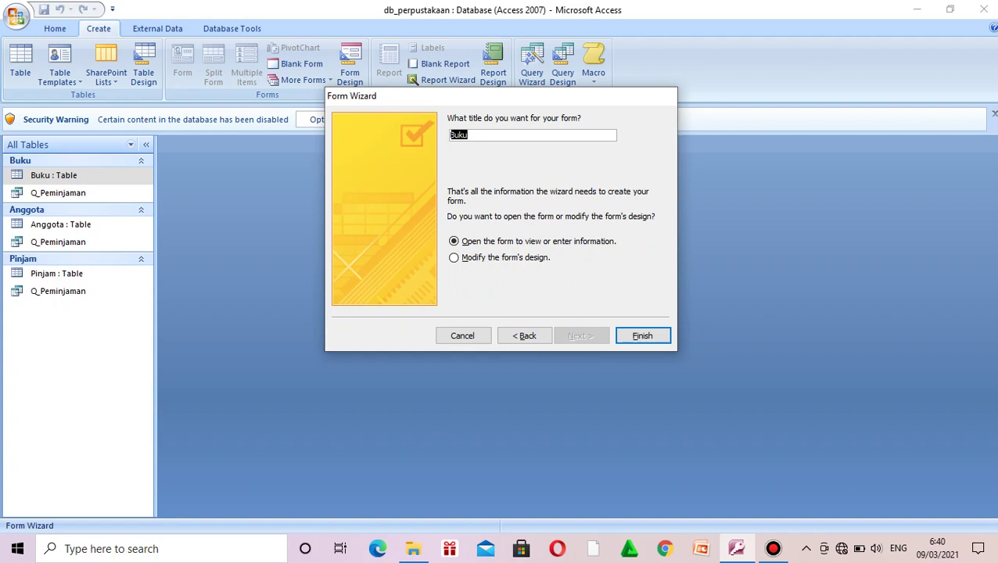
text(Form BuKU)
key(BackSpace)
key(BackSpace)
key(Caps_Lock)
text(ku)
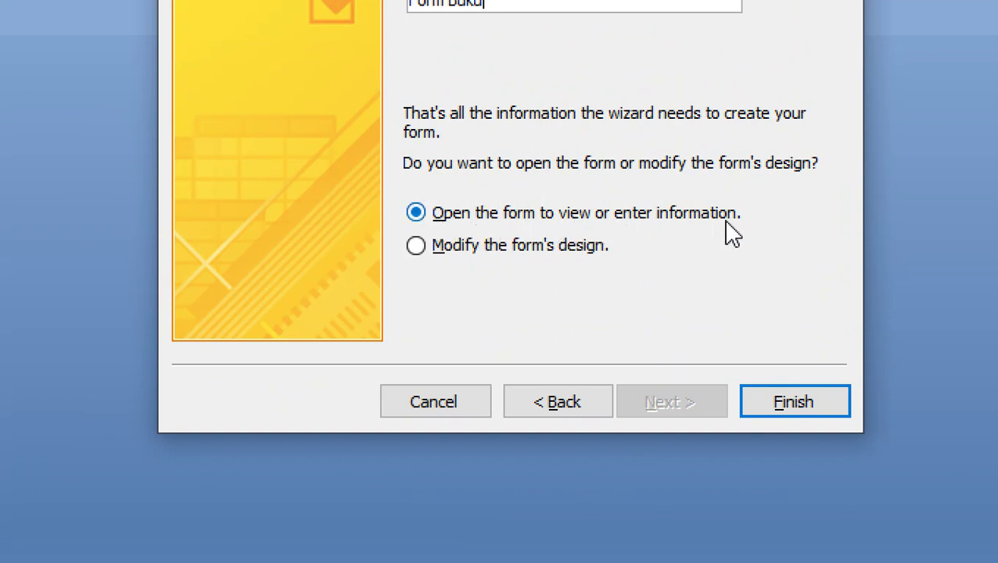
click(416, 248)
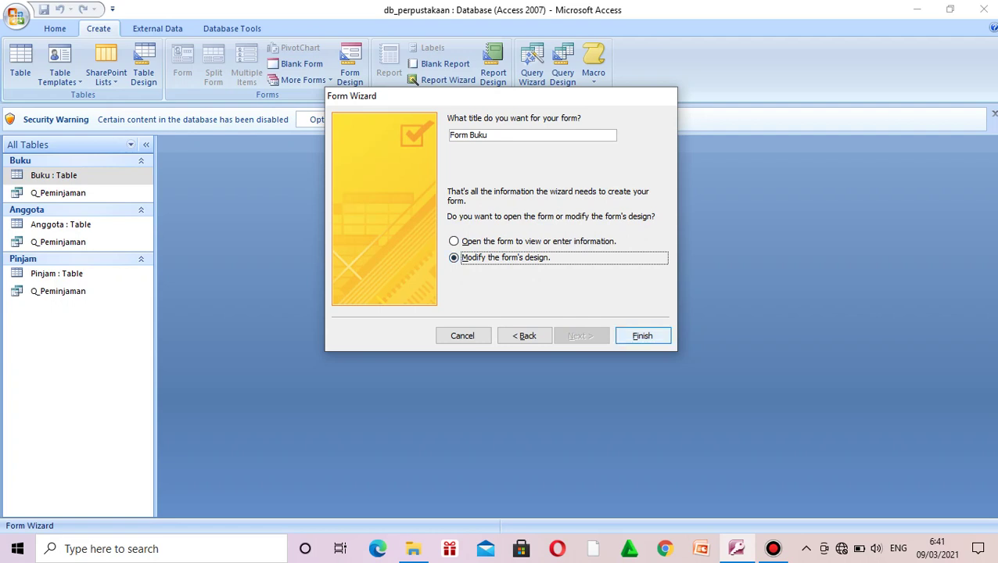
key(Return)
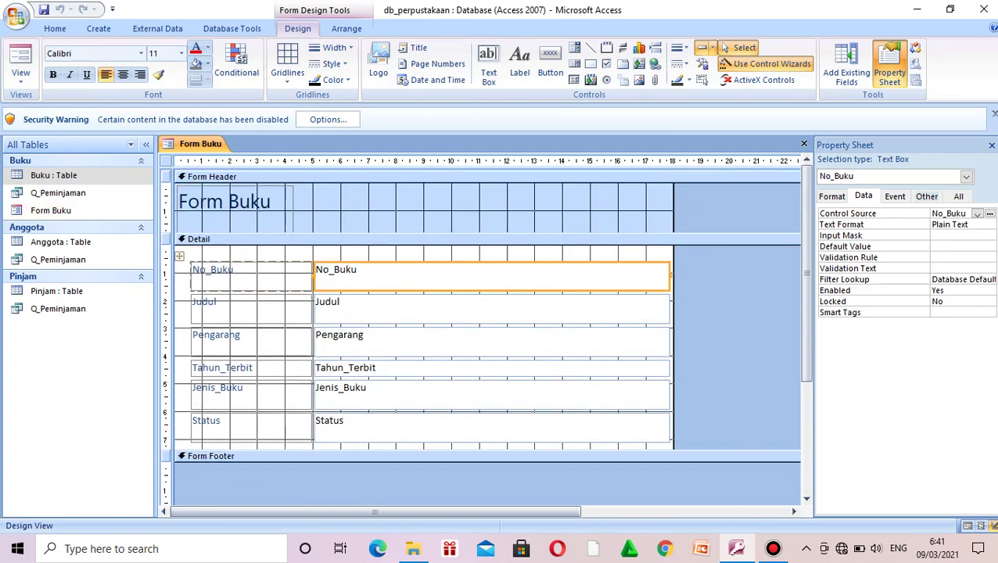
click(21, 77)
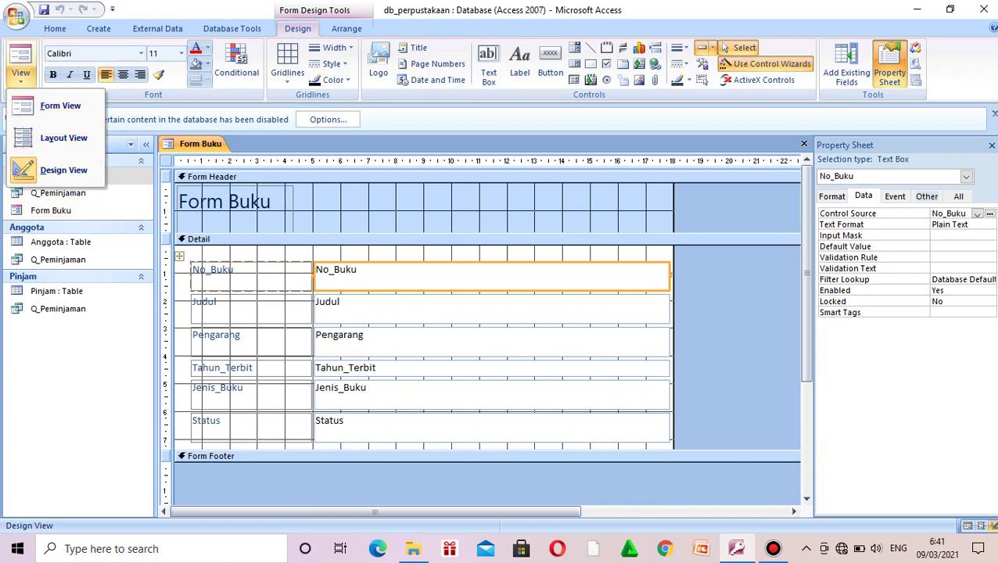
click(20, 77)
click(21, 76)
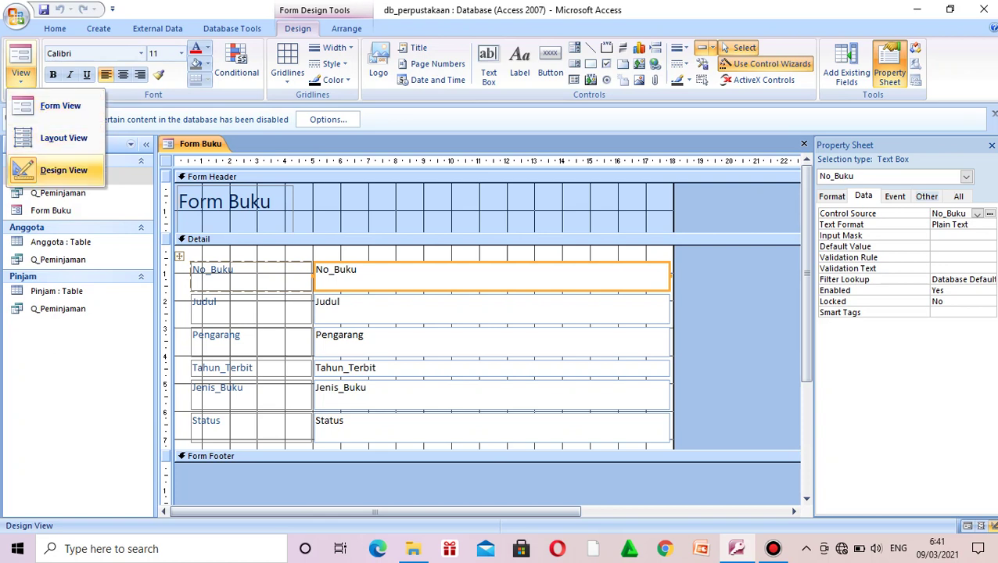
click(64, 170)
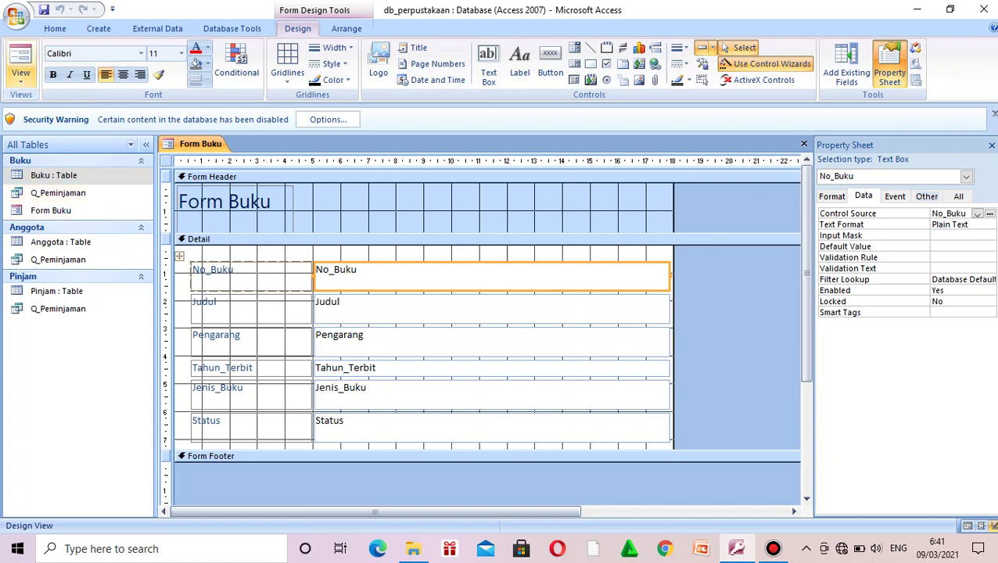
click(22, 76)
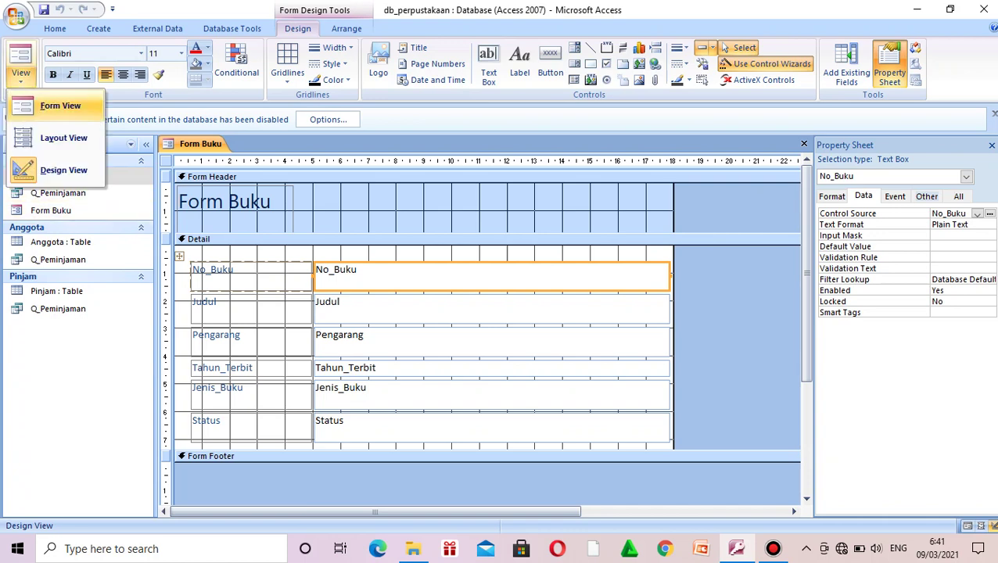
click(60, 105)
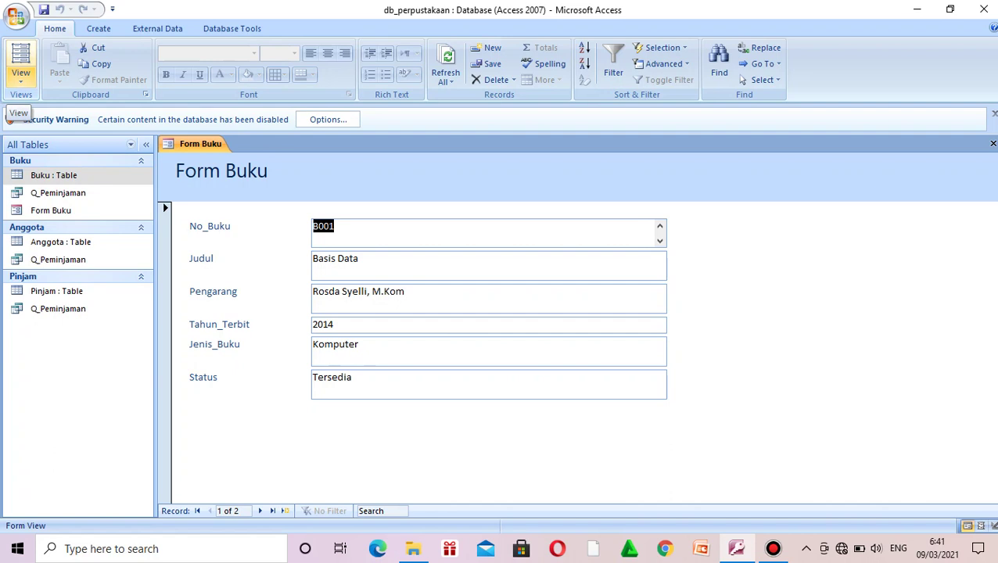
click(20, 77)
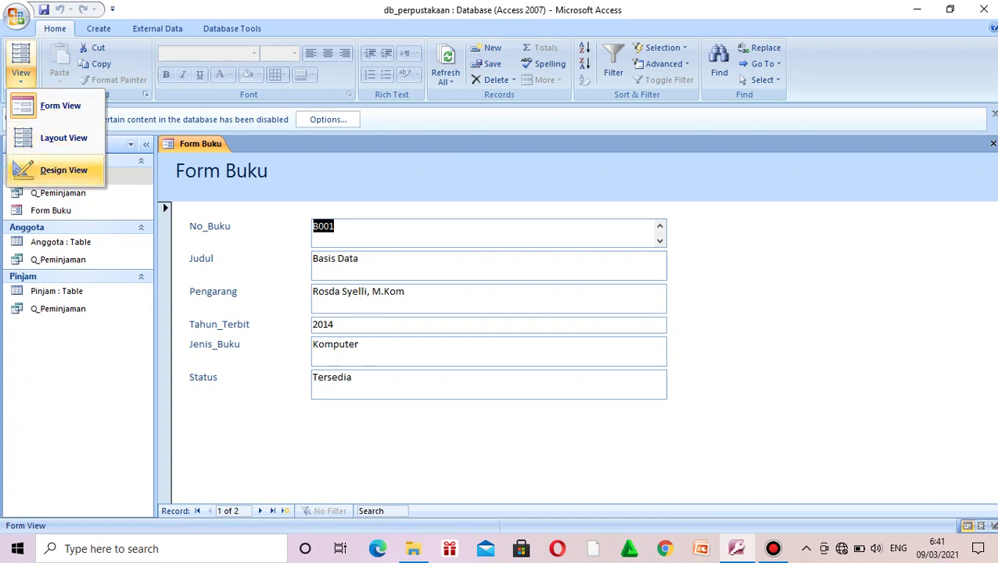
click(63, 170)
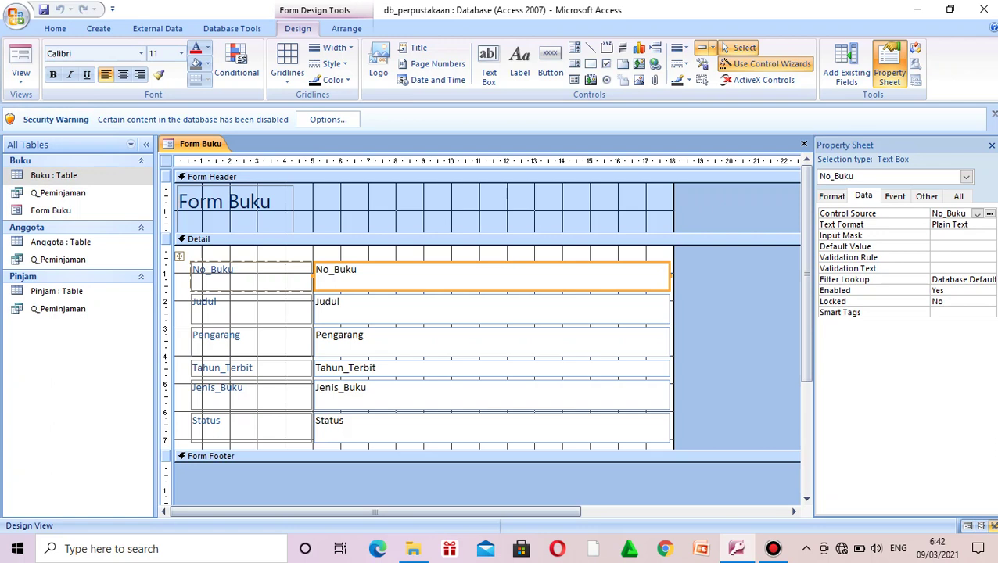
Step: Drag the Form Footer boundary down to enlarge the Detail section, then show the form's properties
drag(806, 273, 806, 383)
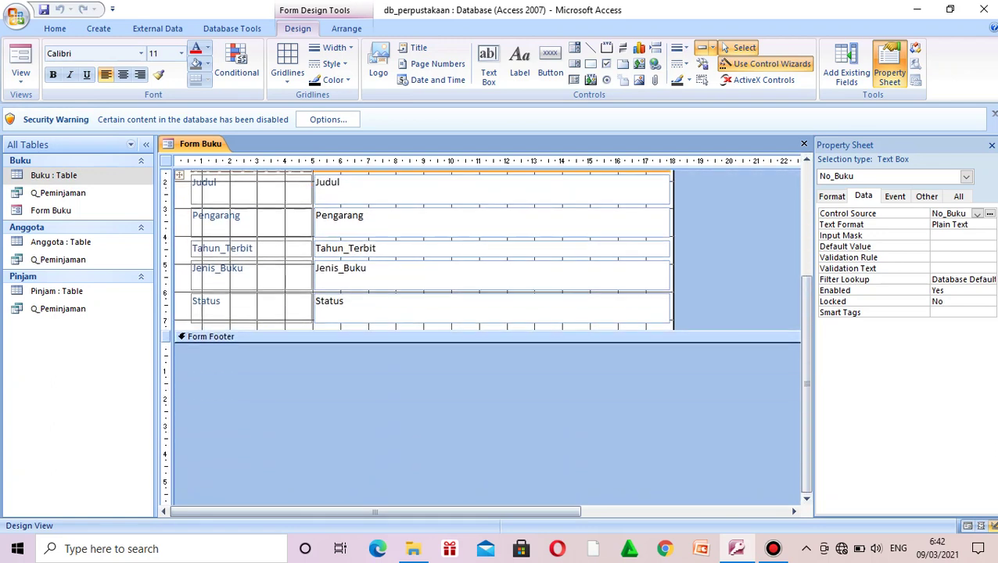
click(391, 336)
drag(391, 330, 391, 416)
scroll(391, 416, up, 3)
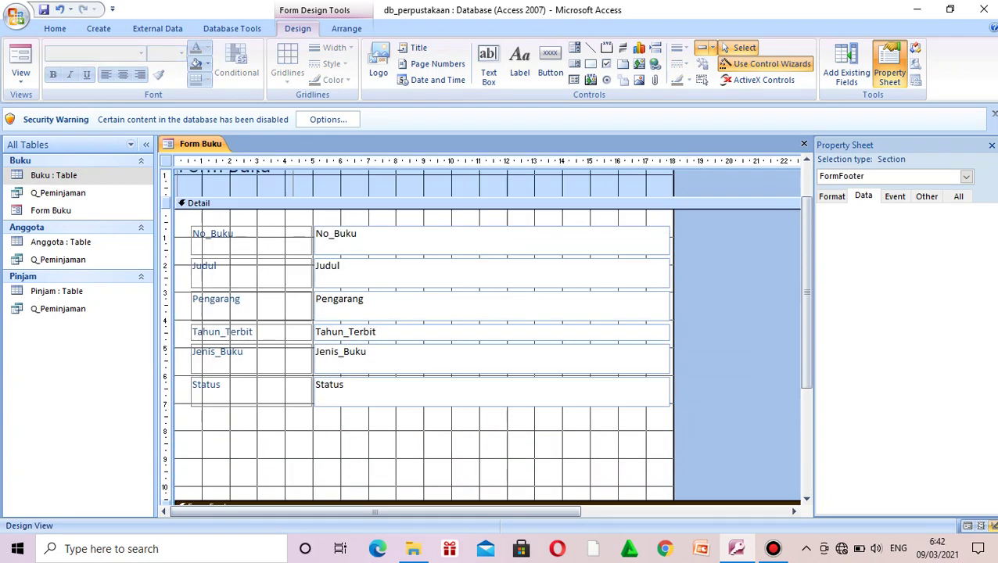
click(469, 240)
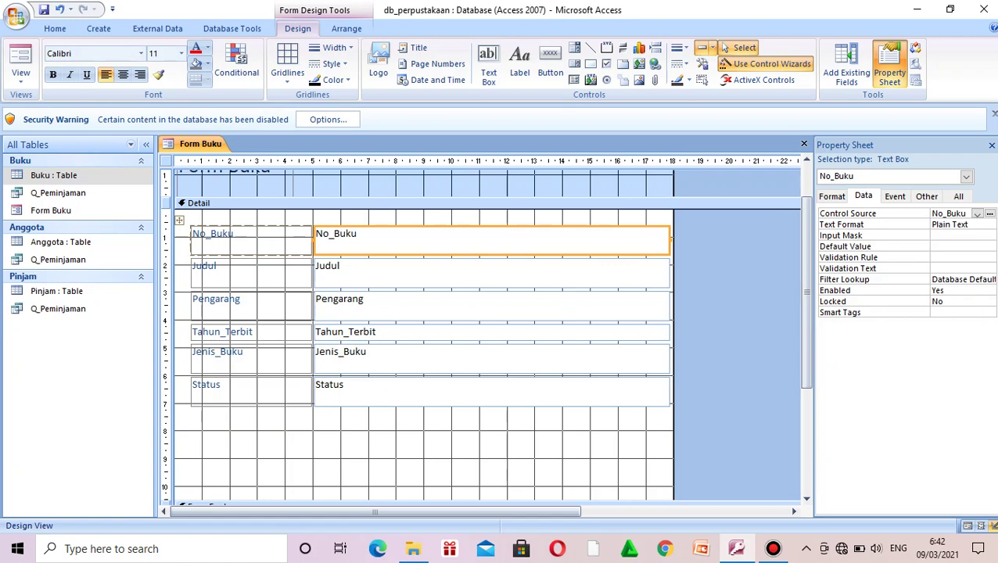
click(469, 273)
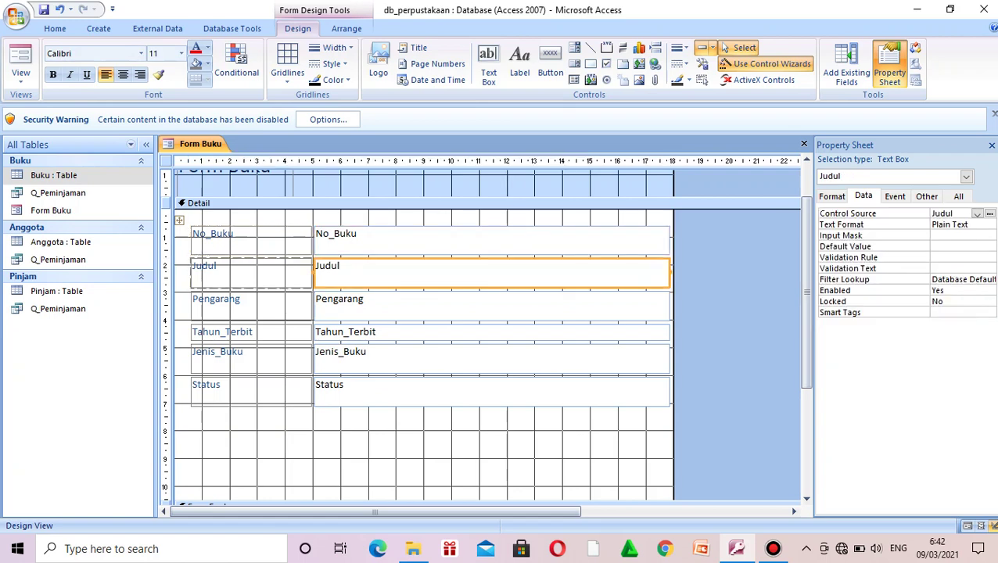
click(735, 301)
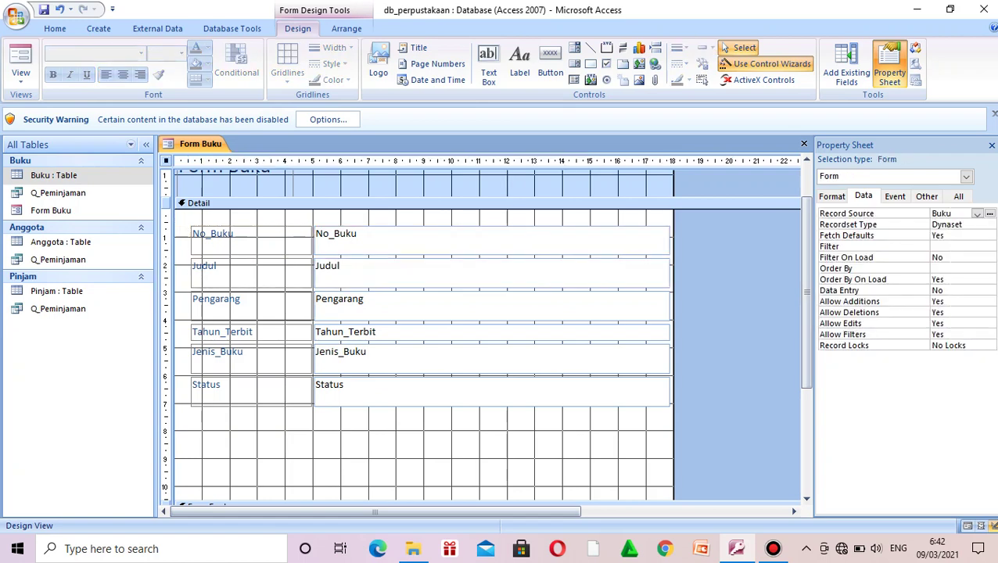
scroll(485, 336, up, 2)
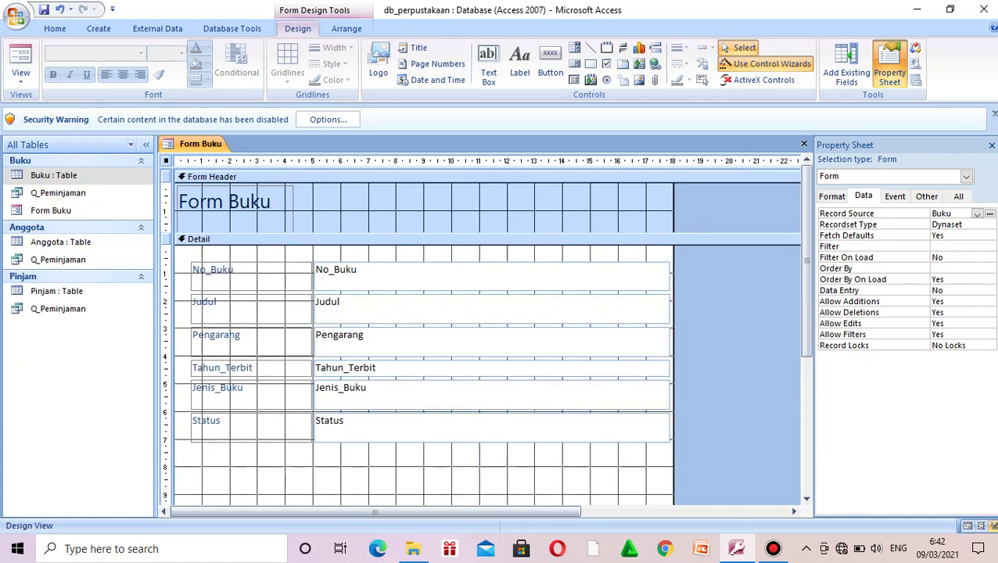
Step: Change the header title to 'Form Data Buku' and widen the label to fit one line
click(225, 201)
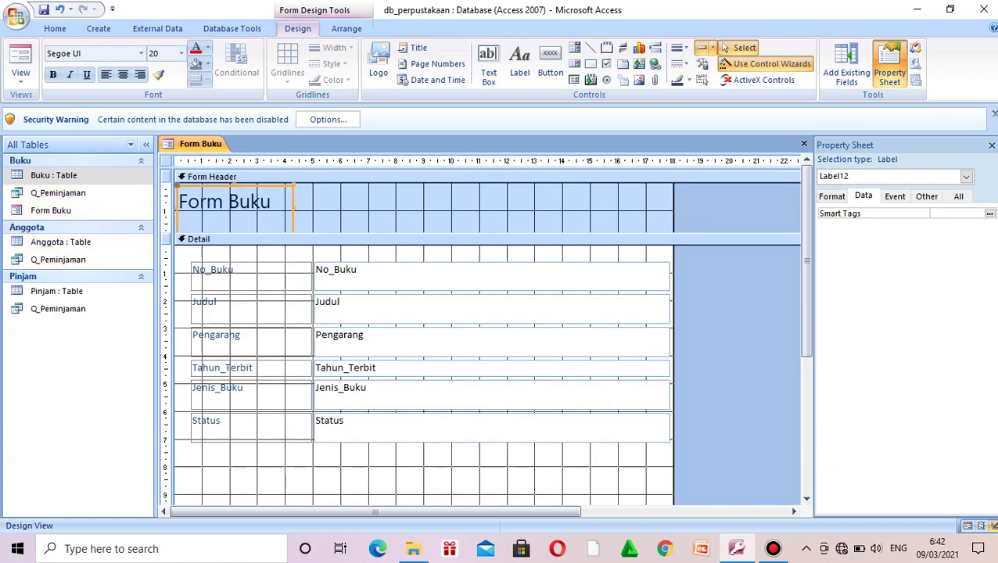
click(271, 202)
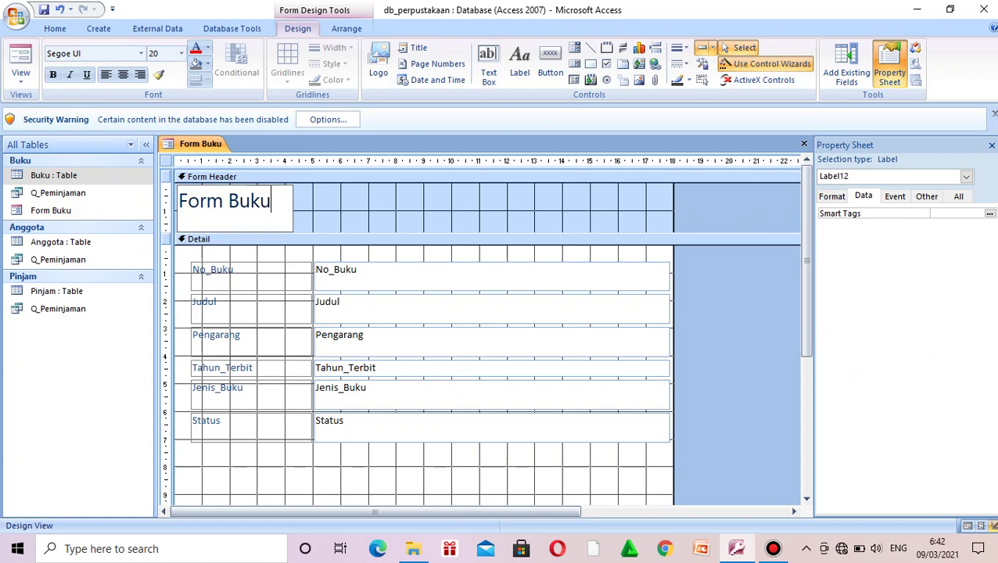
click(228, 201)
text(Data)
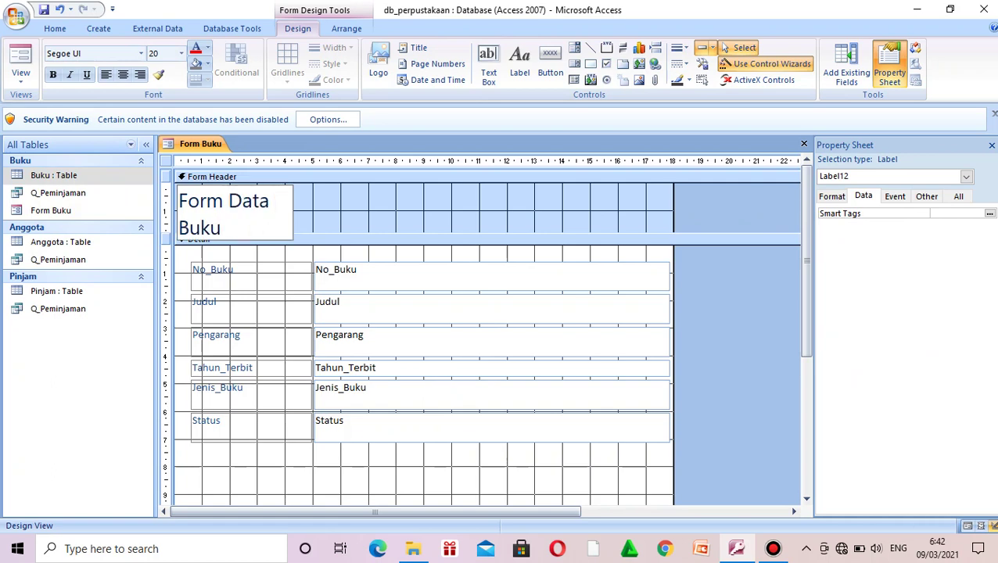
click(375, 209)
click(243, 204)
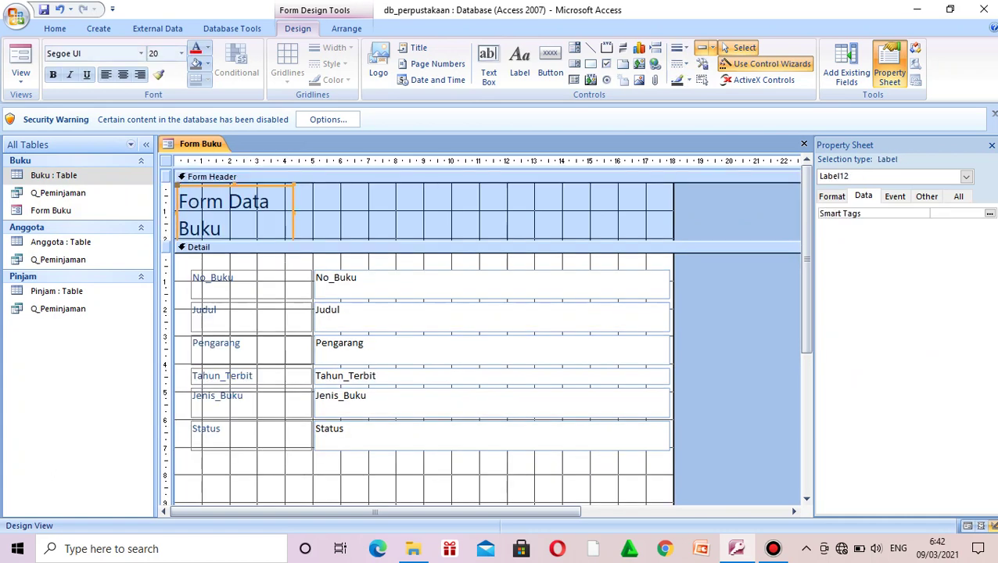
drag(293, 211, 466, 211)
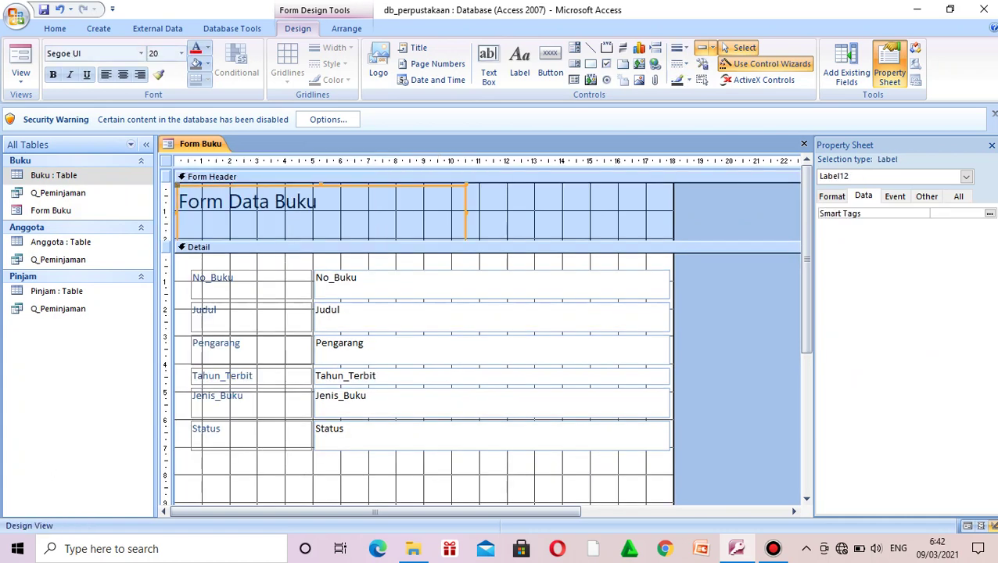
Step: Make the Form Header section taller and reduce the title box's height
scroll(485, 336, down, 2)
scroll(485, 336, up, 2)
click(469, 247)
drag(164, 241, 164, 252)
click(321, 213)
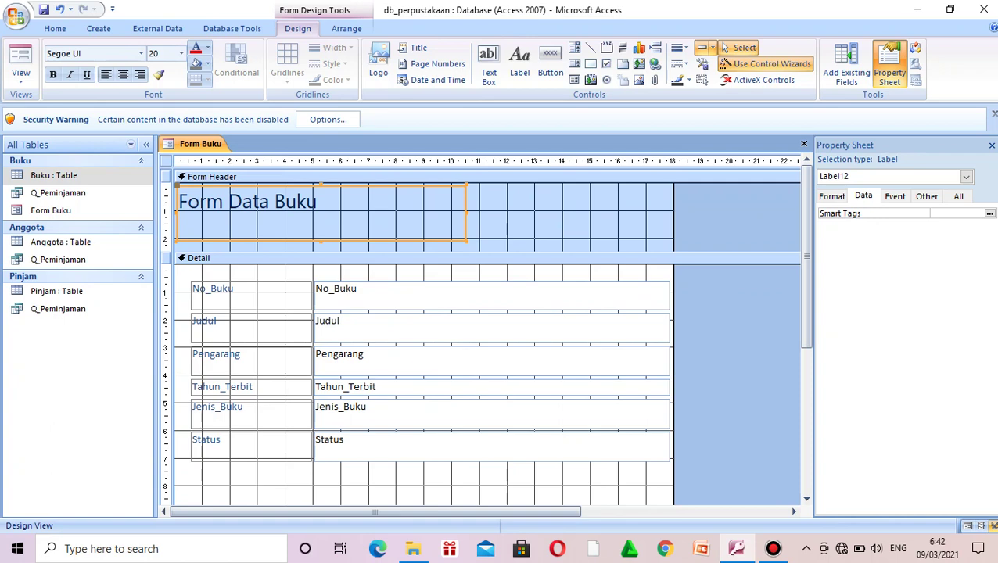
drag(321, 241, 321, 225)
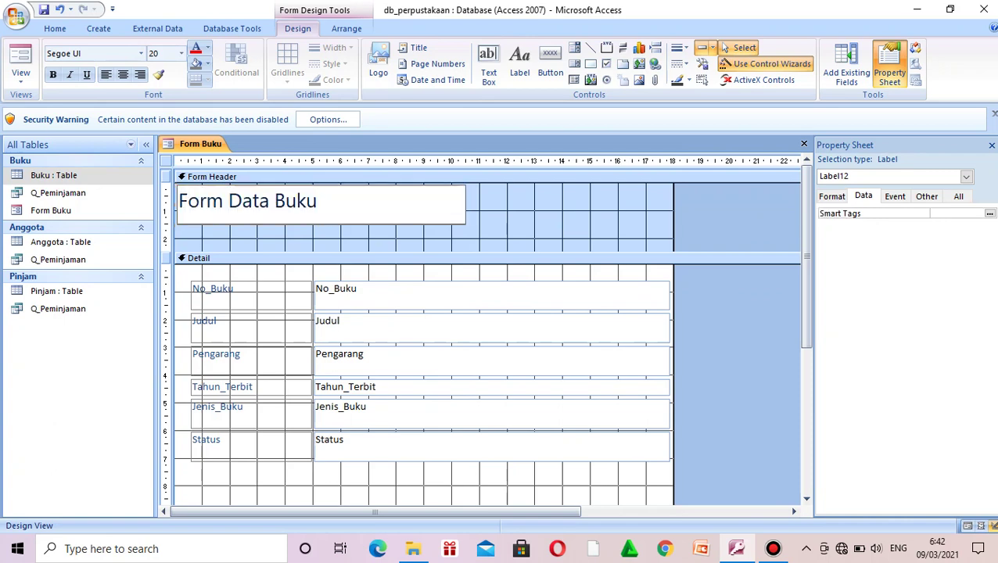
Step: Move the 'Form Data Buku' title right and nudge it to sit centred in the header
drag(321, 205, 418, 204)
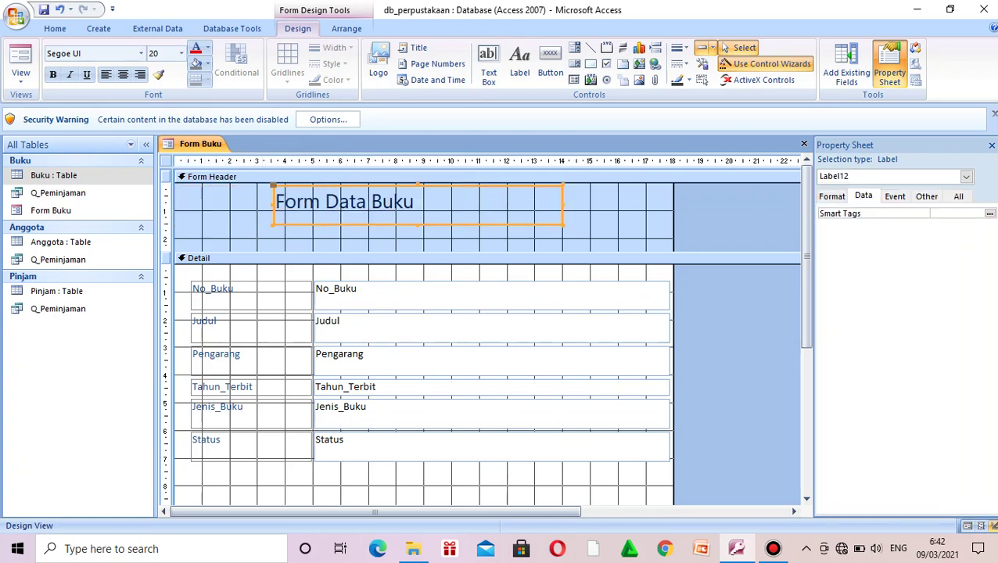
key(Down)
key(Down)
key(Left)
key(Left)
key(Down)
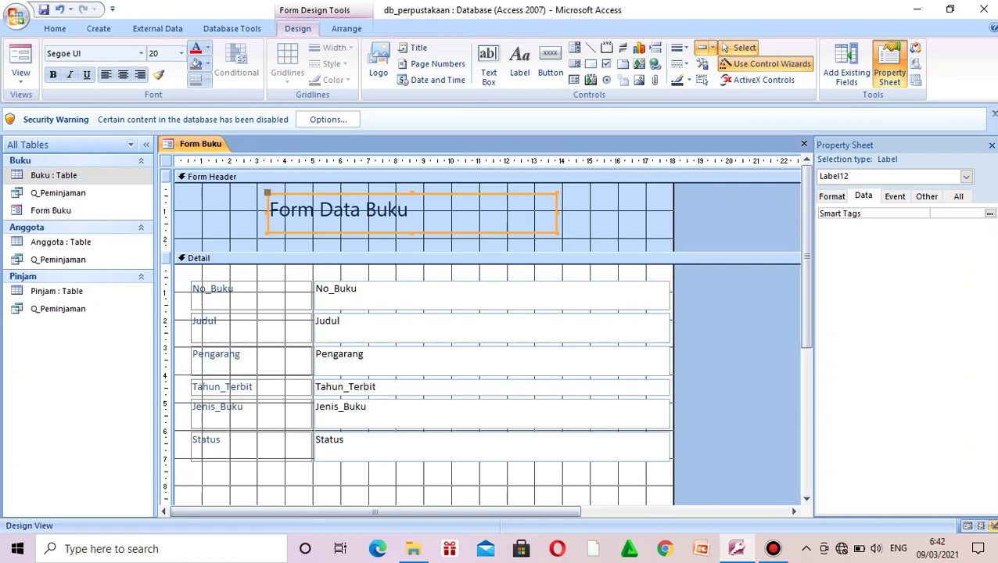
click(232, 215)
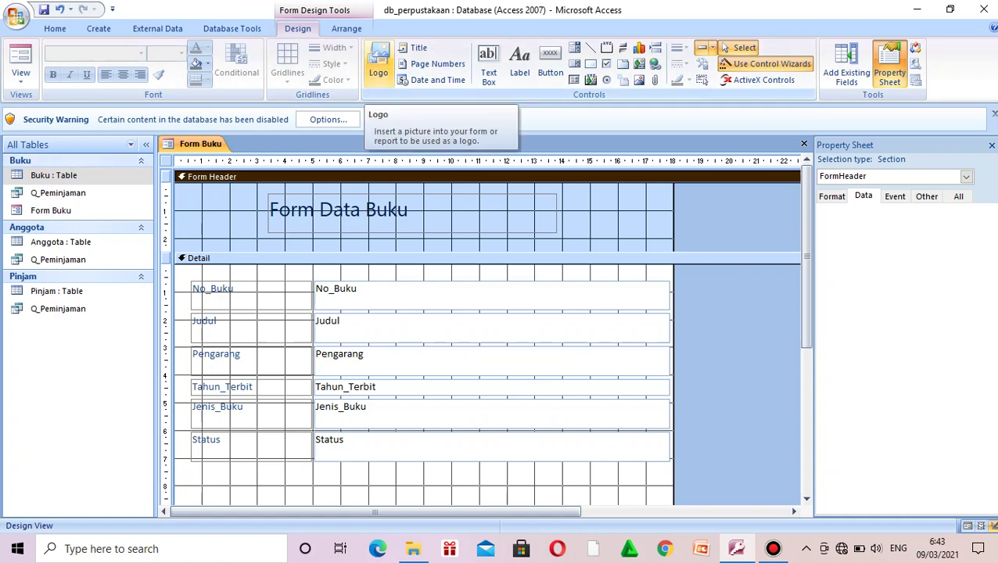
Step: Start inserting a logo and browse from Documents to the Downloads folder
click(378, 64)
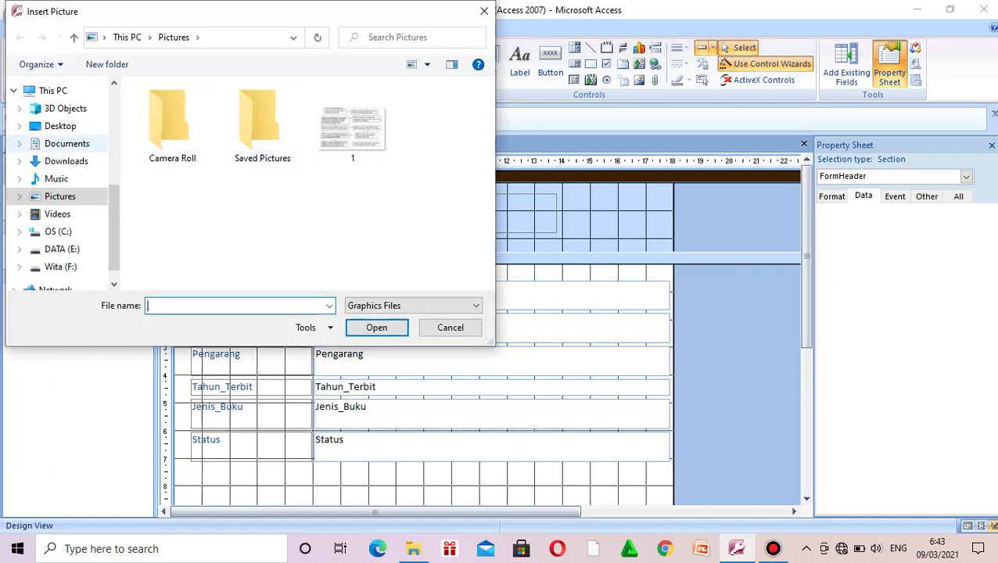
click(67, 143)
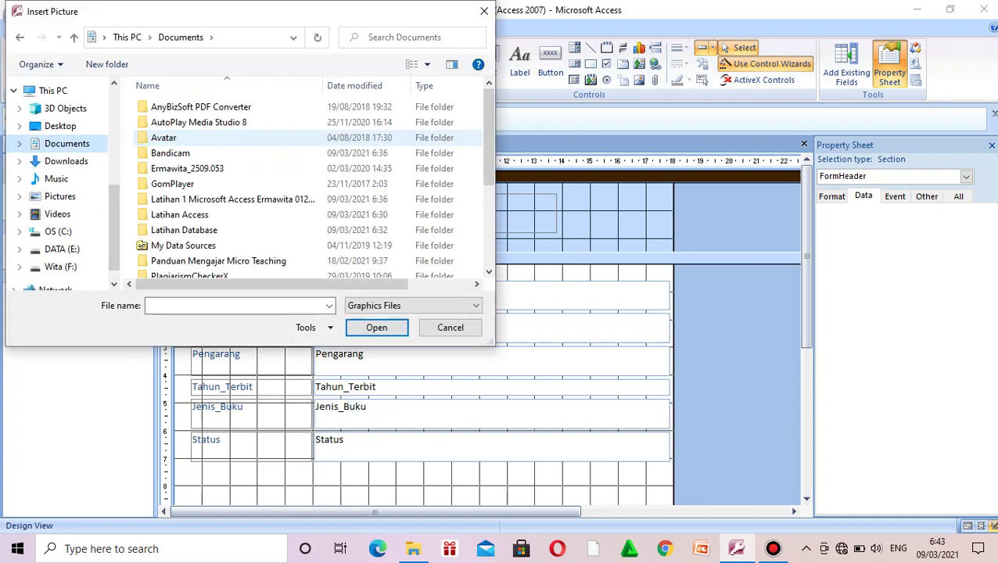
scroll(336, 119, down, 3)
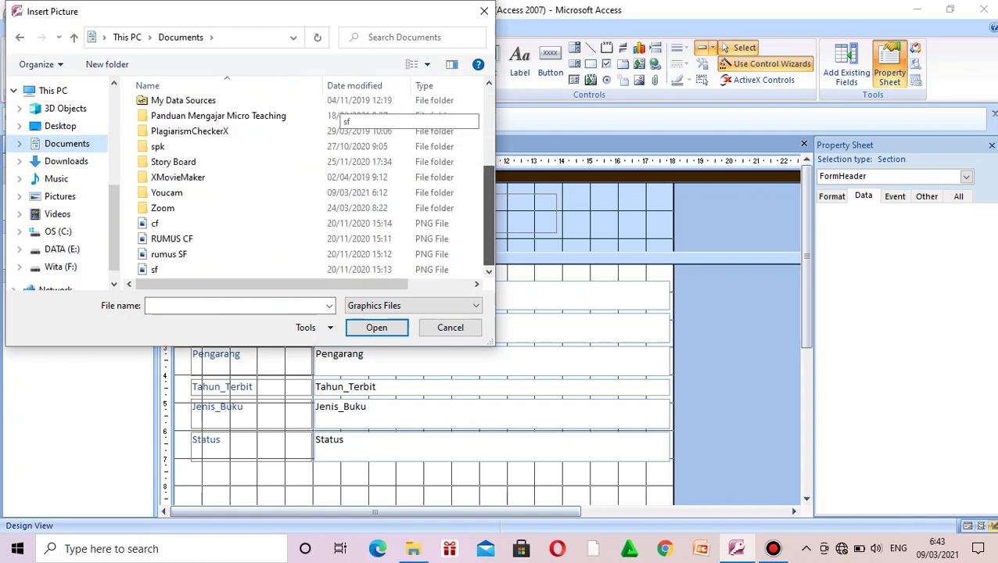
drag(489, 215, 489, 138)
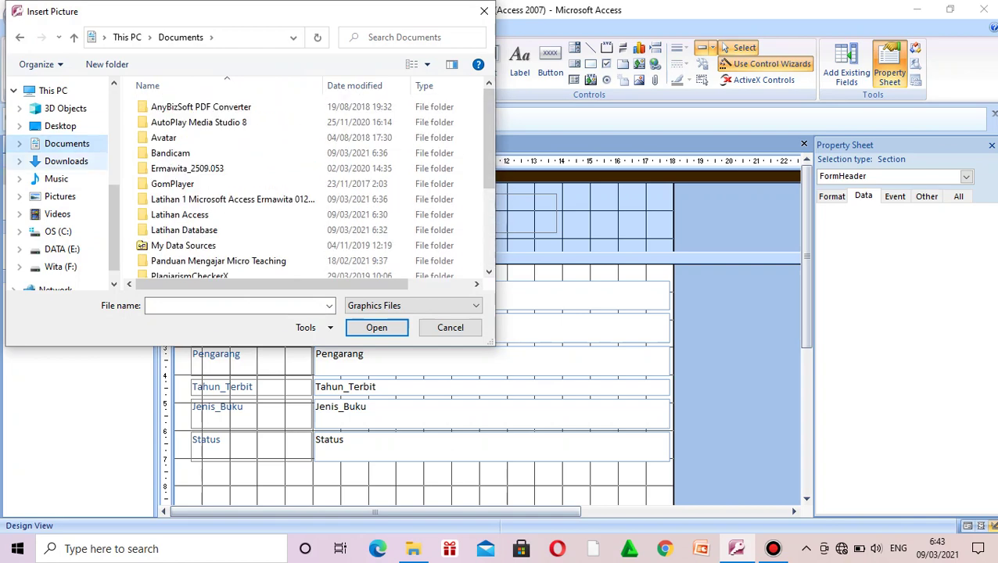
click(66, 161)
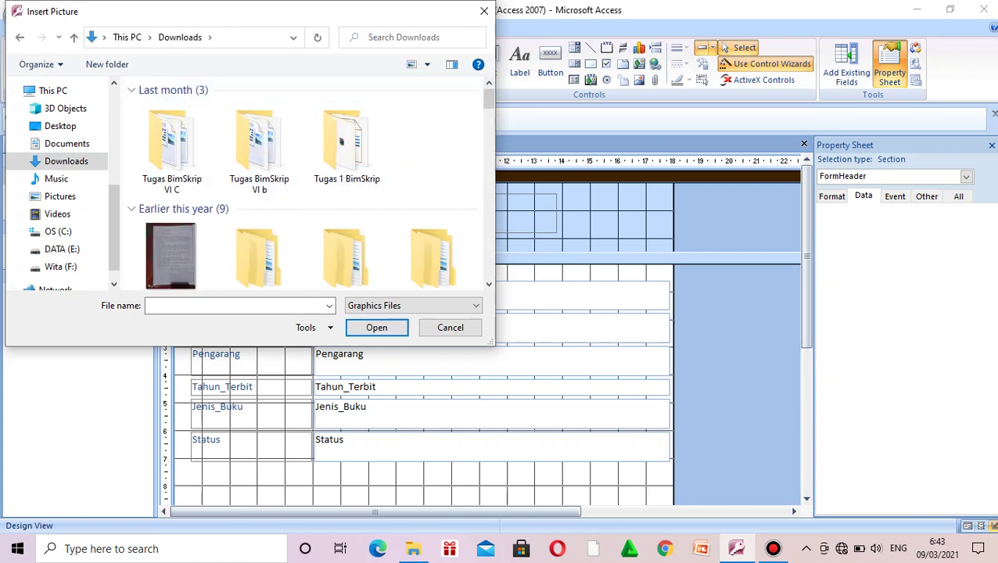
scroll(345, 94, down, 10)
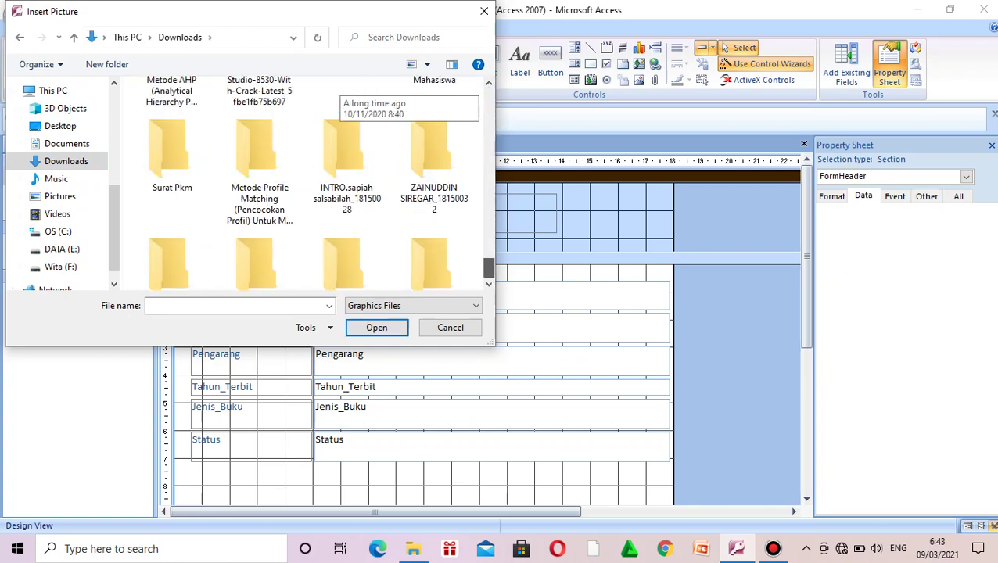
scroll(344, 101, up, 4)
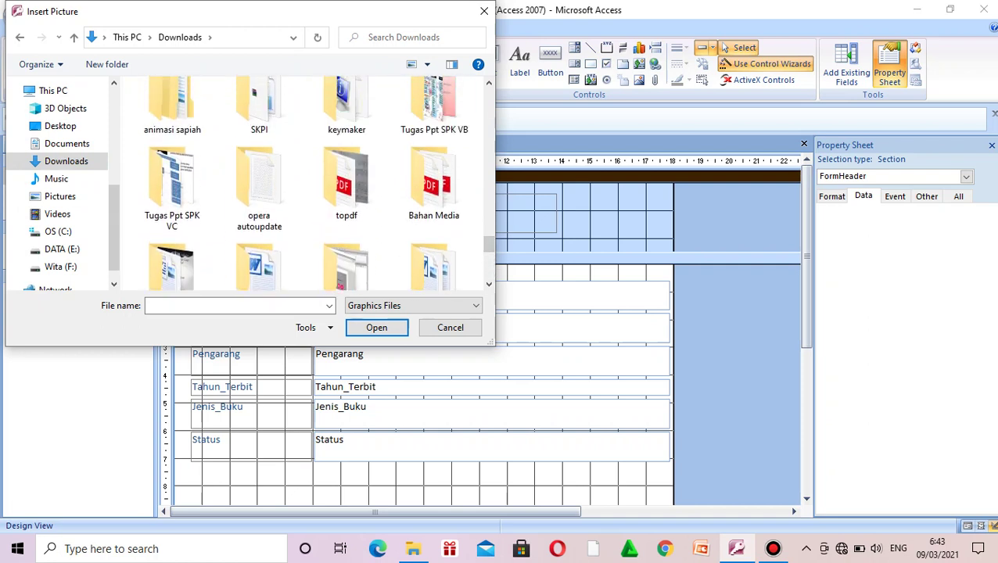
Step: Search Downloads for 'logo ipts' and insert the logo_IPTS image into the header
click(403, 36)
text(ipts)
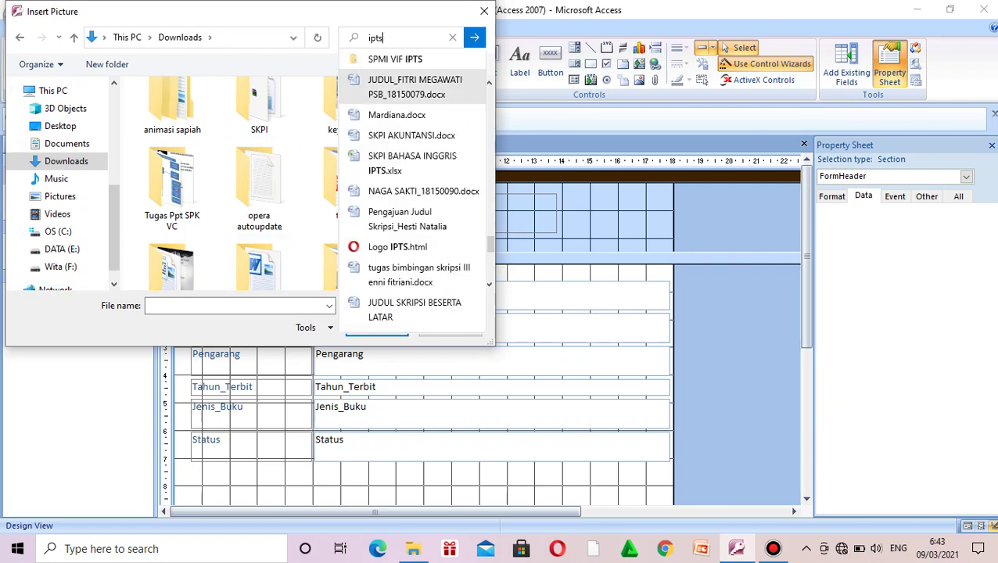
key(Escape)
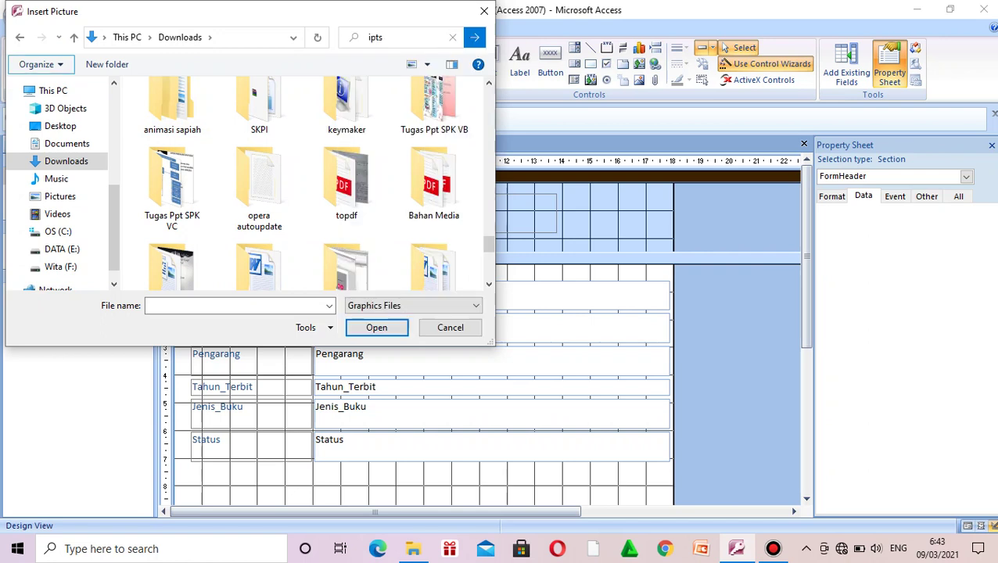
key(Return)
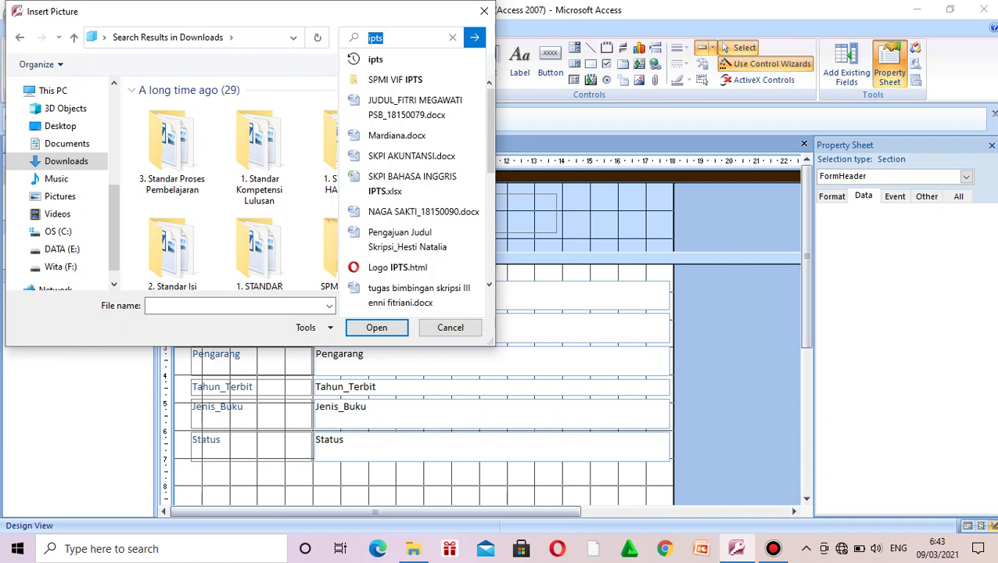
click(375, 37)
text(logo)
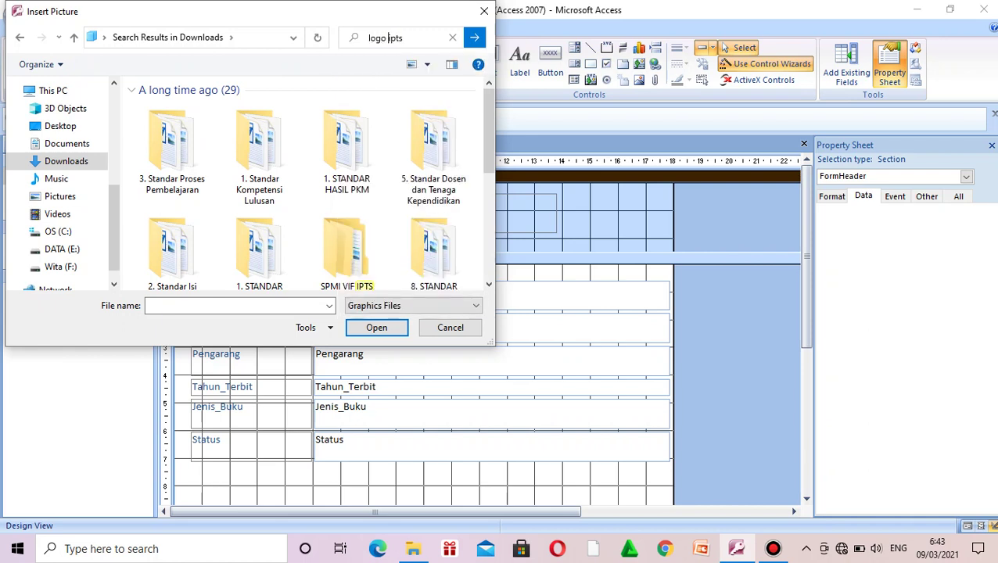
key(Return)
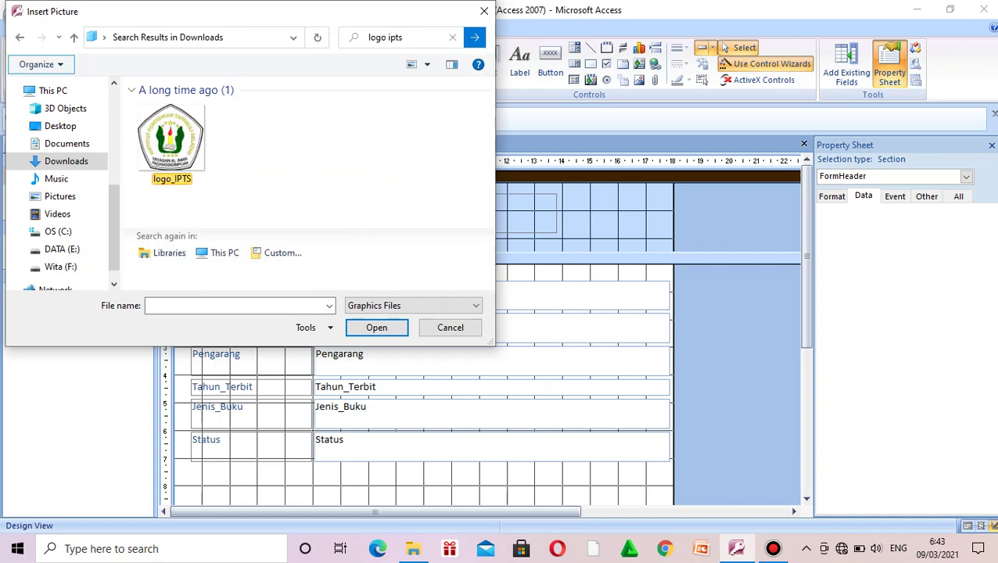
click(171, 141)
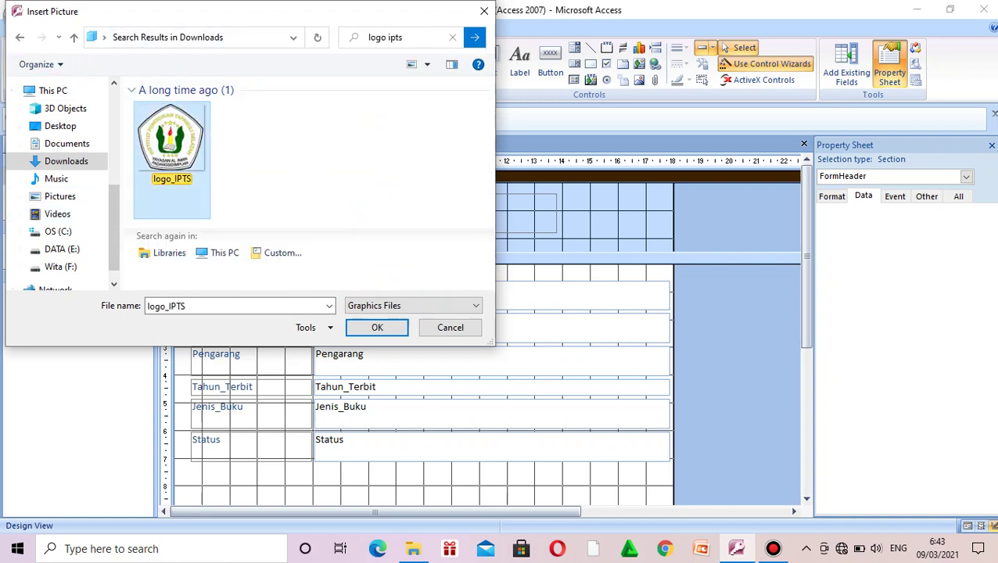
click(377, 327)
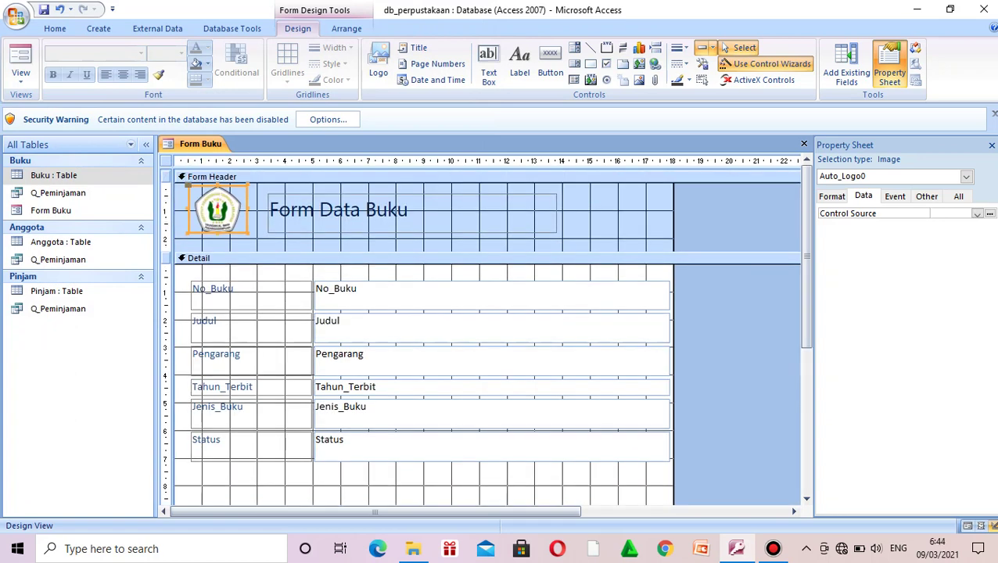
Step: Apply the Showcard Gothic font to the 'Form Data Buku' header title
click(367, 210)
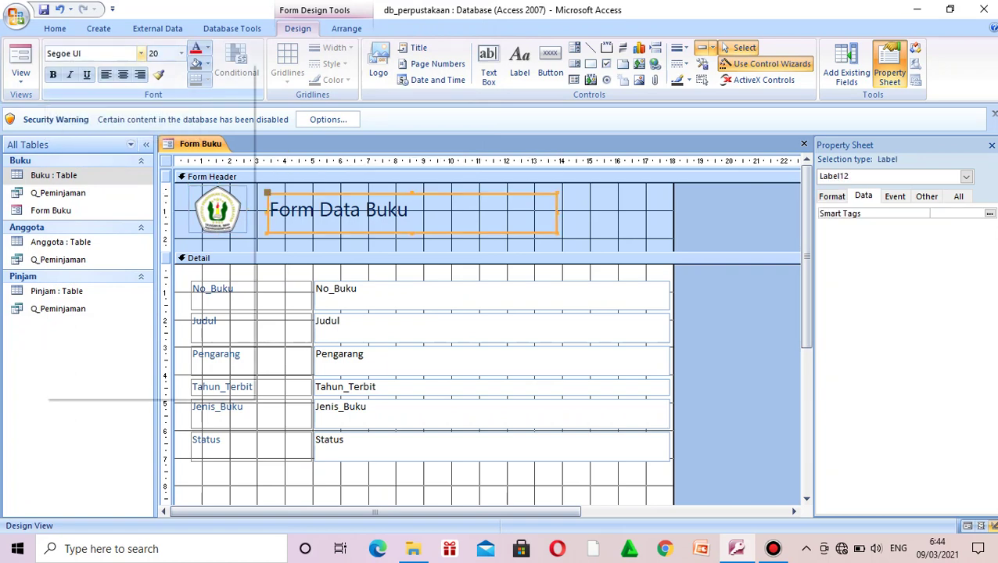
click(141, 53)
scroll(140, 283, down, 5)
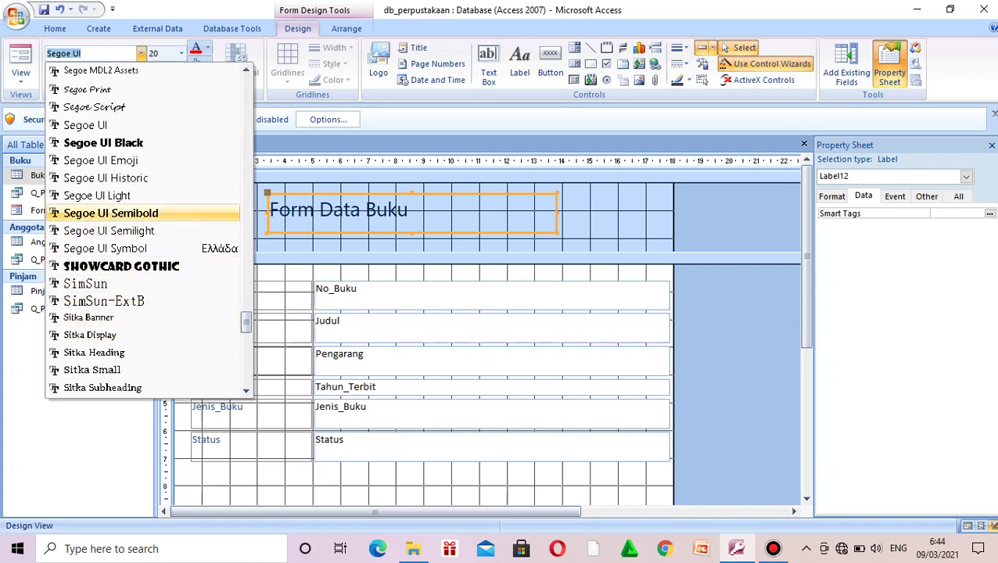
click(121, 265)
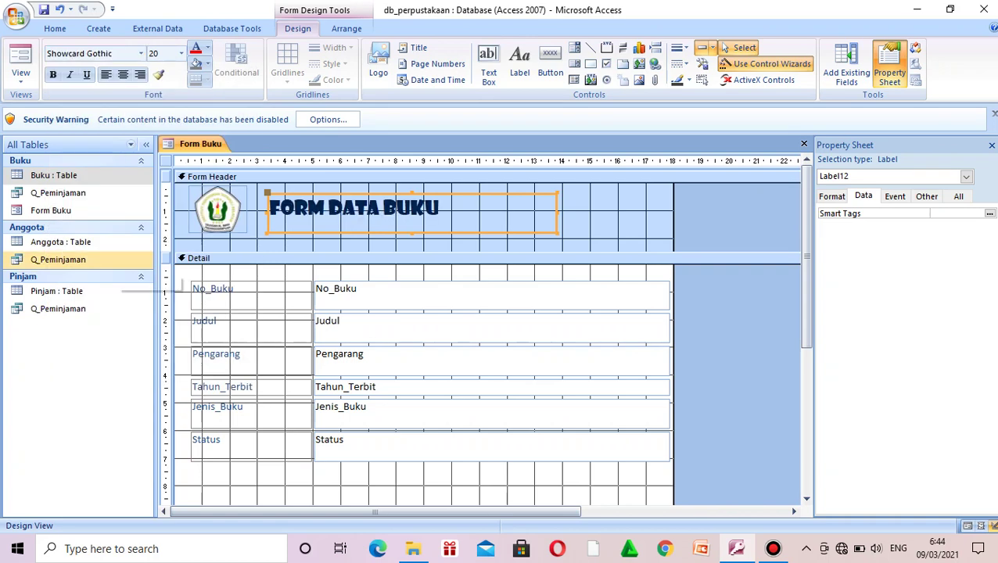
click(165, 161)
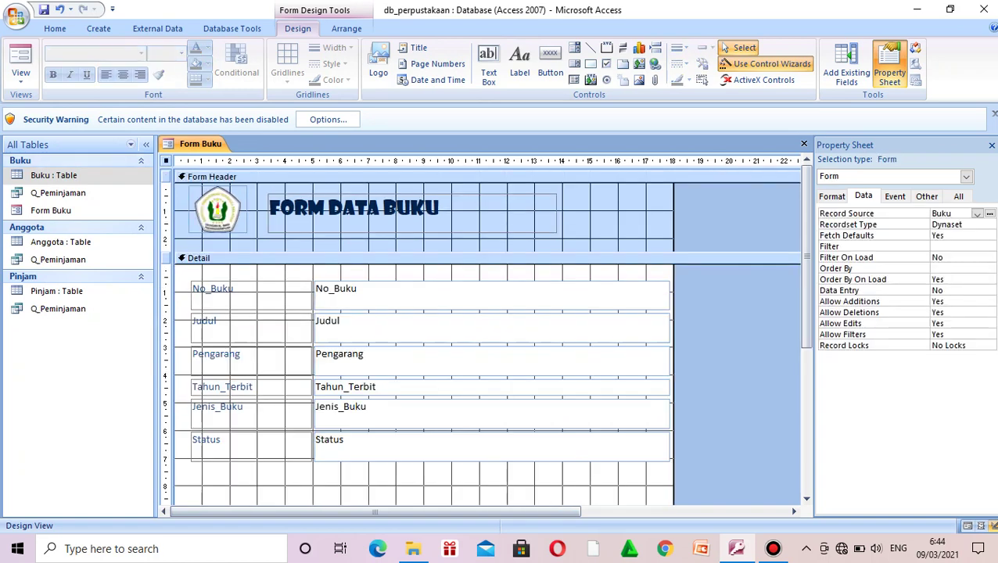
Step: Preview Form Buku with its data, then switch it back to Design View
click(21, 79)
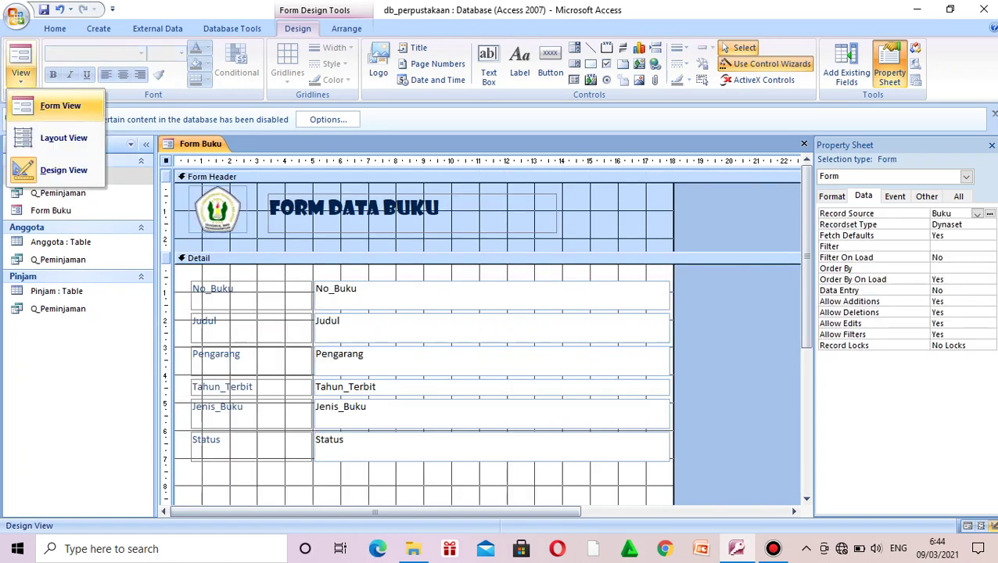
click(60, 105)
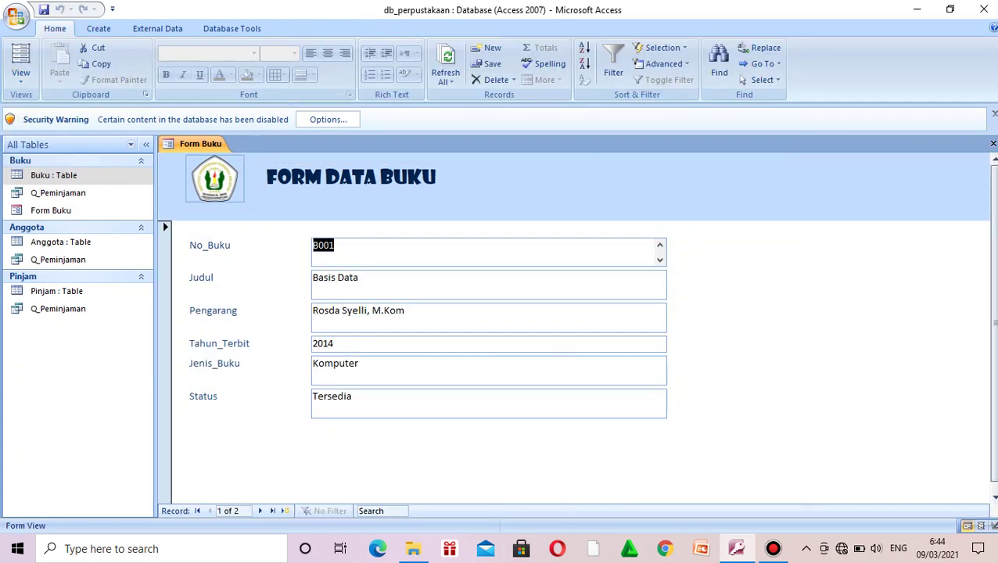
click(22, 75)
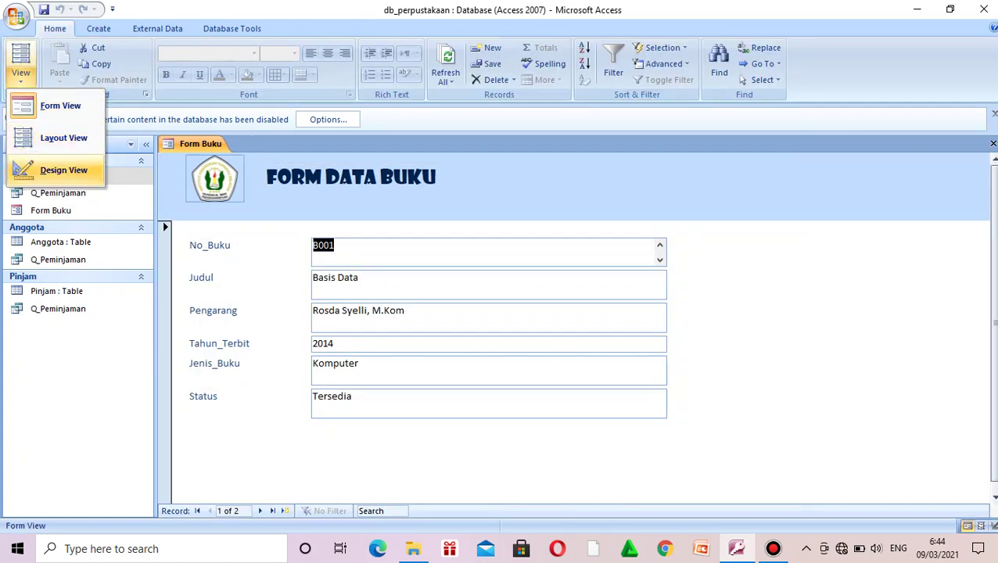
click(47, 169)
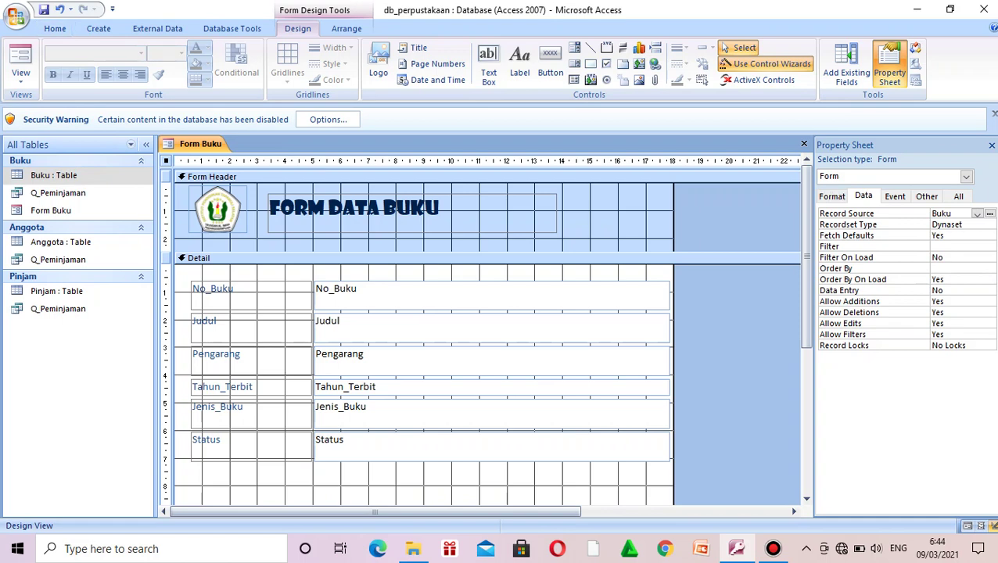
scroll(485, 328, down, 3)
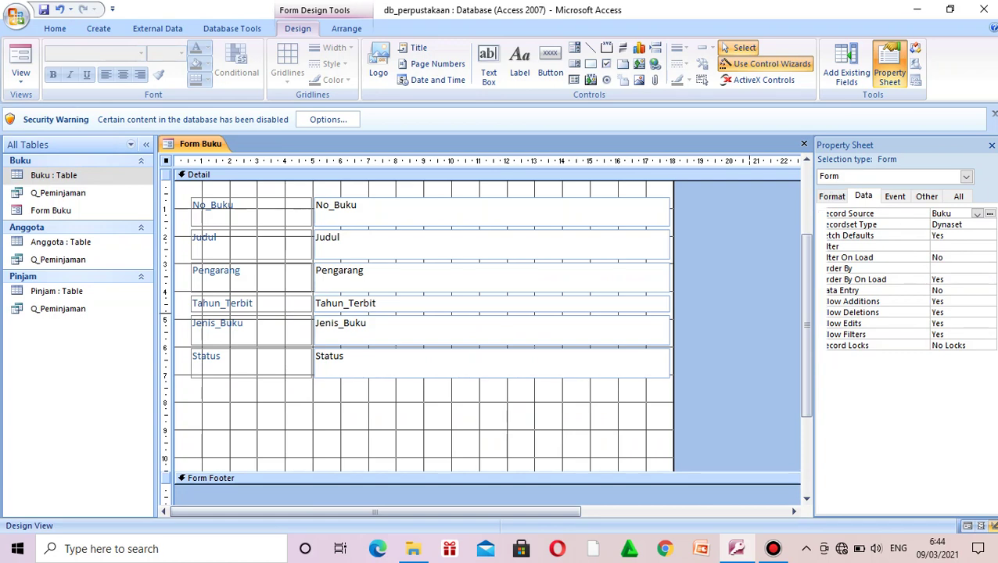
Step: Draw a new command button below the Status field in Form Buku's Detail section
scroll(485, 328, up, 3)
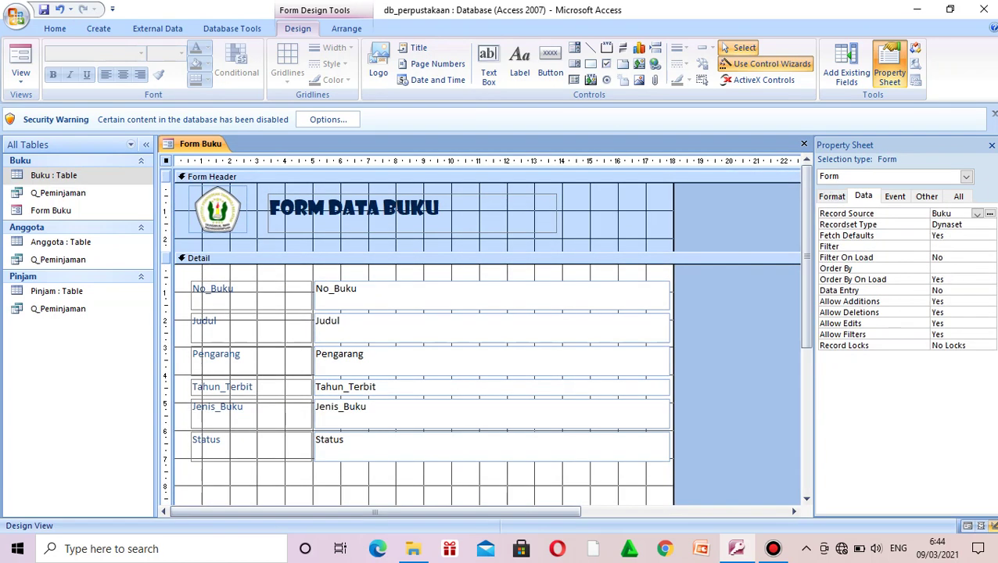
scroll(485, 329, down, 5)
scroll(485, 329, up, 4)
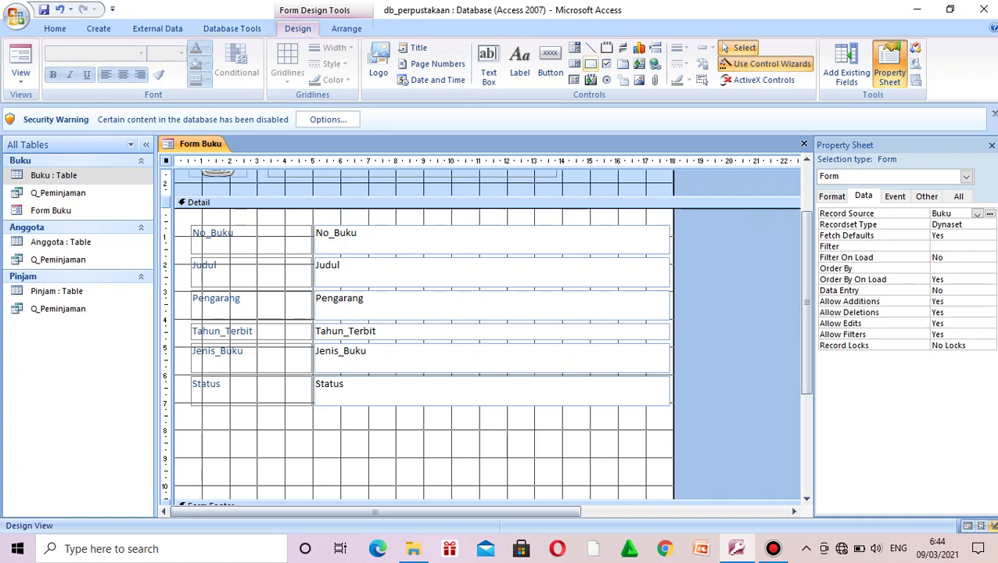
click(549, 62)
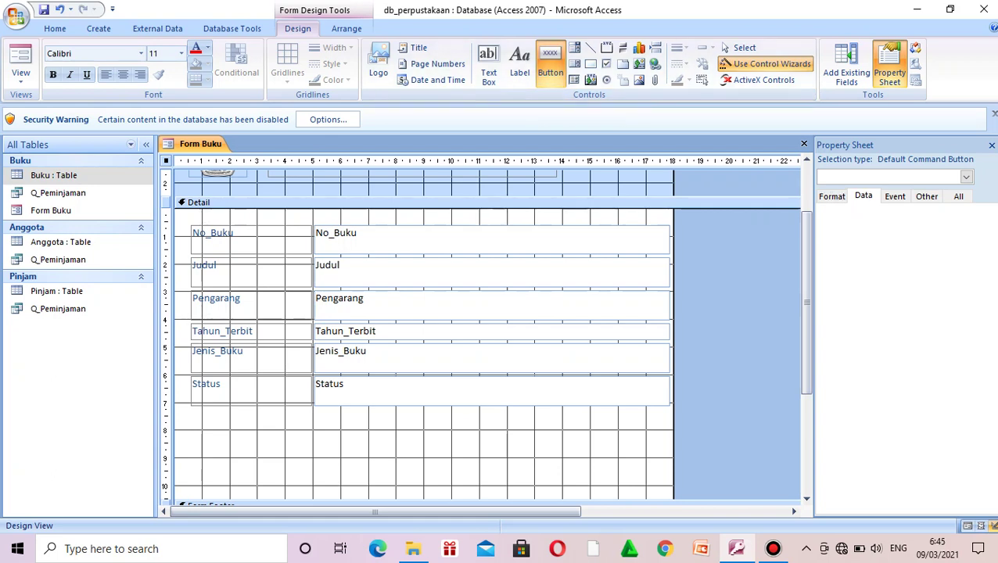
drag(202, 433, 263, 457)
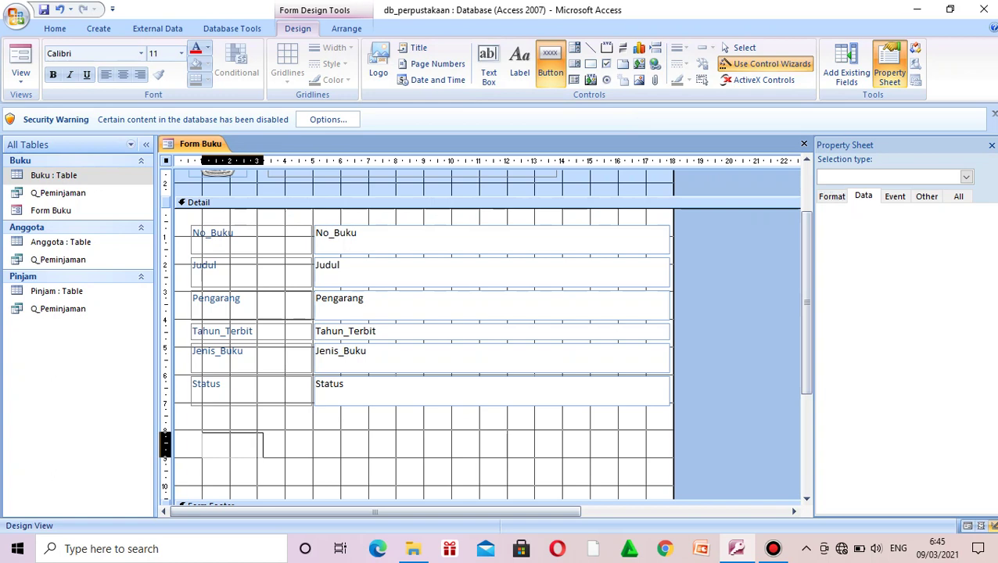
drag(263, 457, 263, 458)
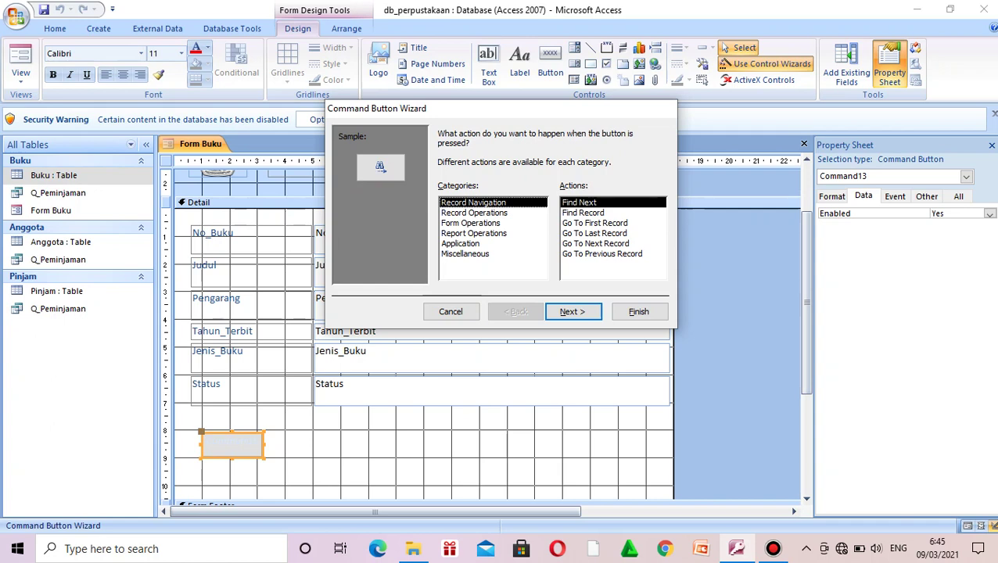
Step: Set the button to Record Operations > Add New Record, leaving the Go To New picture selected
click(474, 213)
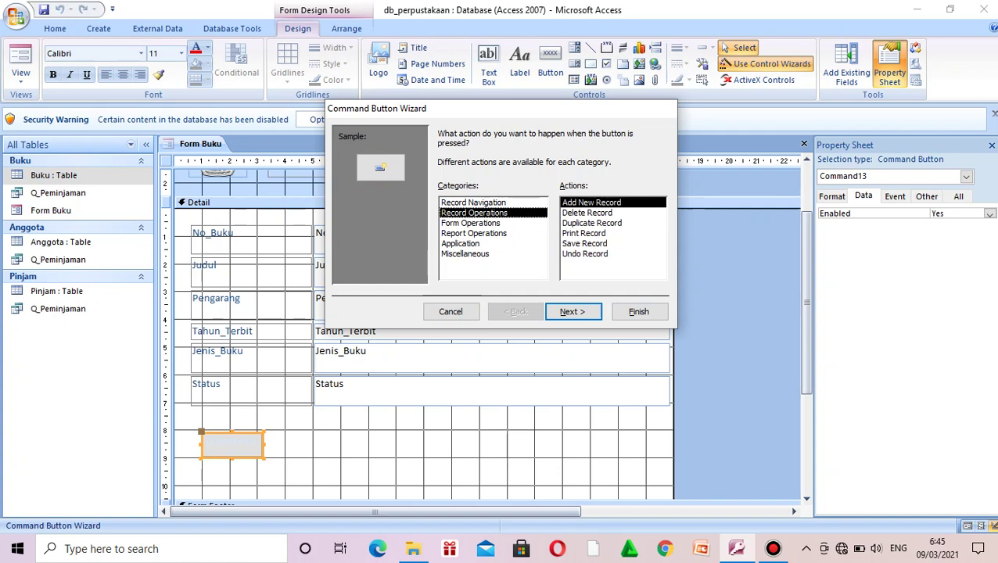
click(474, 202)
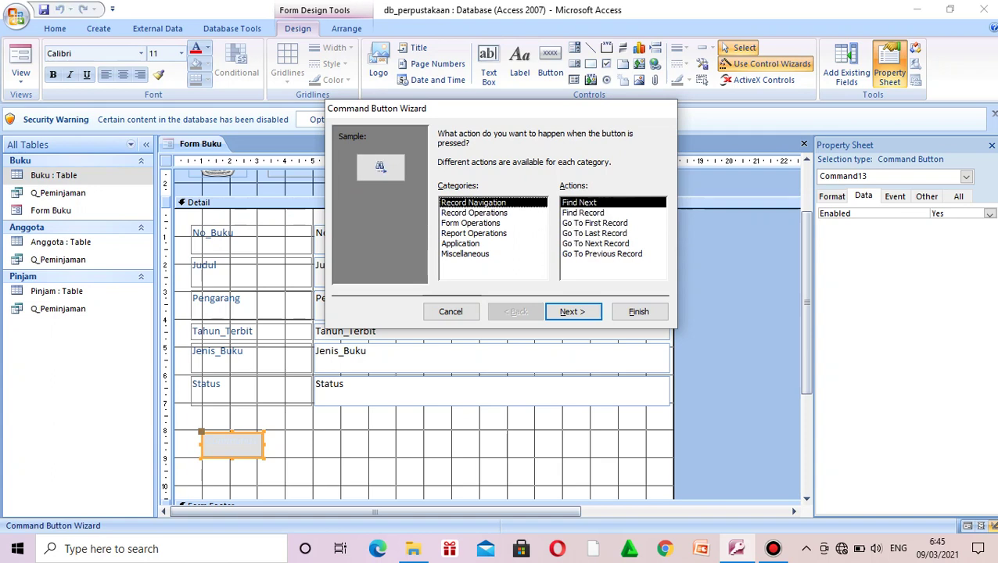
click(474, 213)
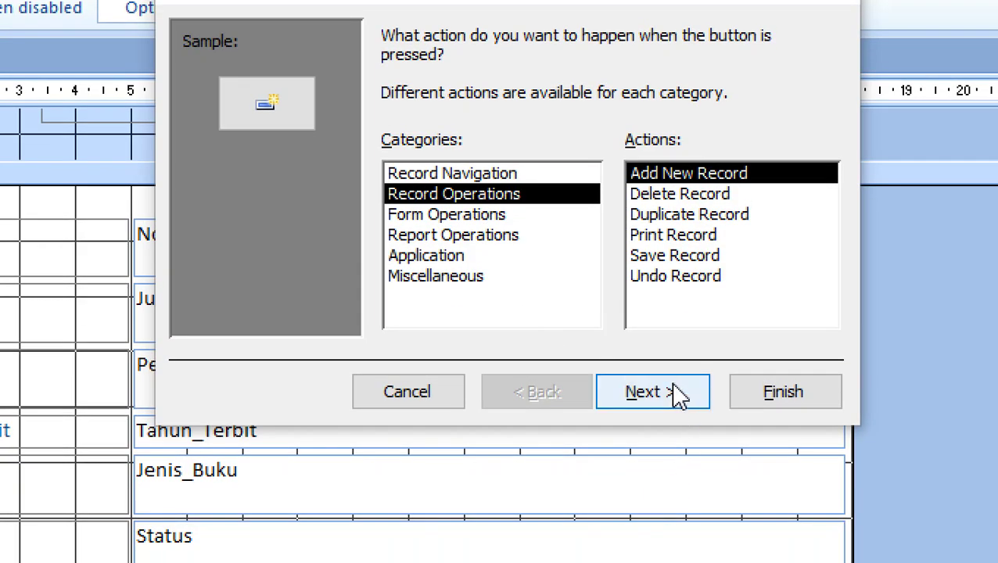
click(677, 398)
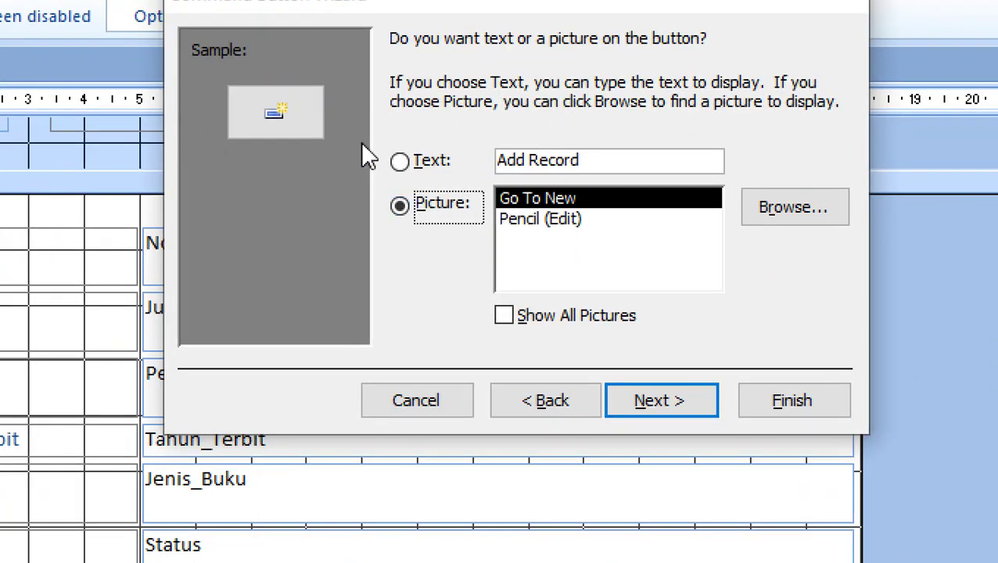
click(401, 162)
click(400, 205)
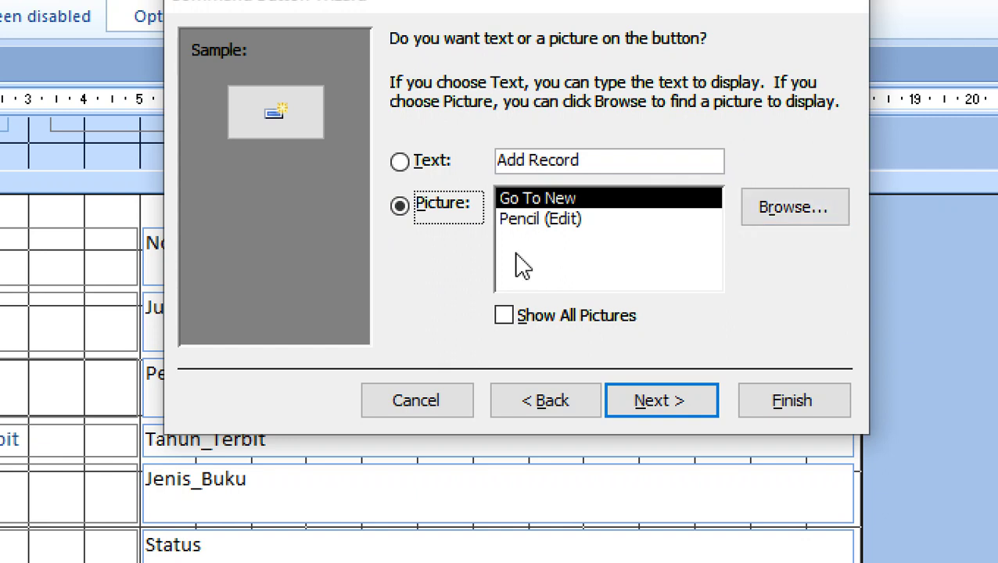
Step: Caption the add-record button 'Tambah Data' and finish the wizard
click(400, 162)
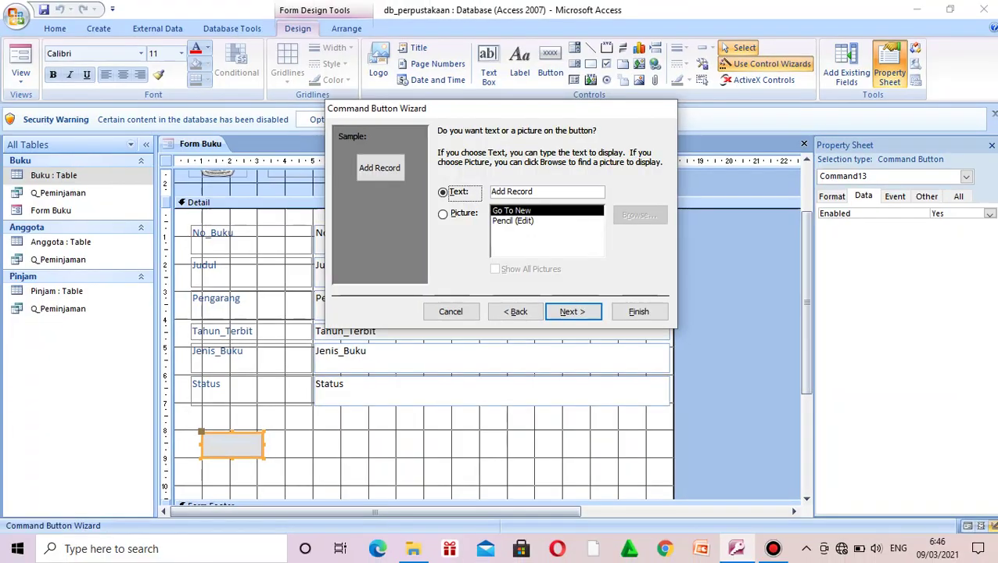
drag(533, 190, 491, 191)
key(Caps_Lock)
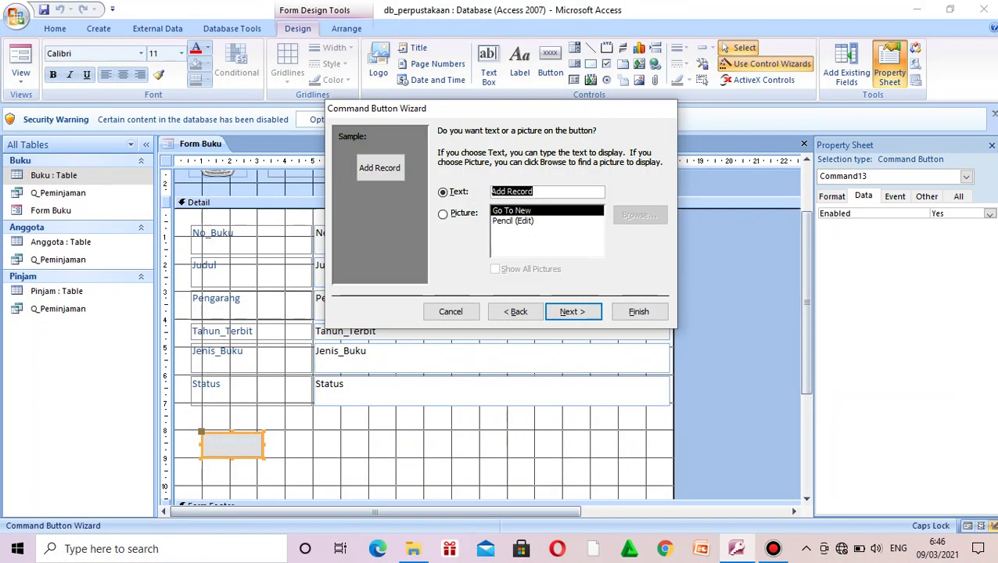
text(T)
key(Caps_Lock)
text(am)
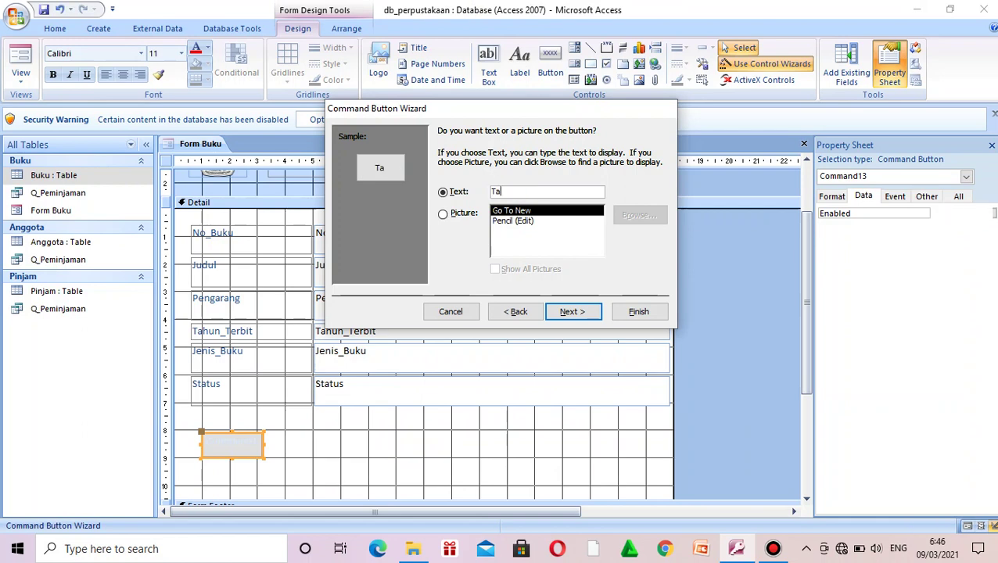
text(b)
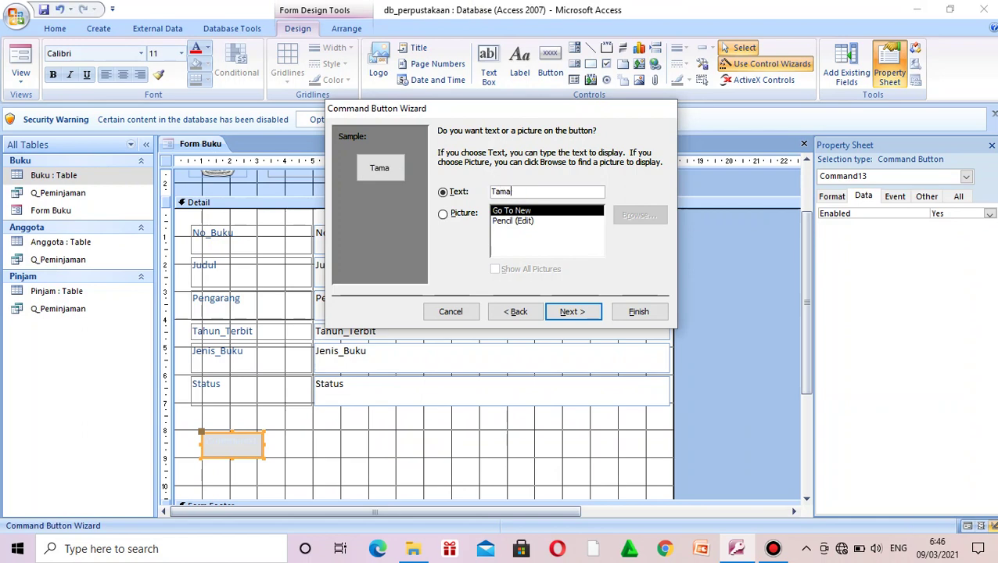
key(BackSpace)
text(bah Data)
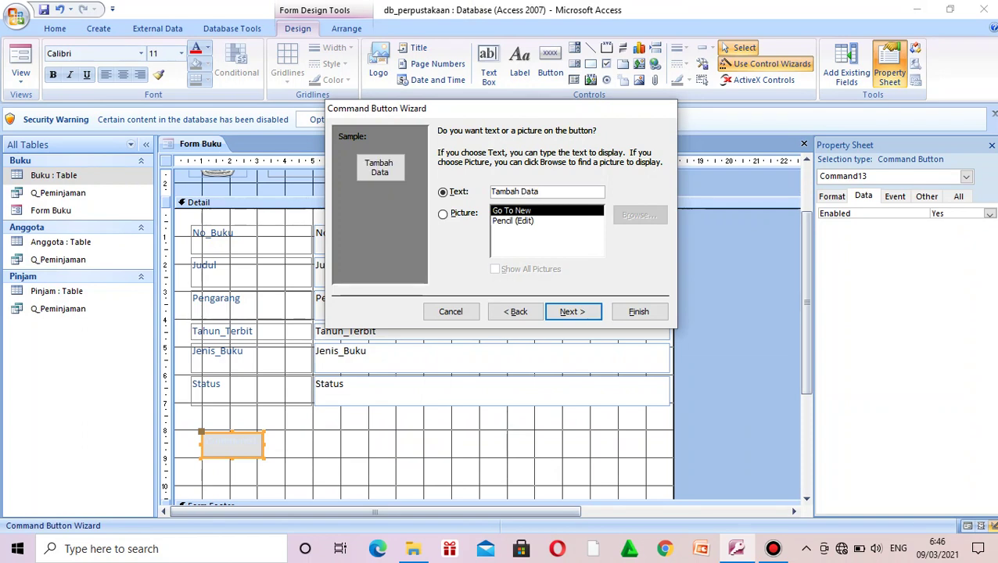
click(573, 311)
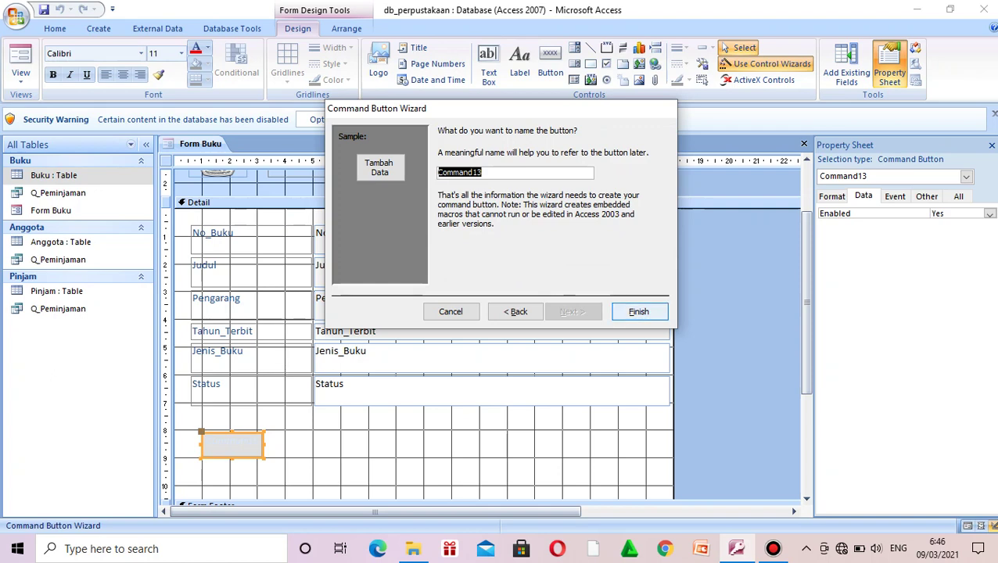
click(638, 311)
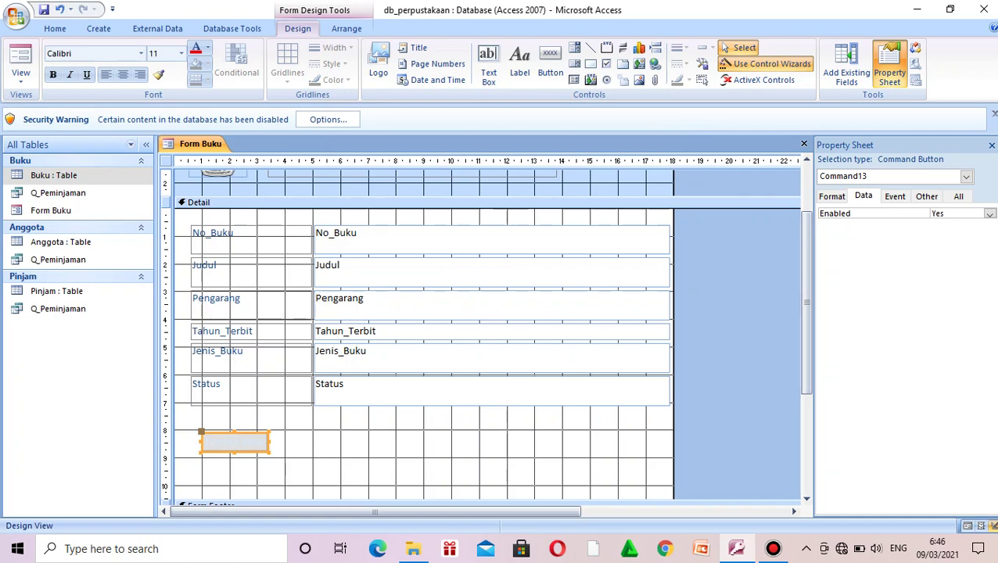
Step: Make the Tambah Data button slightly taller on the form
drag(235, 452, 235, 461)
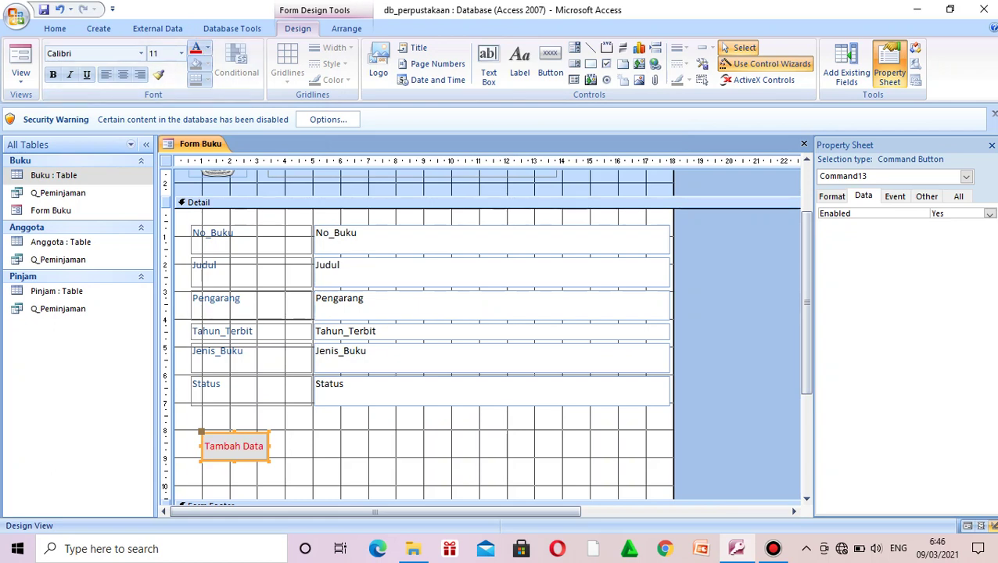
click(485, 201)
click(235, 446)
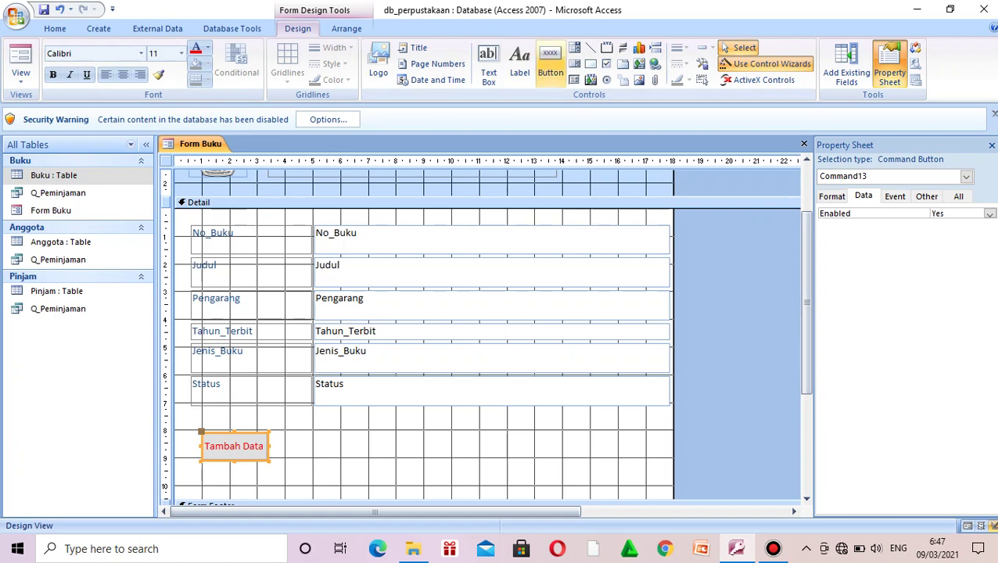
click(549, 63)
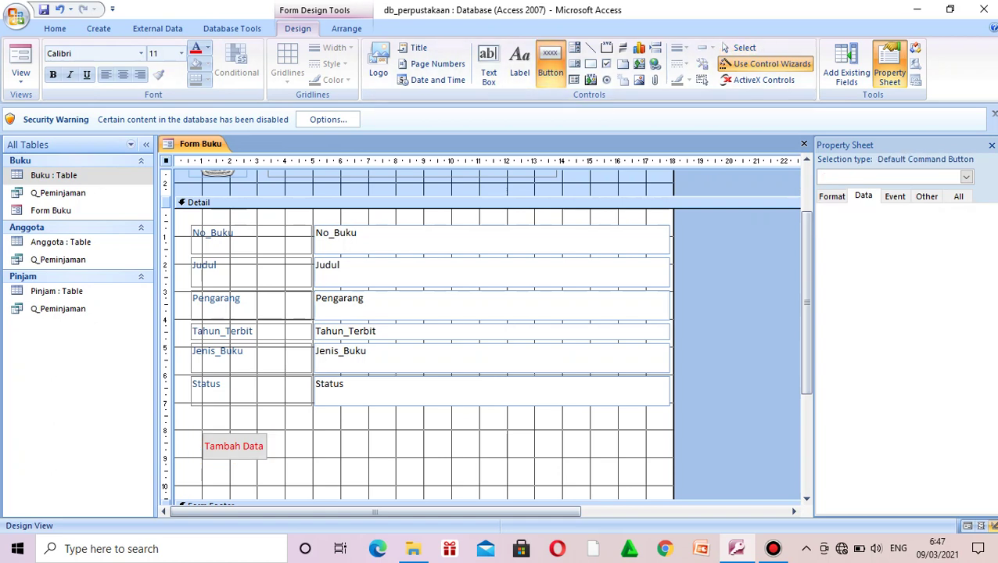
Step: Draw a second button right of Tambah Data that saves the record, captioned 'Simpan Data'
drag(284, 432, 365, 458)
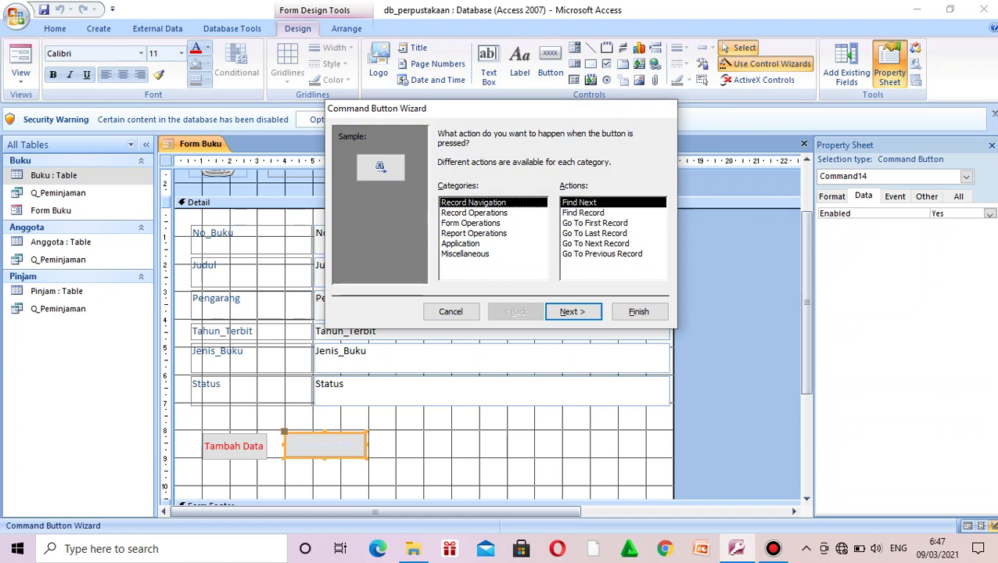
click(473, 213)
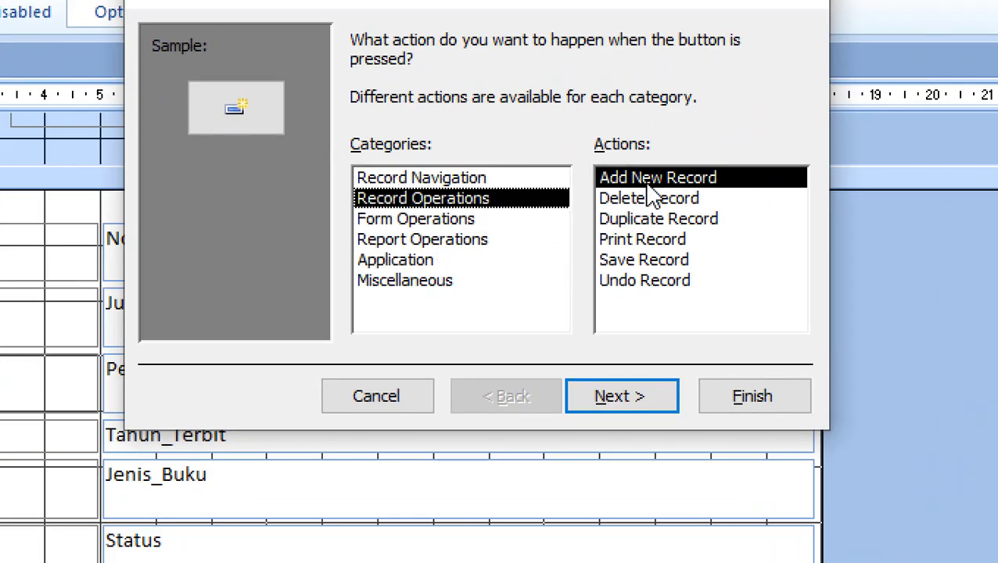
click(662, 263)
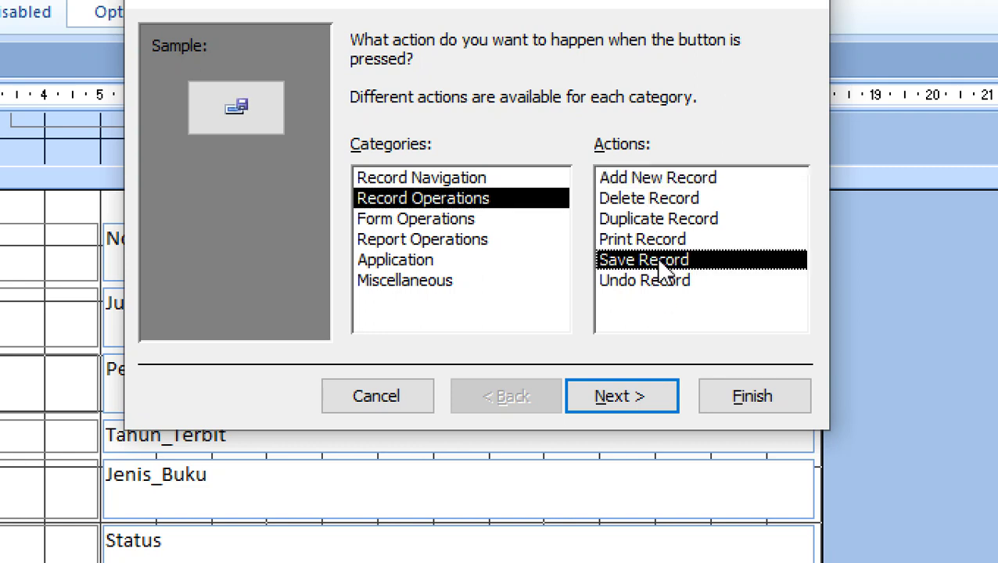
click(654, 401)
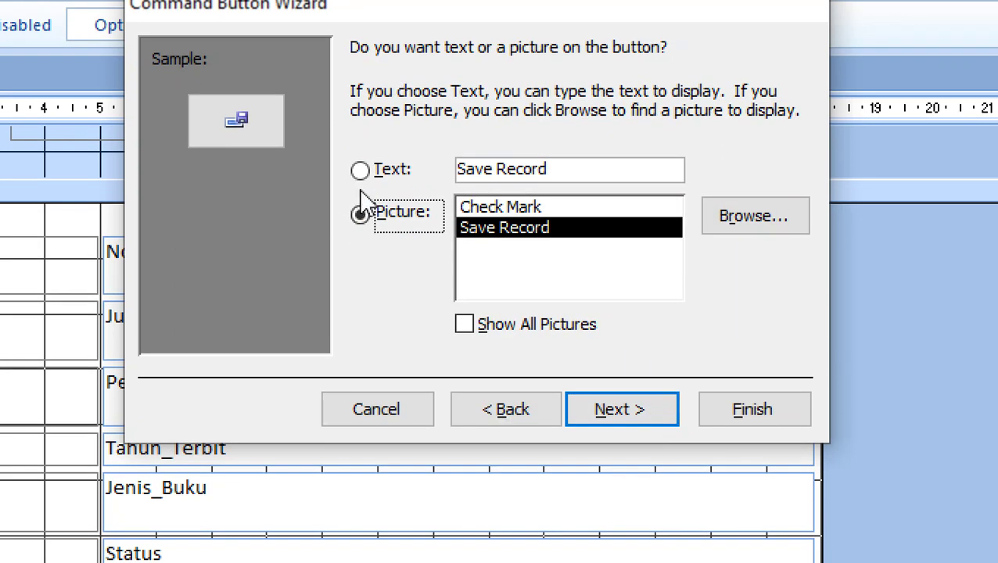
click(362, 157)
drag(590, 164, 412, 169)
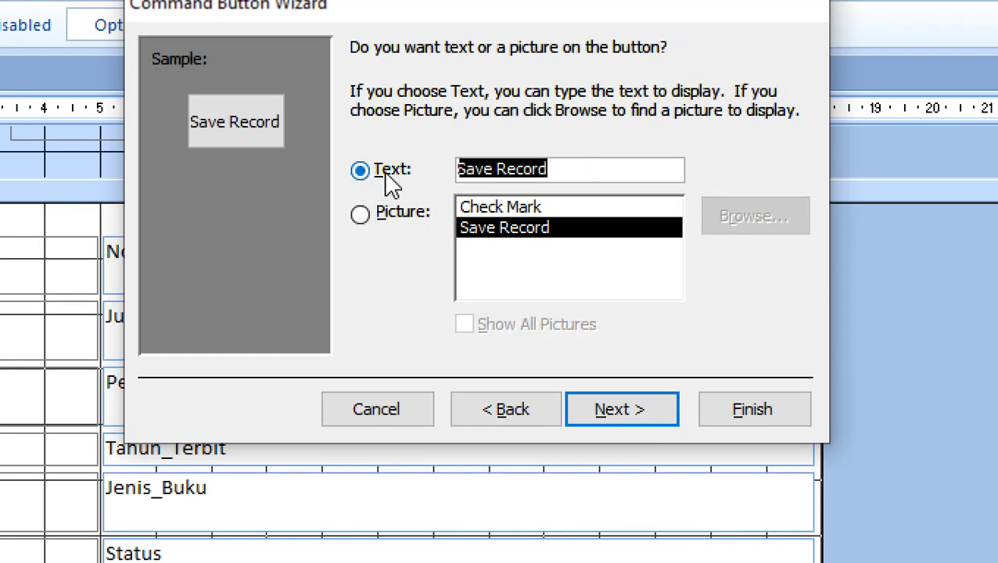
text(Simpan )
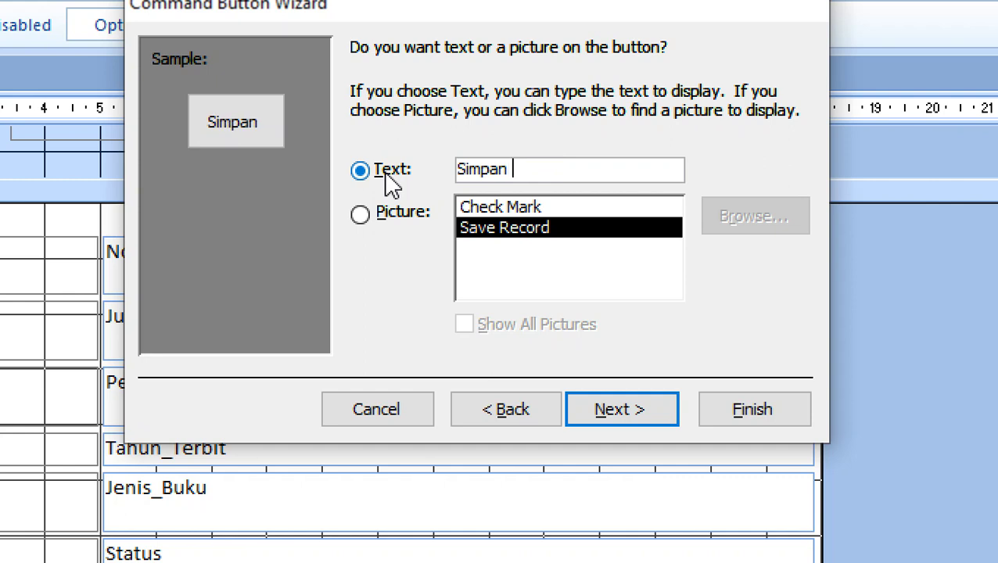
text(Data)
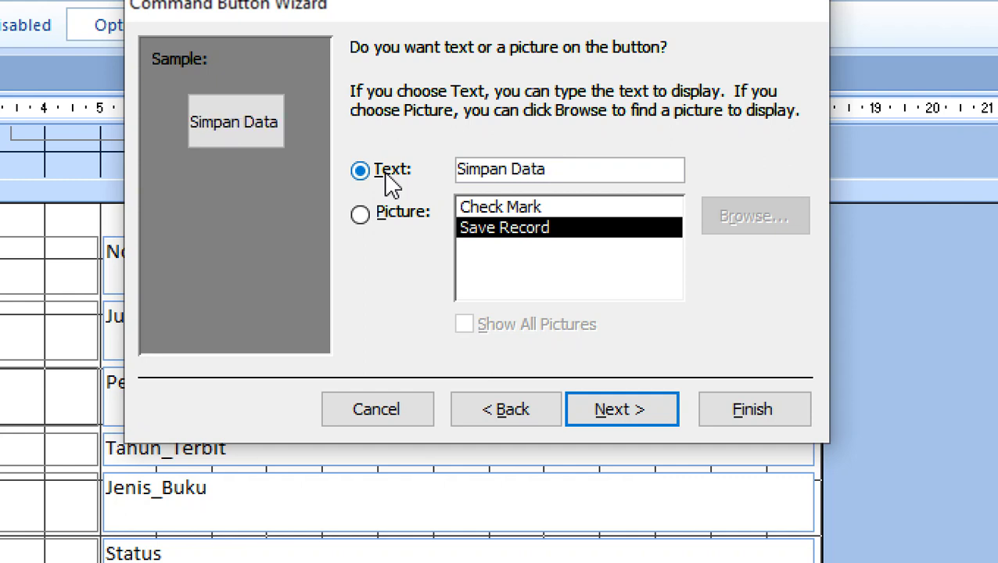
click(646, 421)
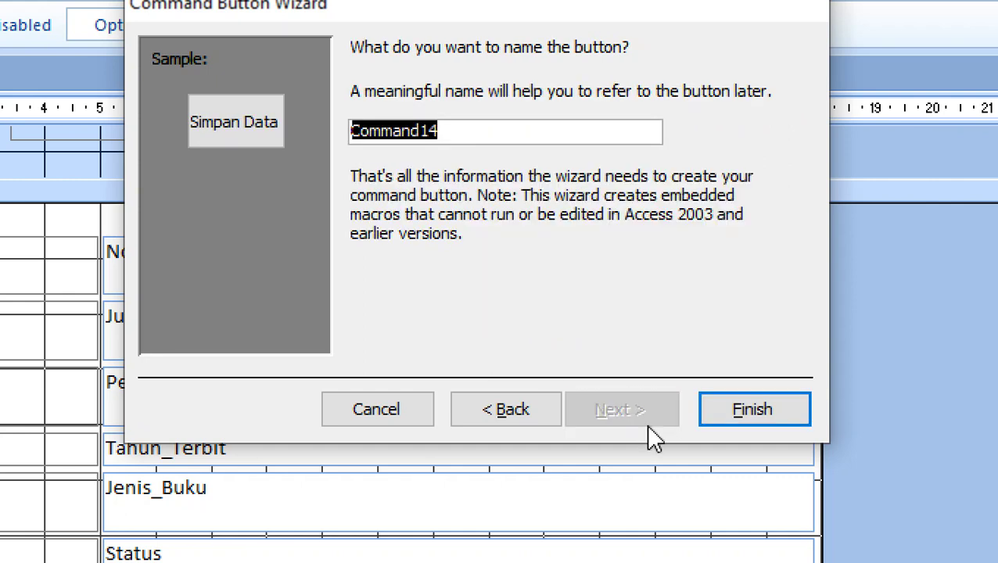
click(784, 417)
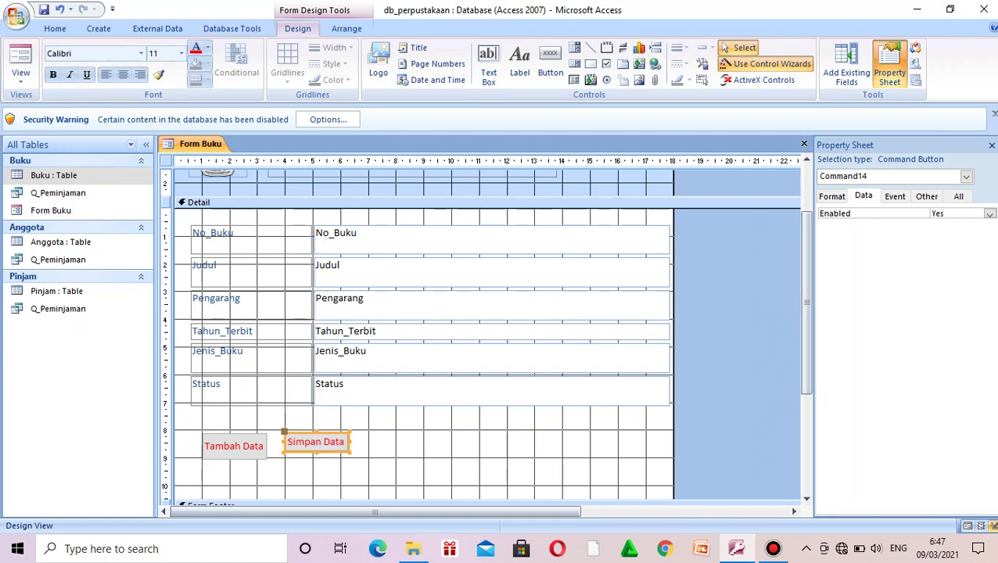
Step: Nudge the Simpan Data button down-left to line up with Tambah Data
click(165, 442)
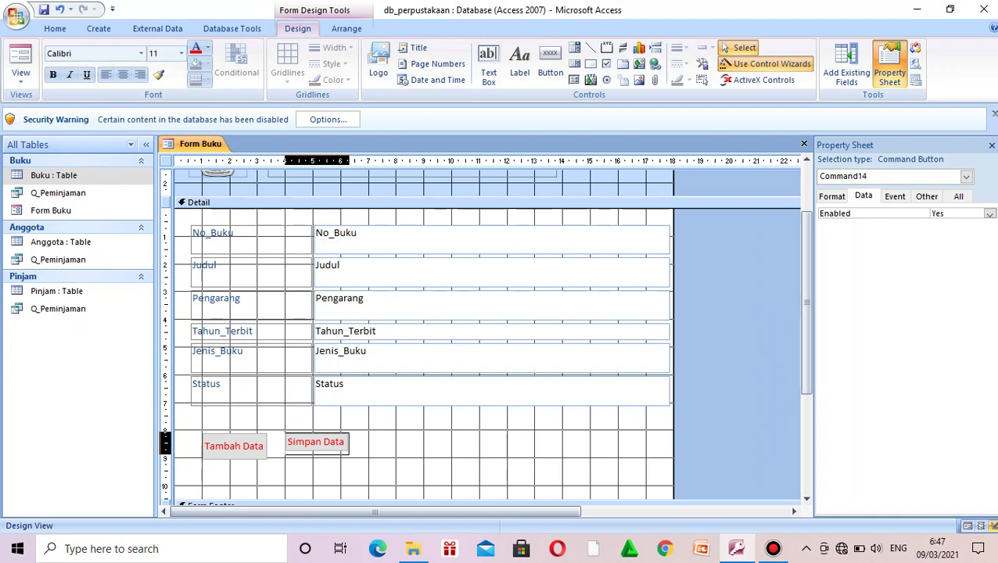
click(316, 443)
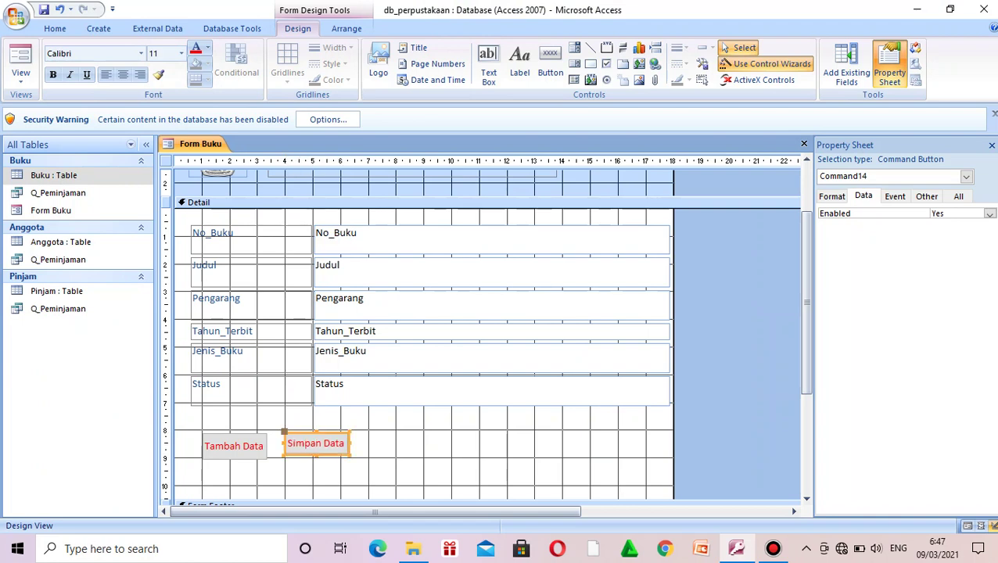
drag(316, 443, 313, 447)
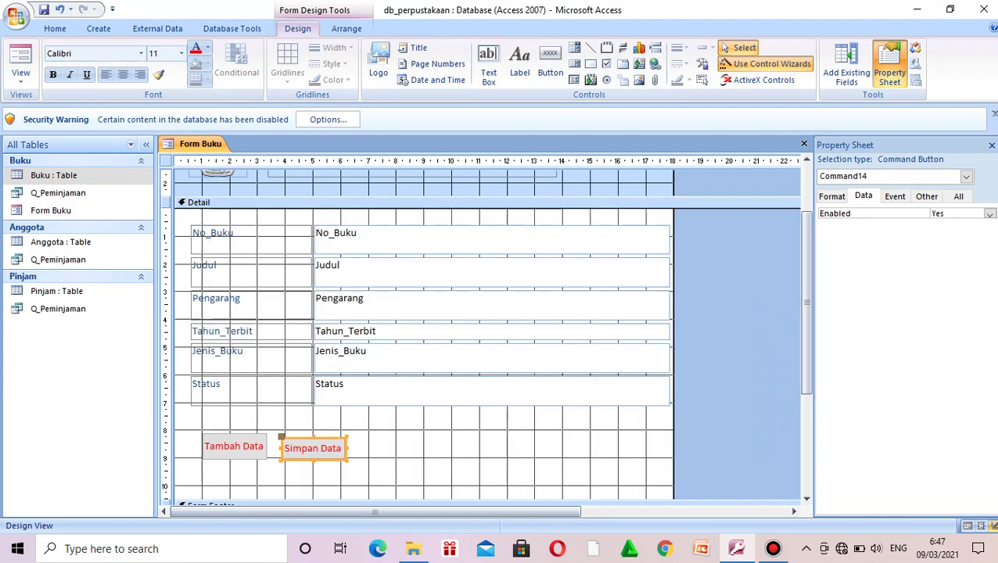
click(493, 204)
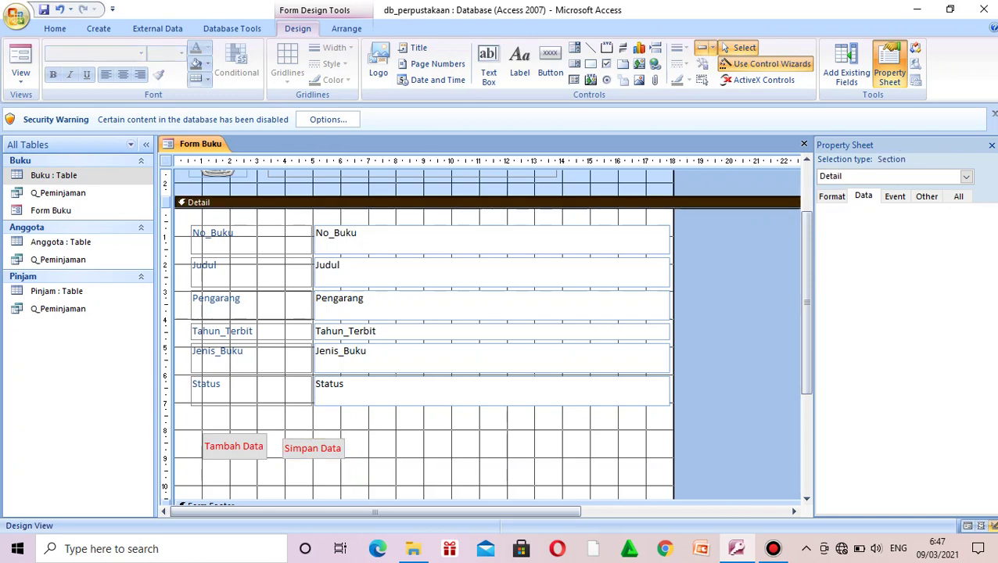
Step: Draw a third button right of Simpan Data set to Delete Record, captioned 'Hapus Data'
click(550, 62)
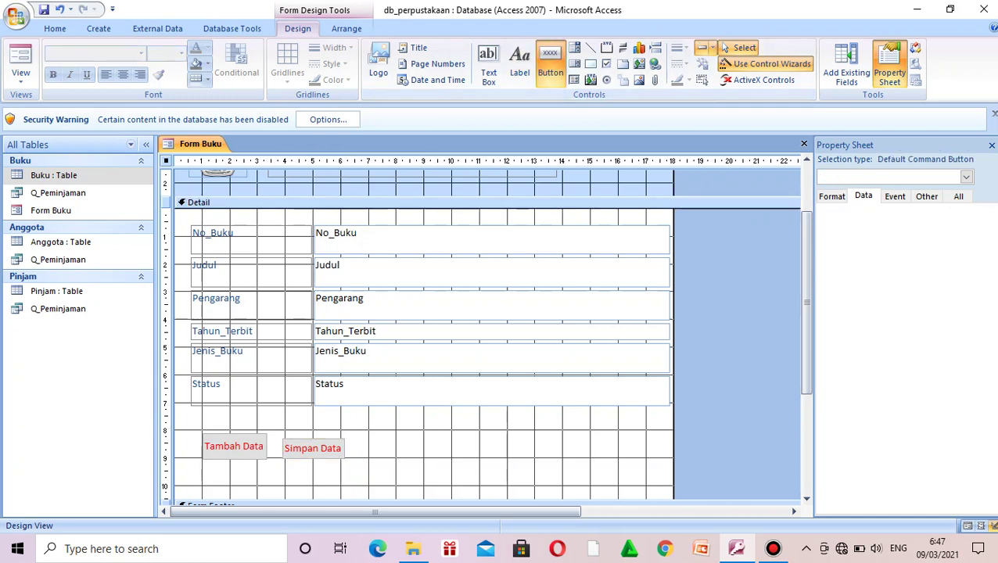
drag(360, 436, 428, 458)
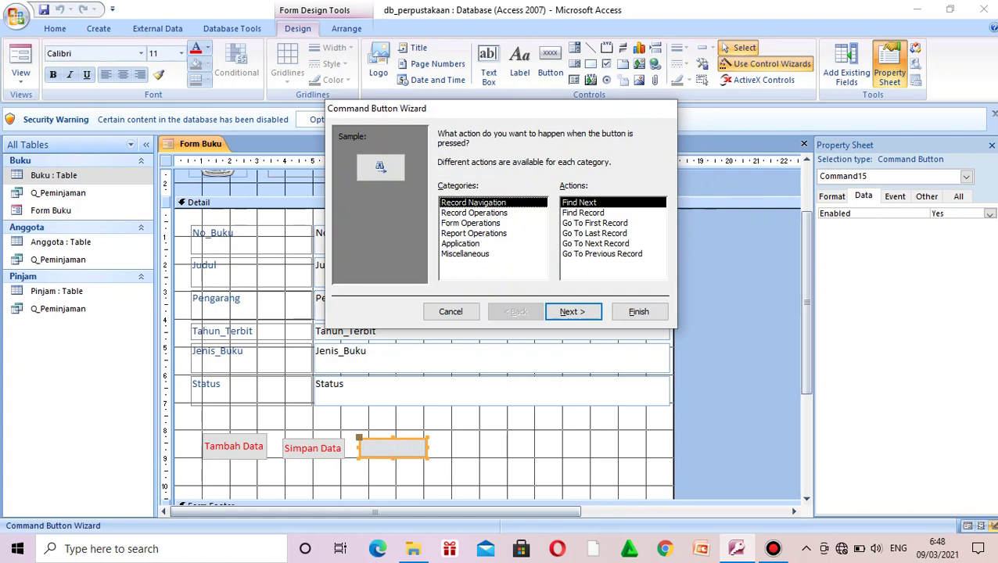
click(474, 213)
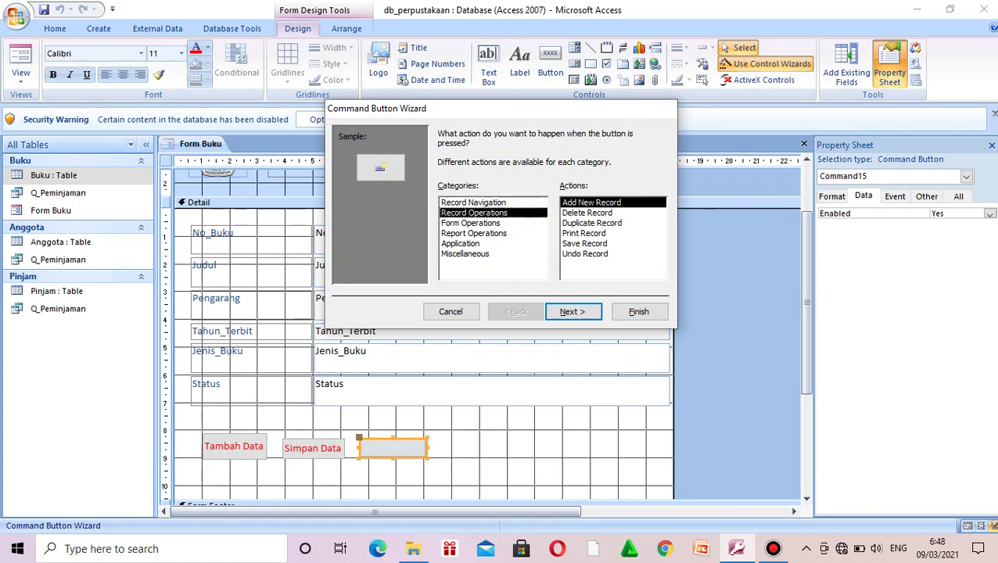
click(586, 213)
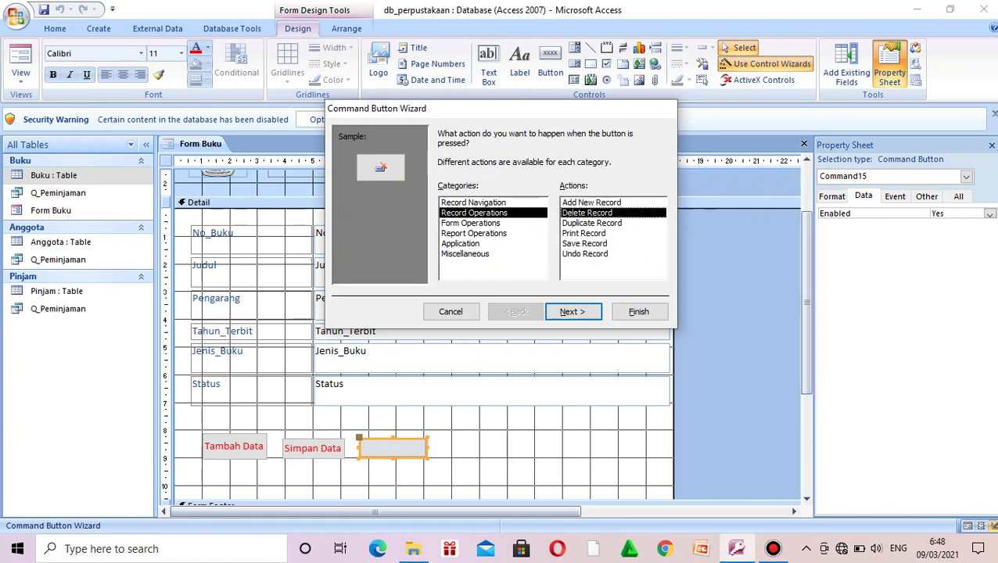
click(572, 312)
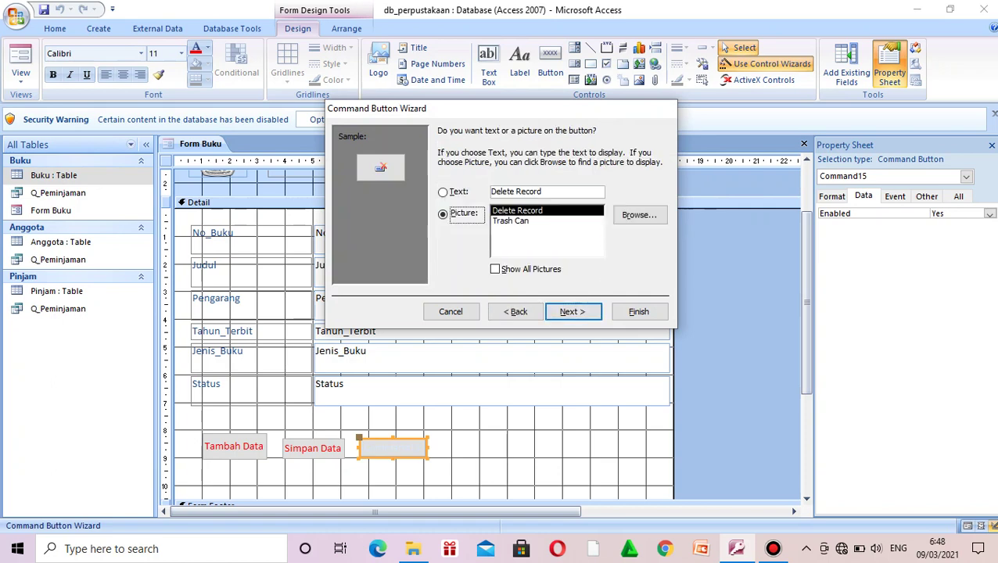
click(443, 192)
key(Tab)
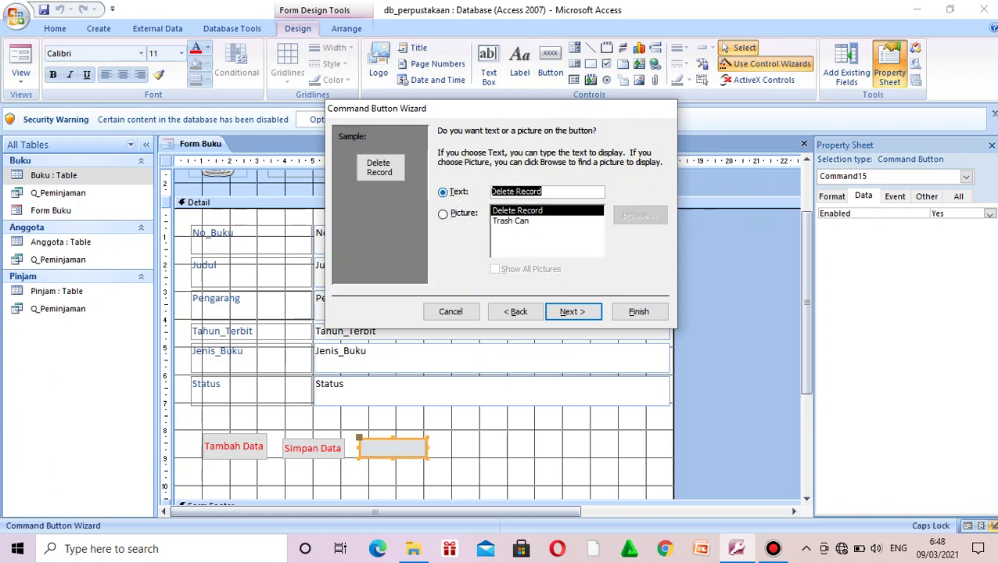
text(Hapus)
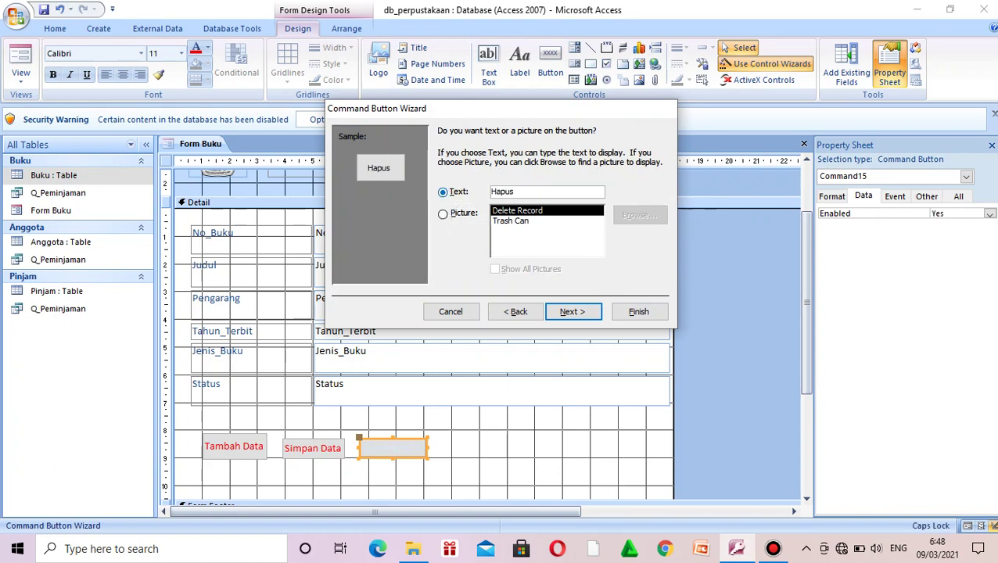
text( Data)
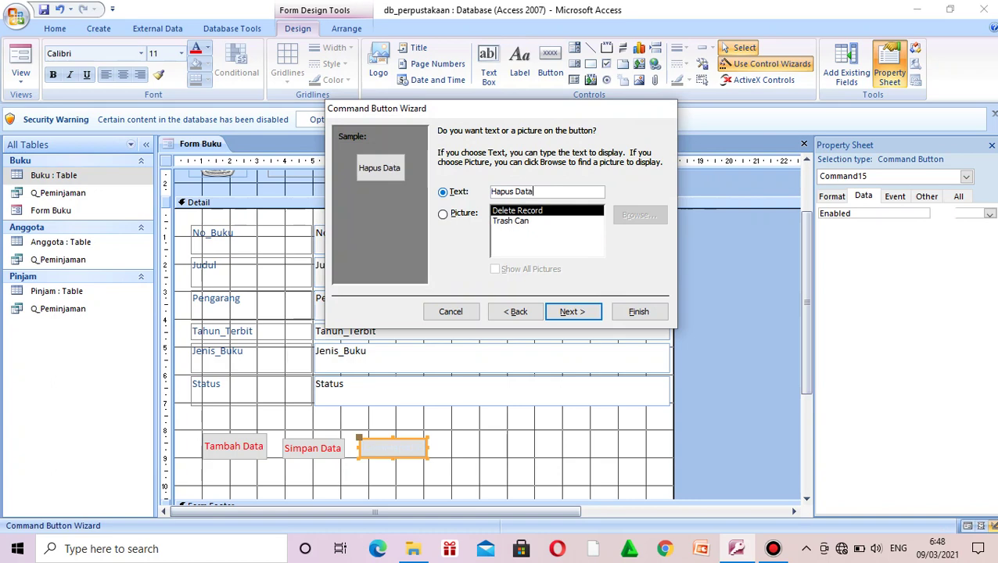
key(Return)
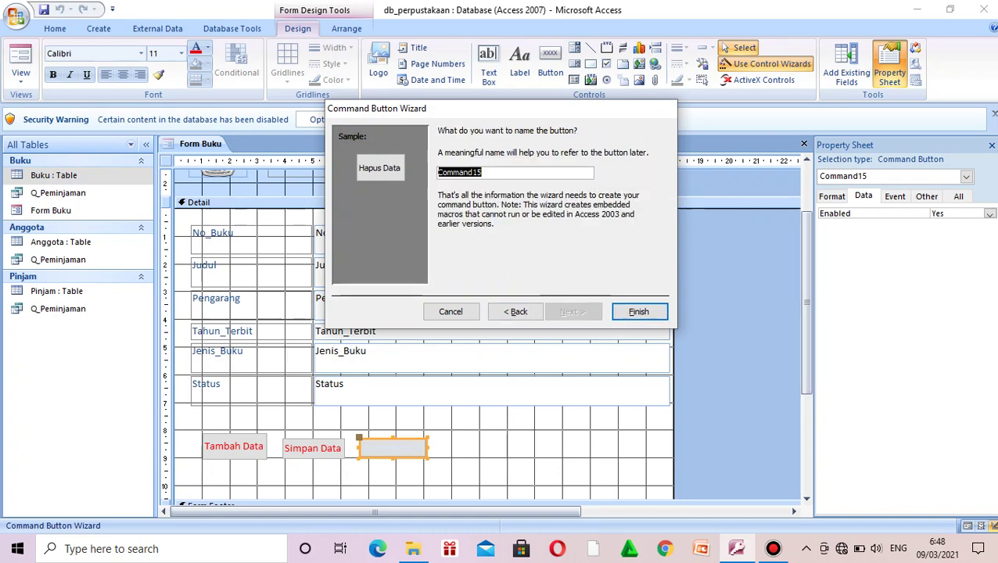
key(Return)
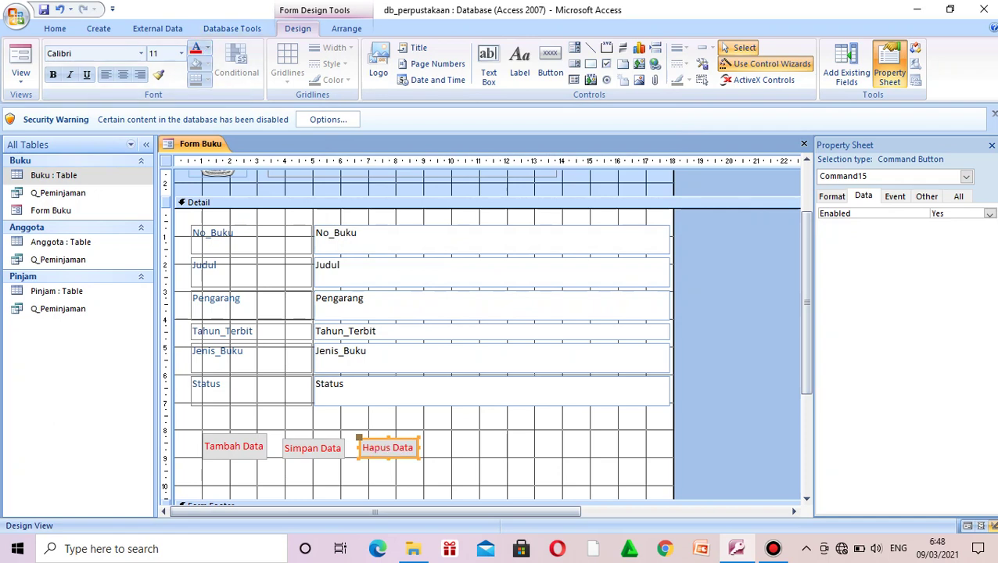
click(235, 201)
click(550, 64)
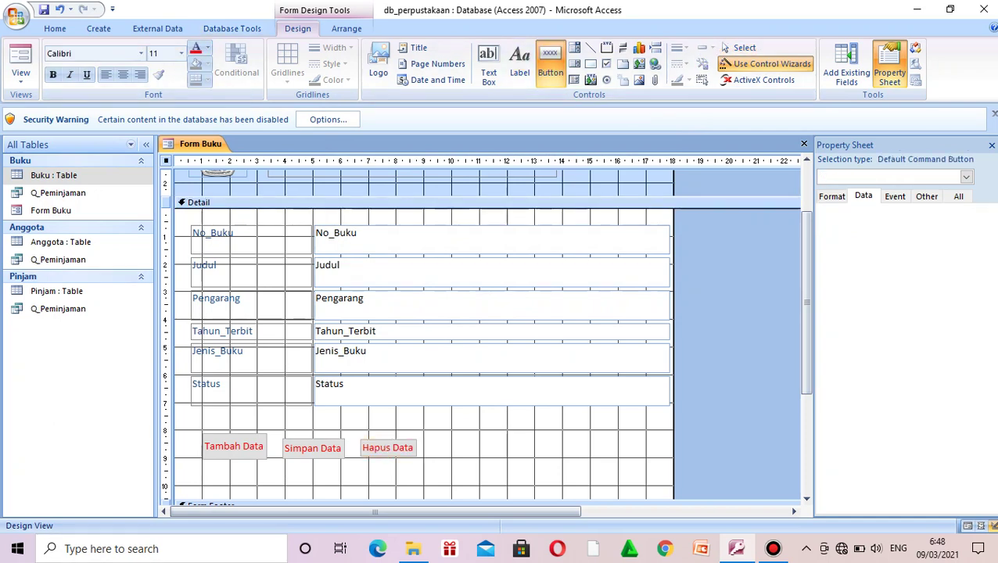
Step: Draw a fourth button beside Hapus Data using Form Operations > Close Form, captioned 'Keluar'
drag(434, 437, 496, 456)
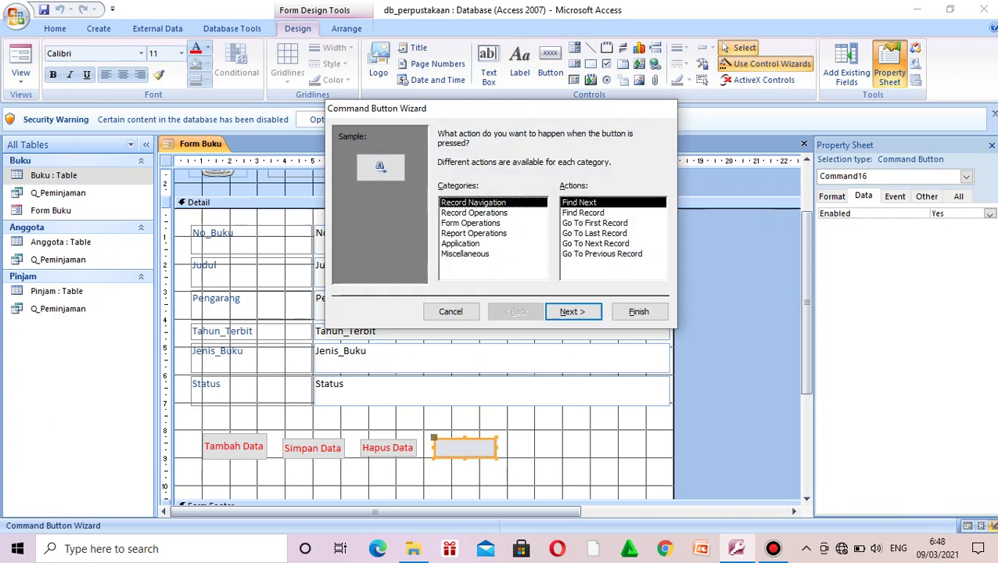
click(471, 223)
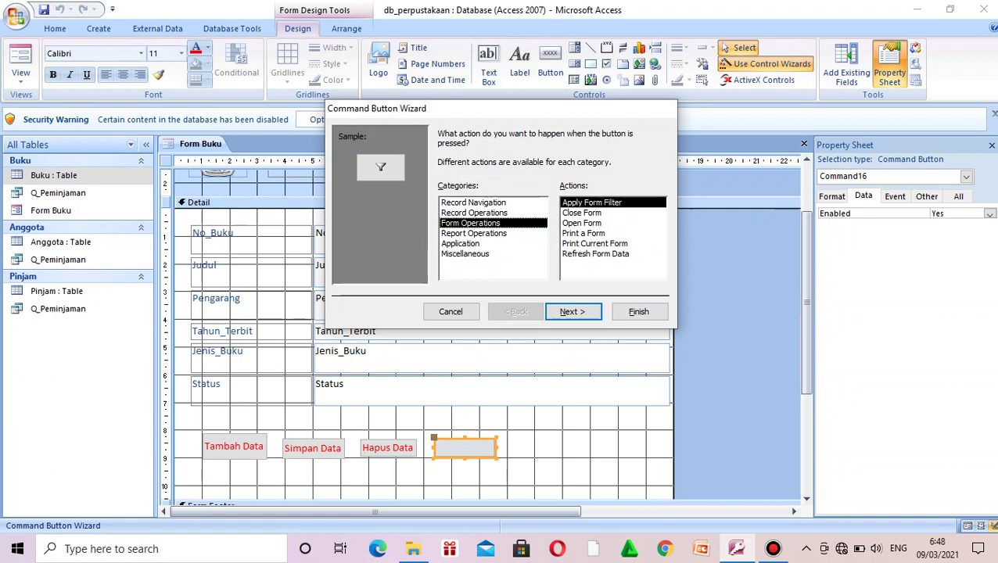
click(473, 212)
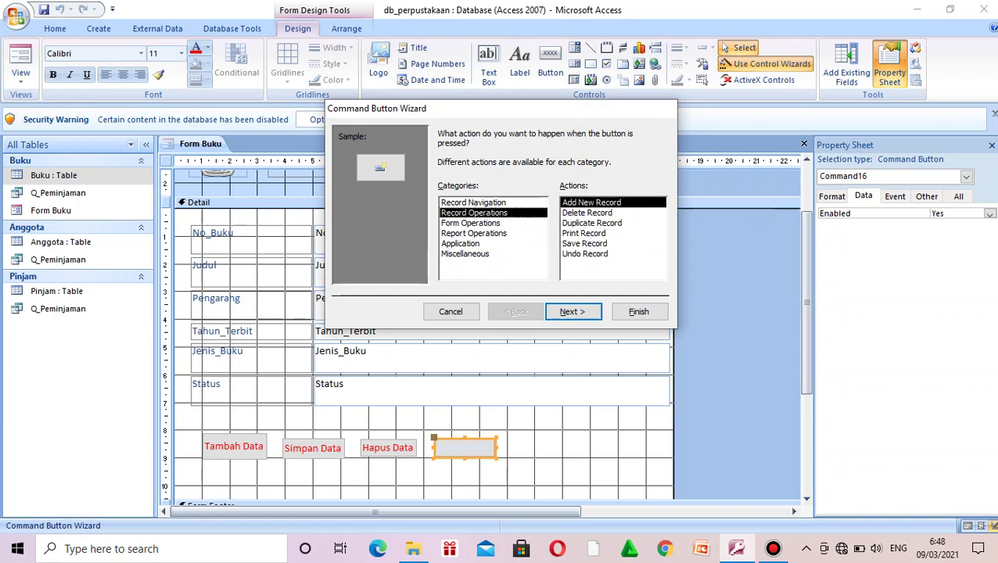
click(470, 223)
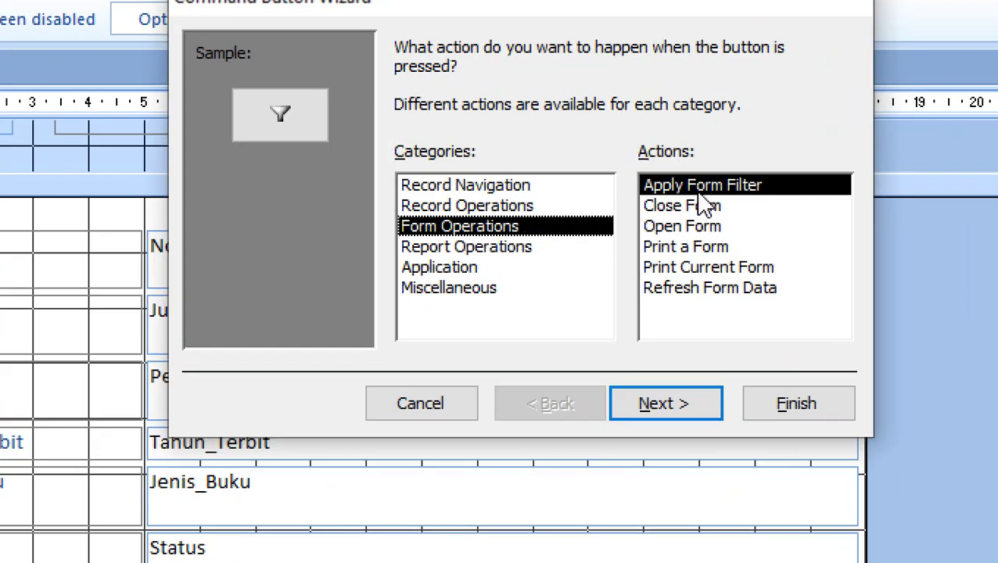
click(700, 208)
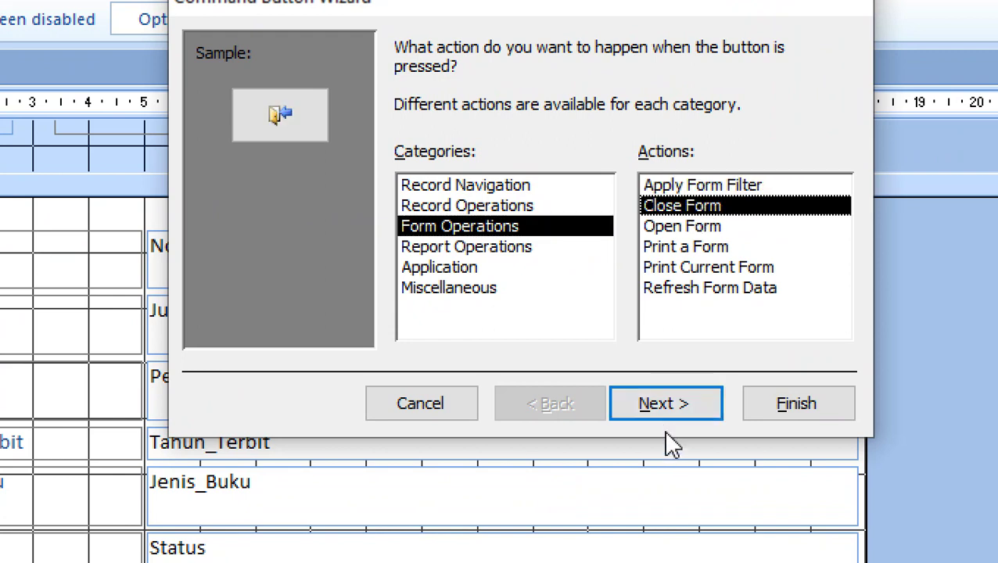
click(663, 406)
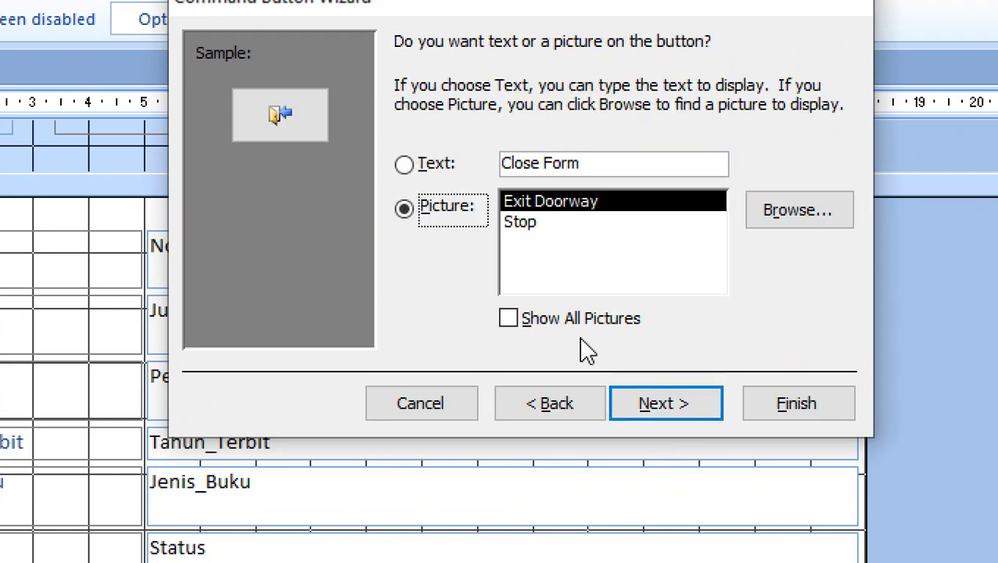
click(412, 171)
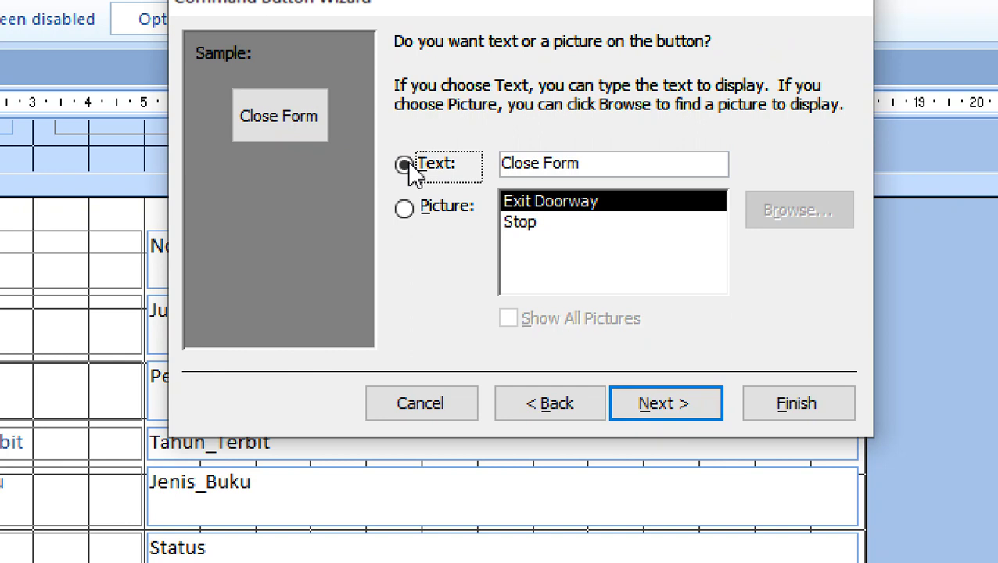
click(620, 167)
drag(620, 166, 453, 180)
text(Keluar)
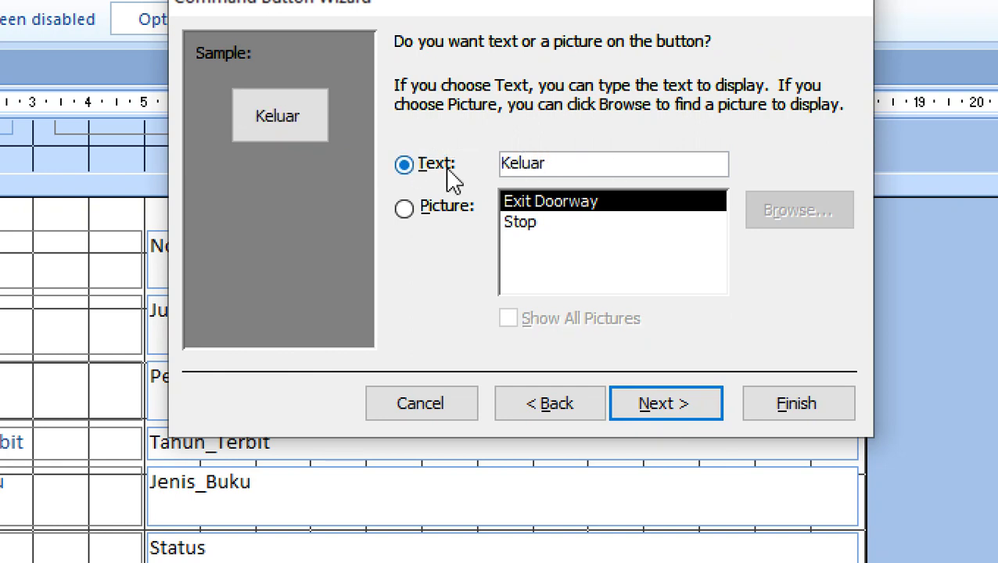
click(617, 402)
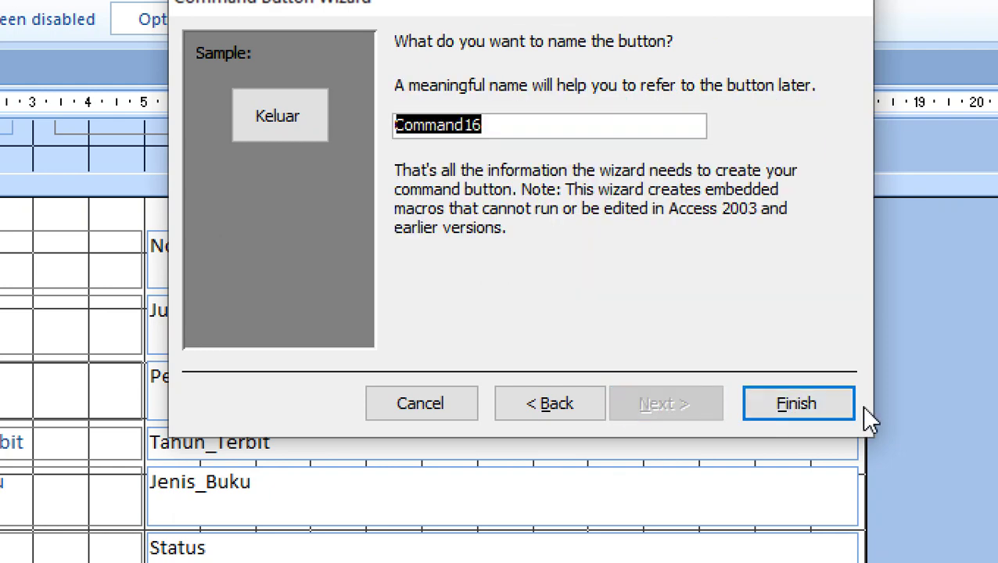
click(826, 408)
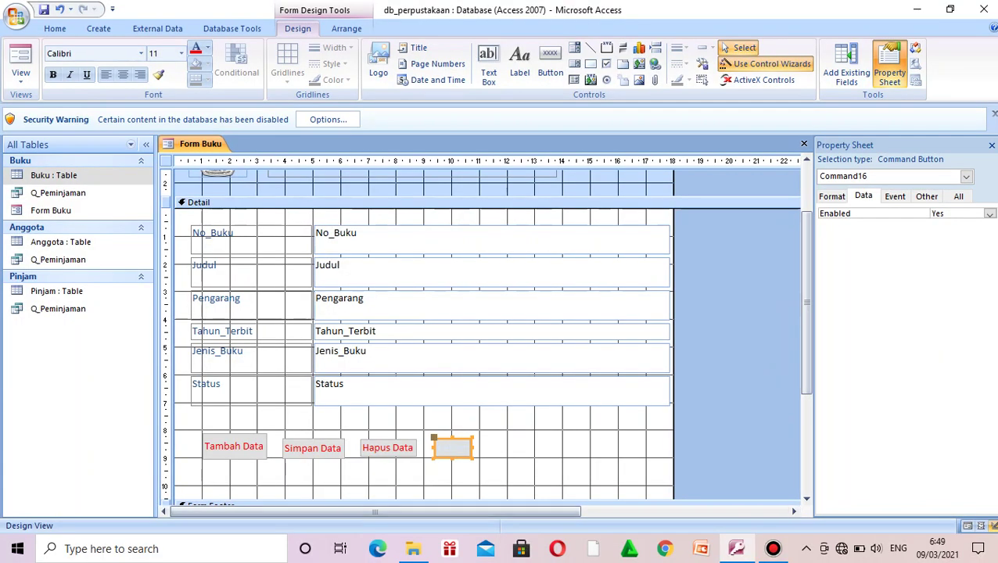
Step: Make Simpan Data and Hapus Data slightly taller and widen the Keluar button
click(313, 448)
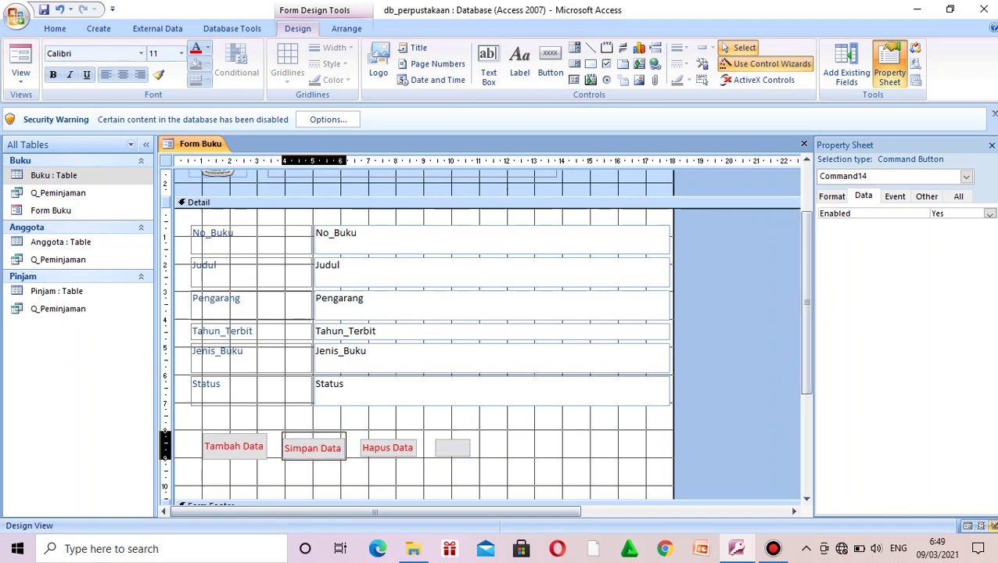
drag(314, 432, 314, 434)
click(387, 447)
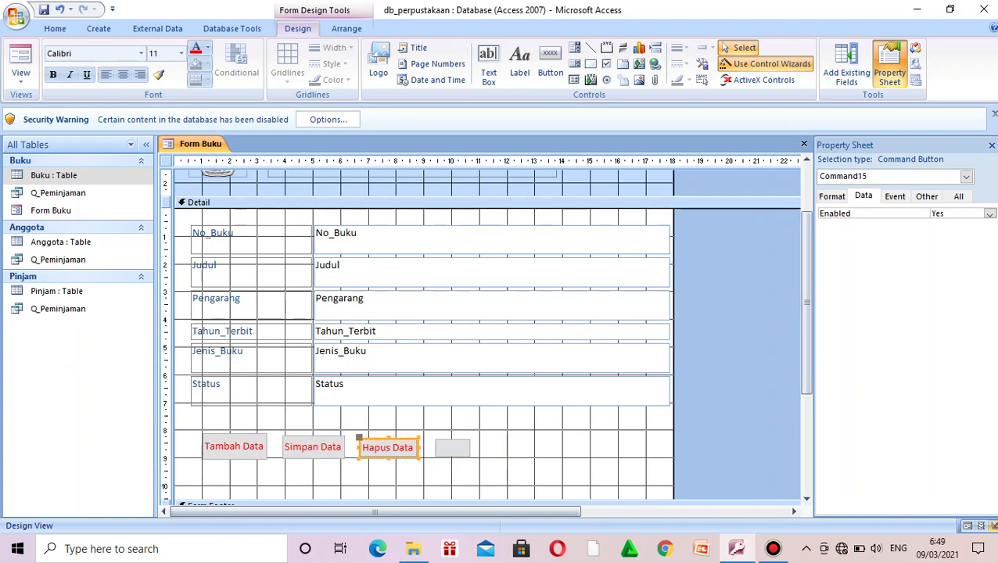
drag(388, 438, 389, 436)
click(453, 448)
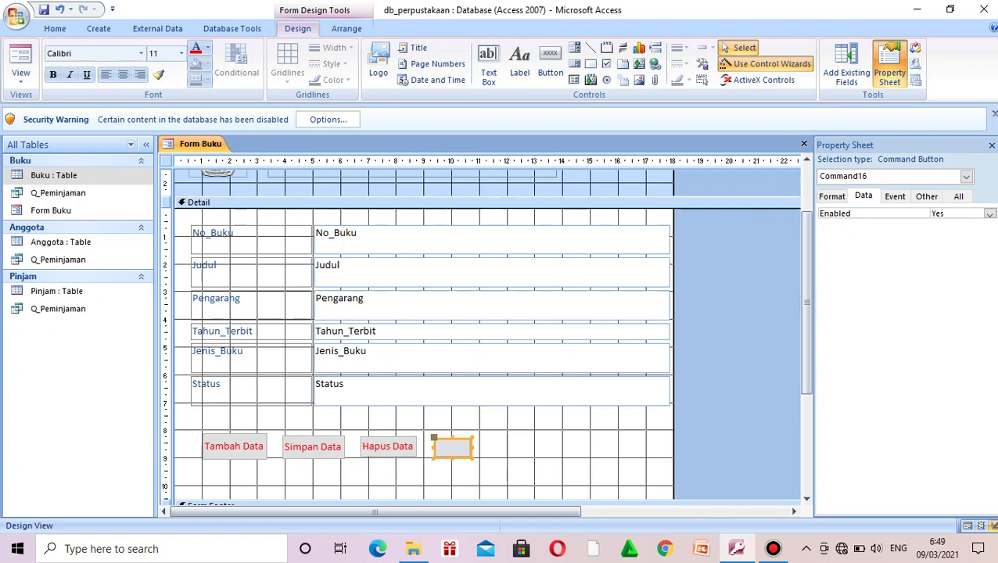
text(Keluar)
mouse_move(473, 448)
mouse_down()
mouse_move(494, 447)
mouse_move(463, 432)
mouse_up()
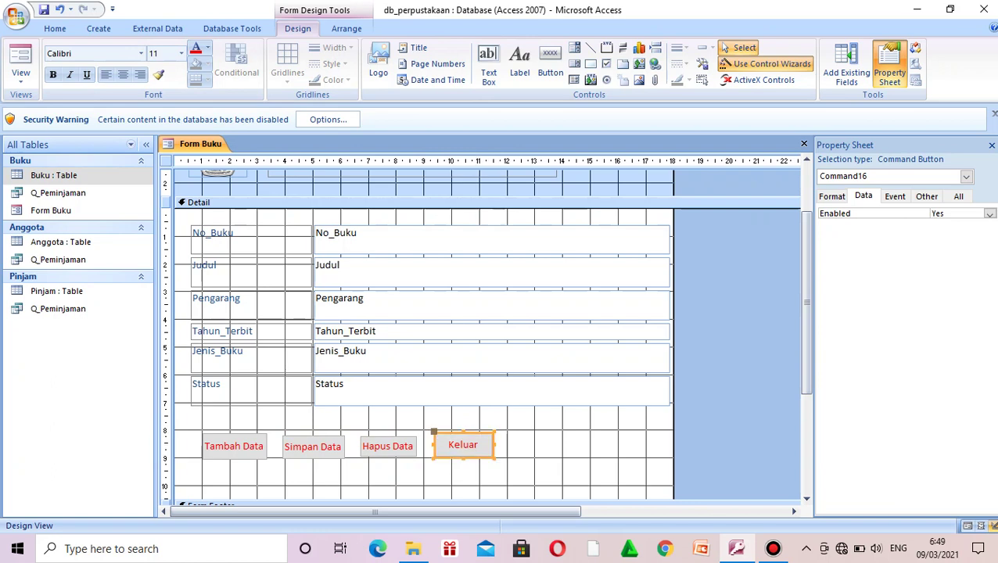
Step: Move Hapus Data and Simpan Data up level with Keluar
click(387, 446)
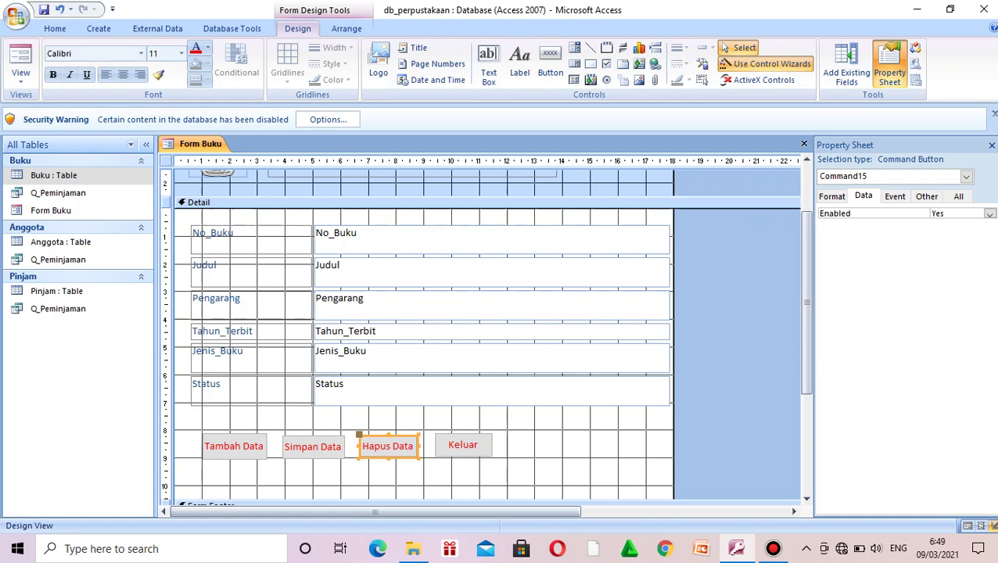
drag(387, 446, 387, 444)
click(313, 447)
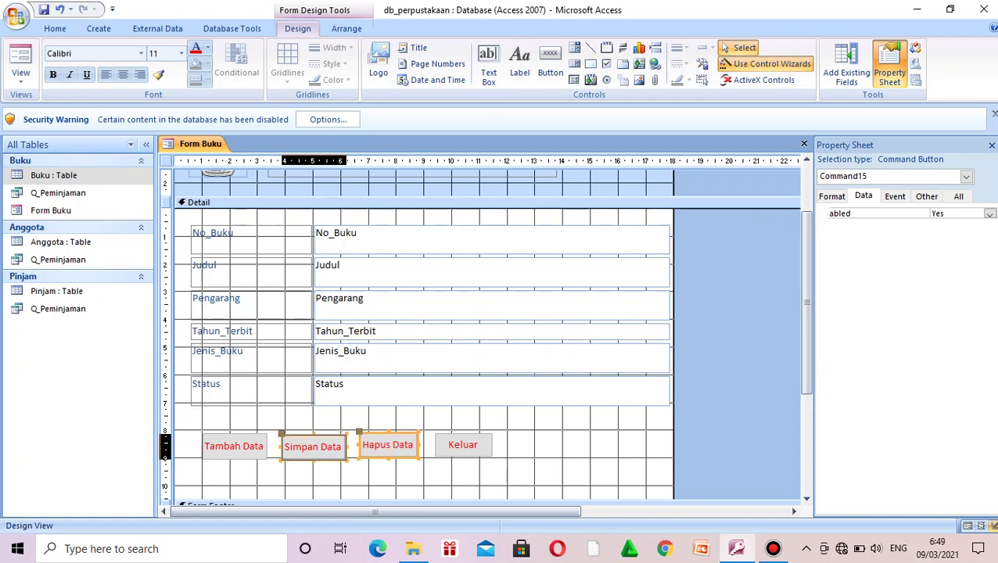
drag(313, 447, 313, 445)
click(352, 481)
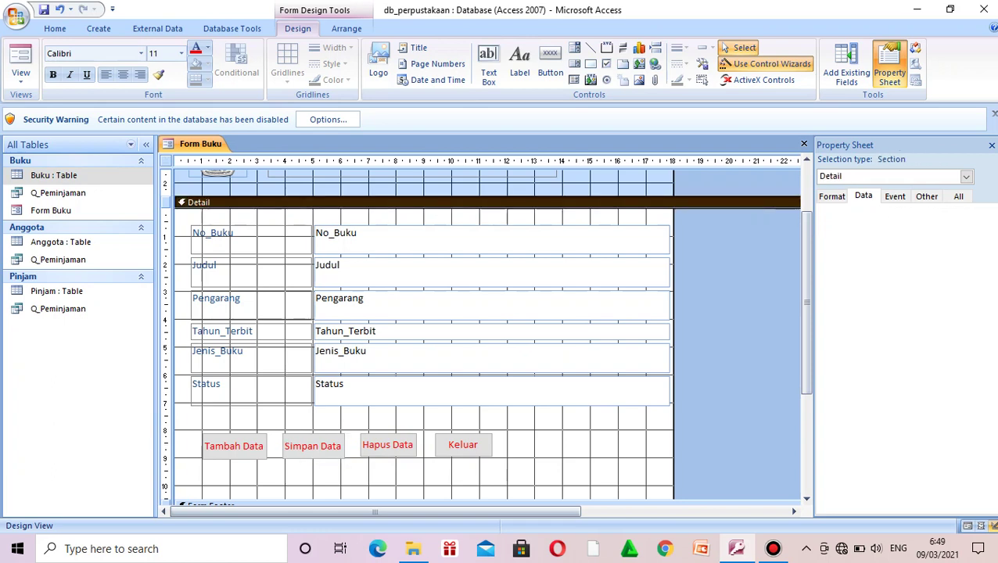
Step: Fine-tune Hapus Data and Keluar with arrow-key nudges to even the row's spacing
click(388, 445)
drag(388, 445, 388, 448)
click(536, 455)
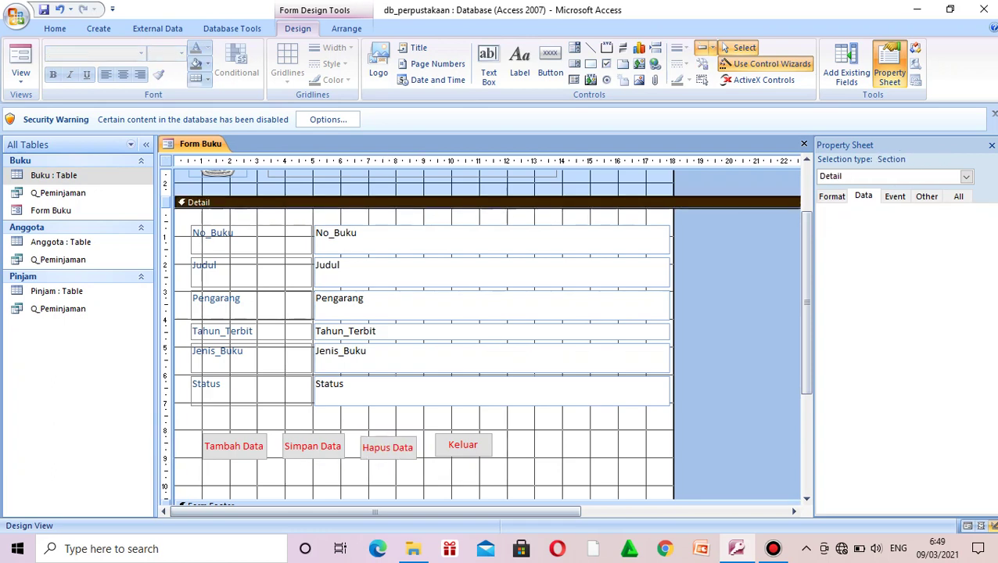
click(388, 447)
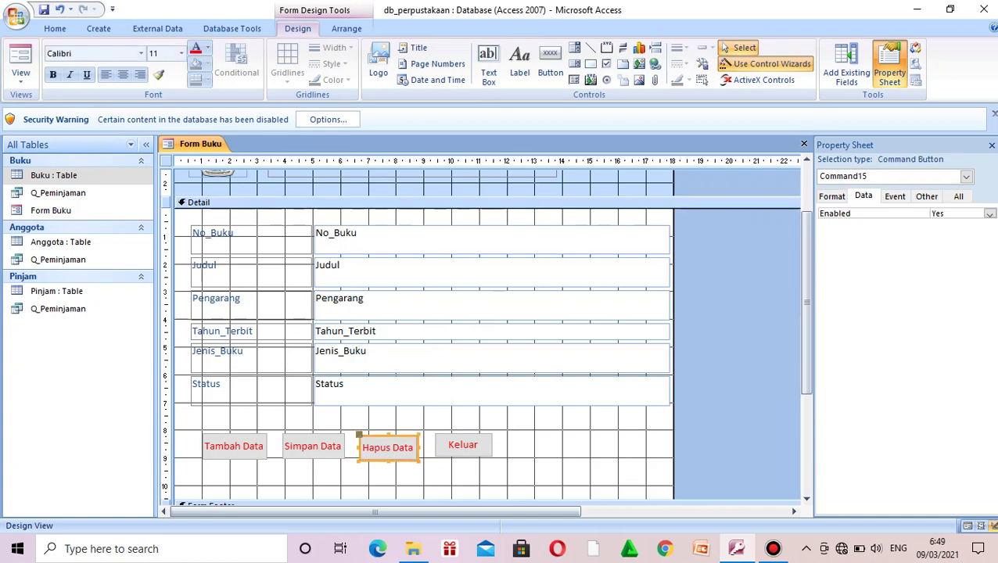
key(Left)
click(463, 444)
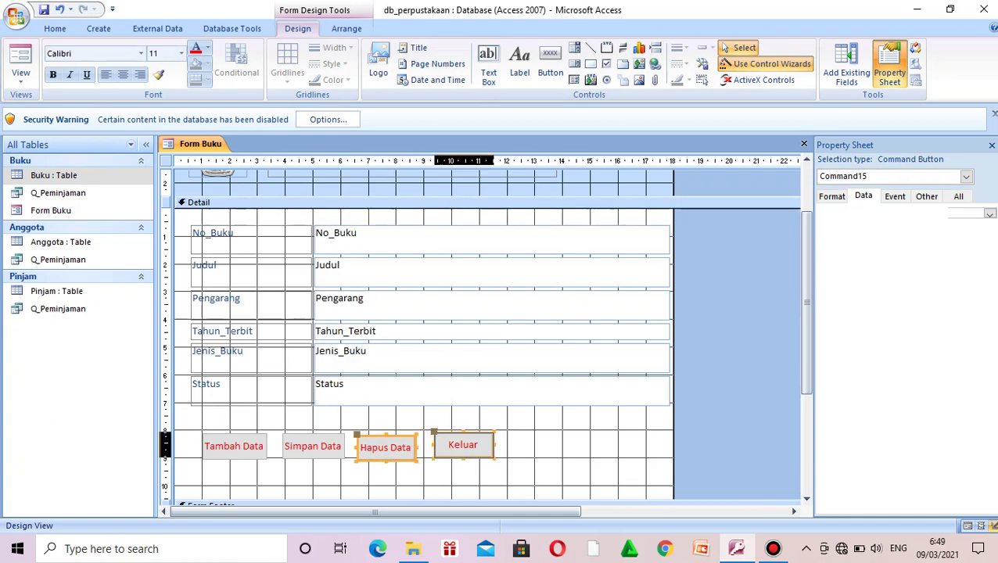
key(Left)
key(Left)
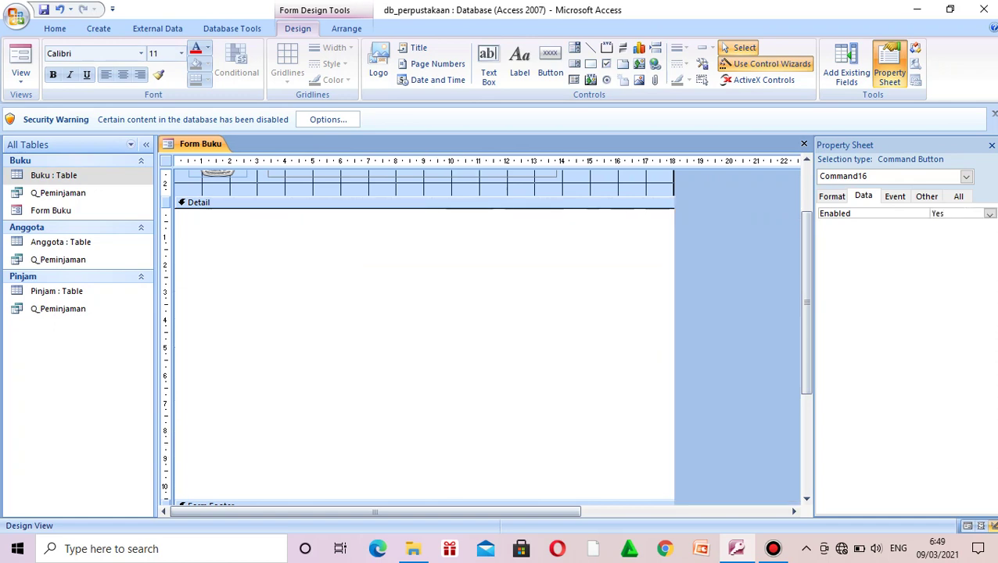
key(Down)
click(469, 202)
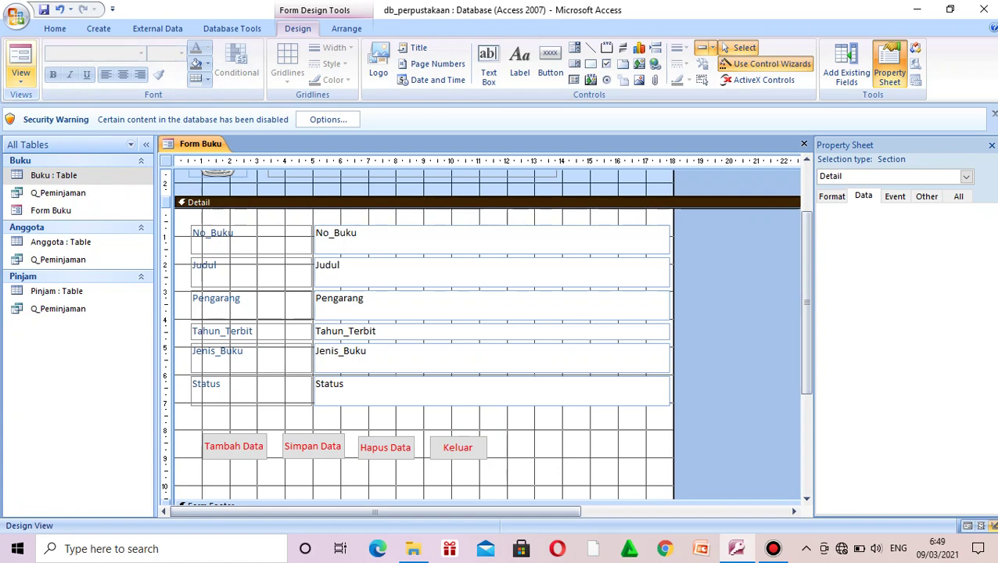
Step: Switch Form Buku to Form View, showing the first record B001
click(20, 75)
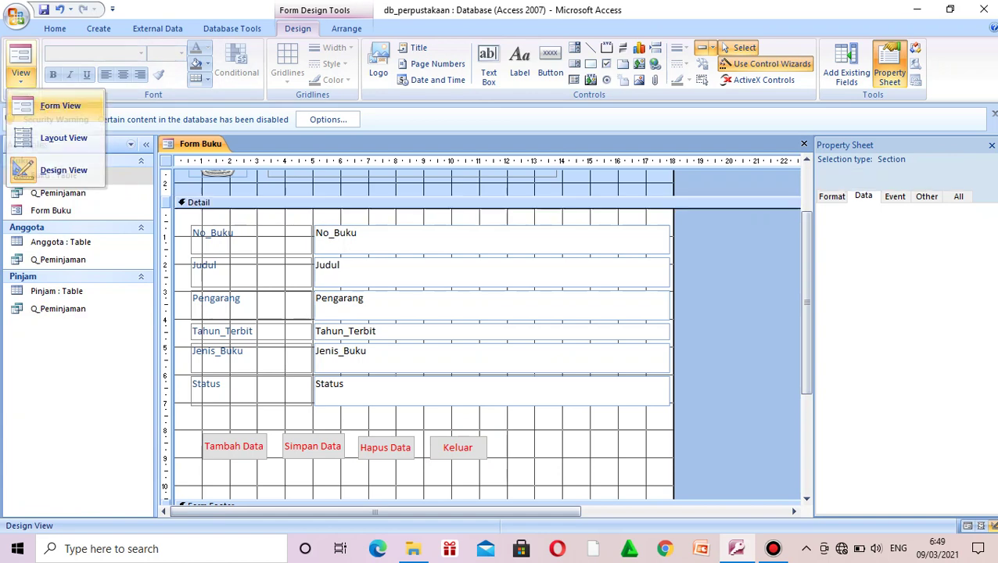
click(60, 106)
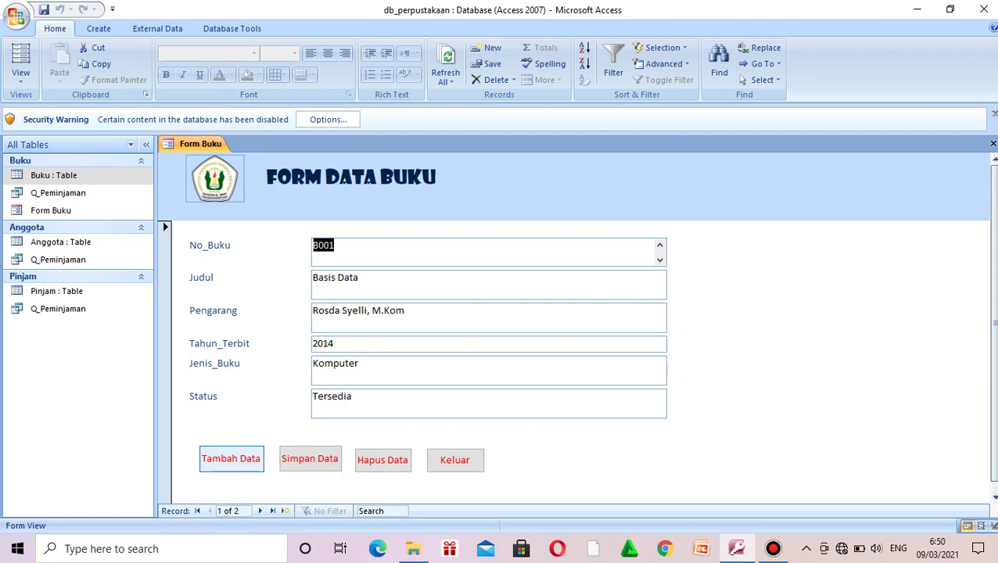
Step: Start a new record with No_Buku B005 and Judul 'Interaksi Manusia dan Komputer'
click(231, 458)
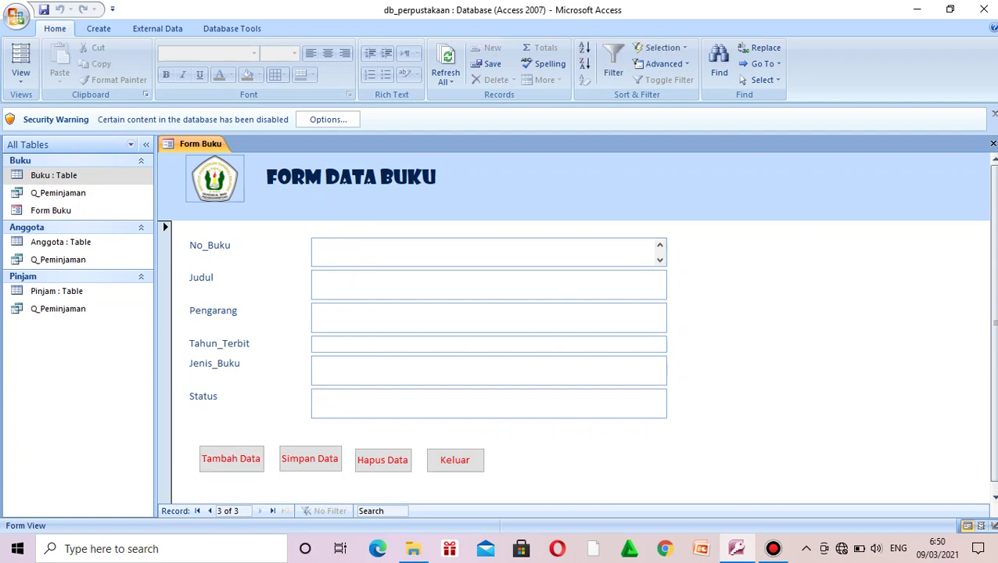
key(Caps_Lock)
text(B005)
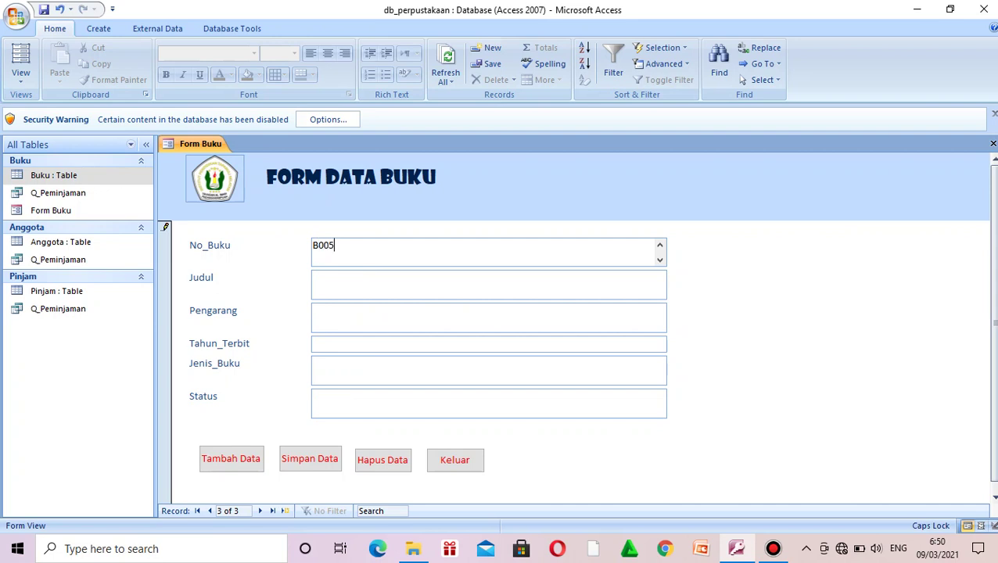
key(Return)
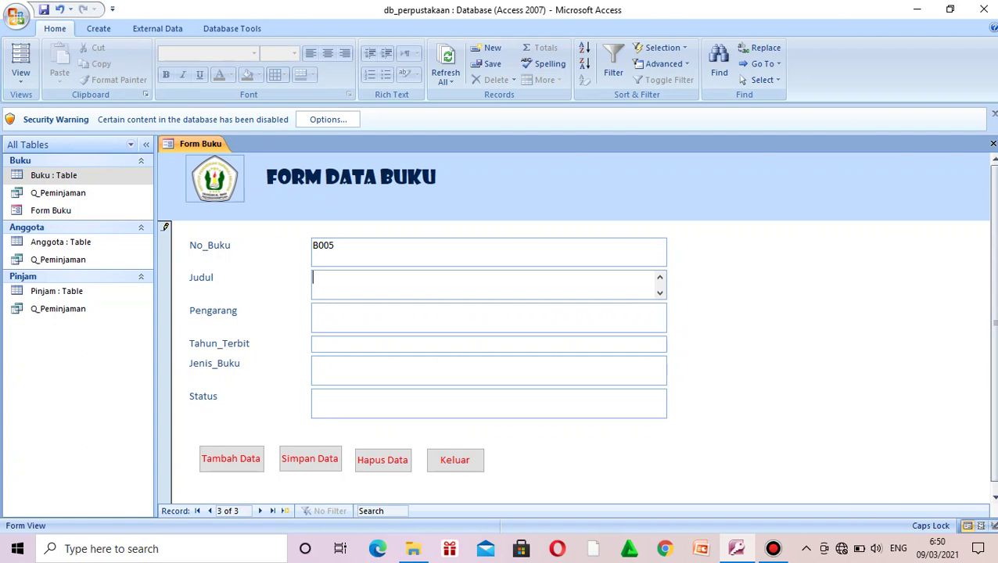
text(I)
key(Caps_Lock)
text(nteraksi)
key(Caps_Lock)
text(M)
key(Caps_Lock)
text(anu)
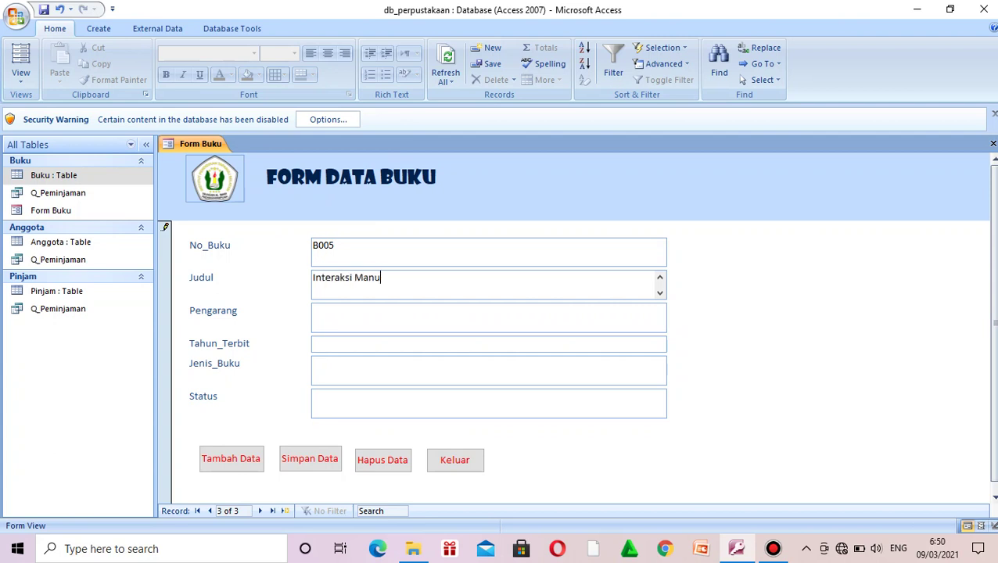
text(sia dan)
key(Caps_Lock)
text(K)
key(Caps_Lock)
text(omputer)
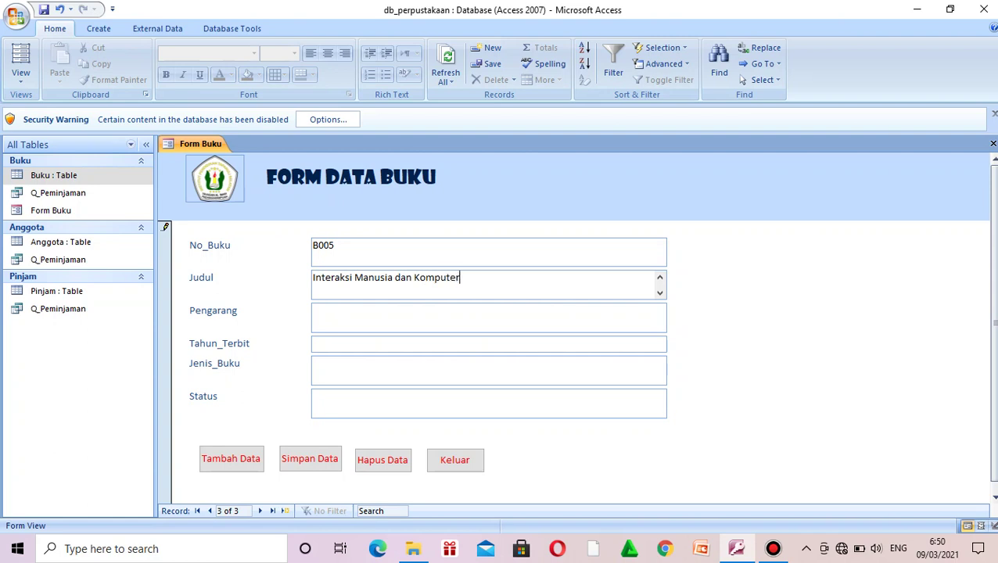
Step: Fill in the author's name, Tahun_Terbit 2015, Jenis_Buku Komputer and Status Tersedia
key(Tab)
key(Caps_Lock)
text(E)
key(Caps_Lock)
text(r)
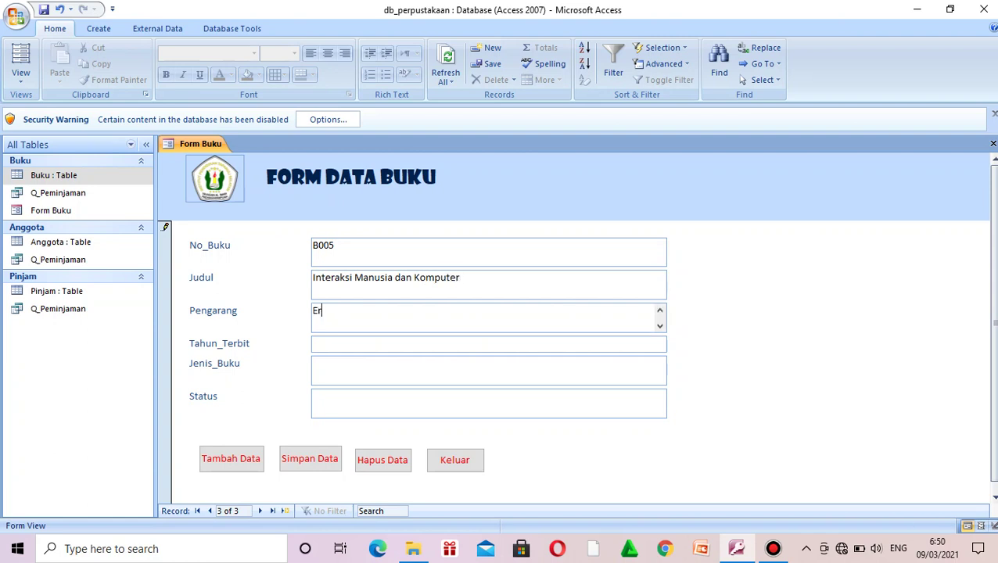
text(mawita)
key(Tab)
text(2015)
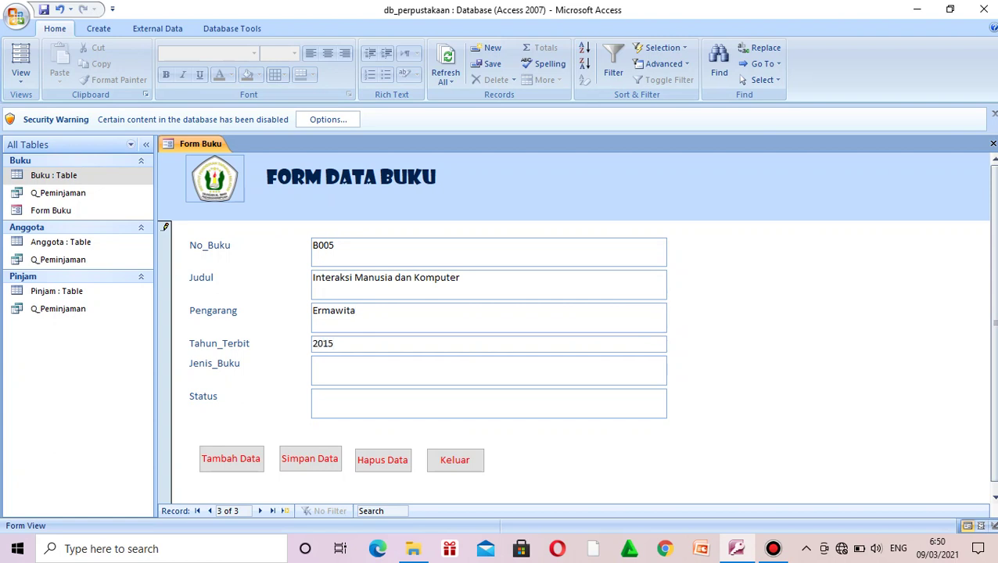
key(Tab)
text(Komputer)
key(Tab)
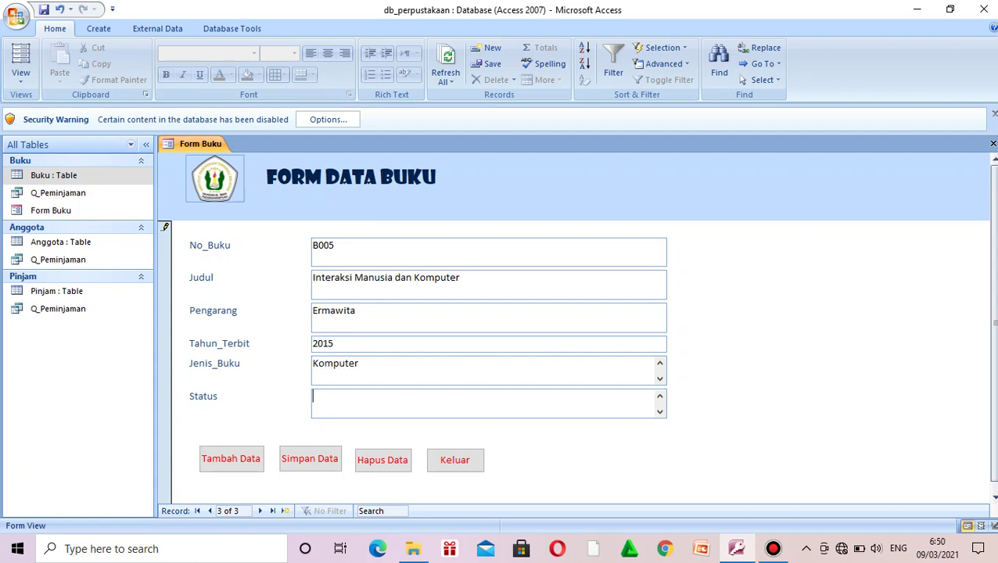
key(Caps_Lock)
text(Tersedi)
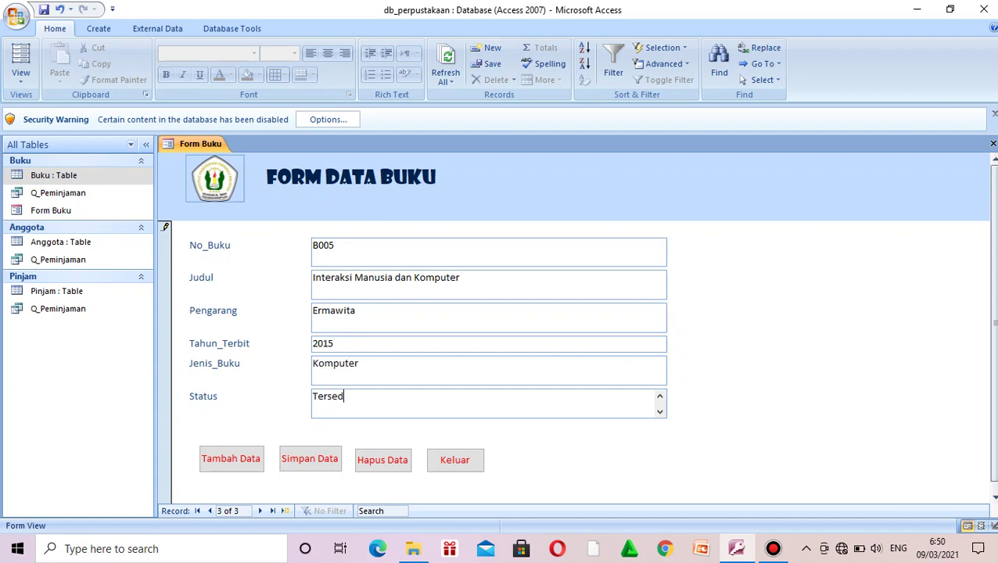
text(a)
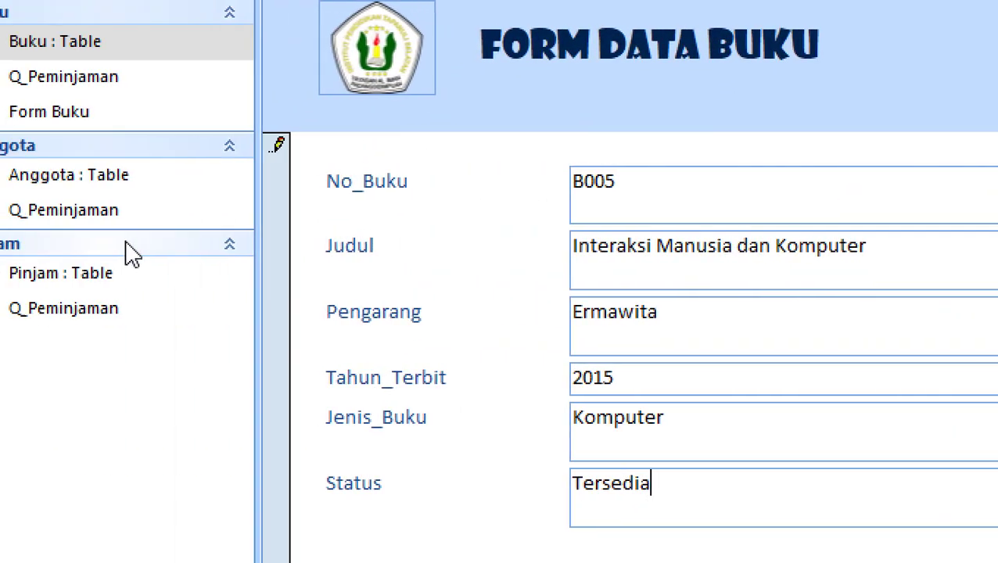
Step: Highlight the B005 code in the No_Buku field
drag(675, 183, 586, 179)
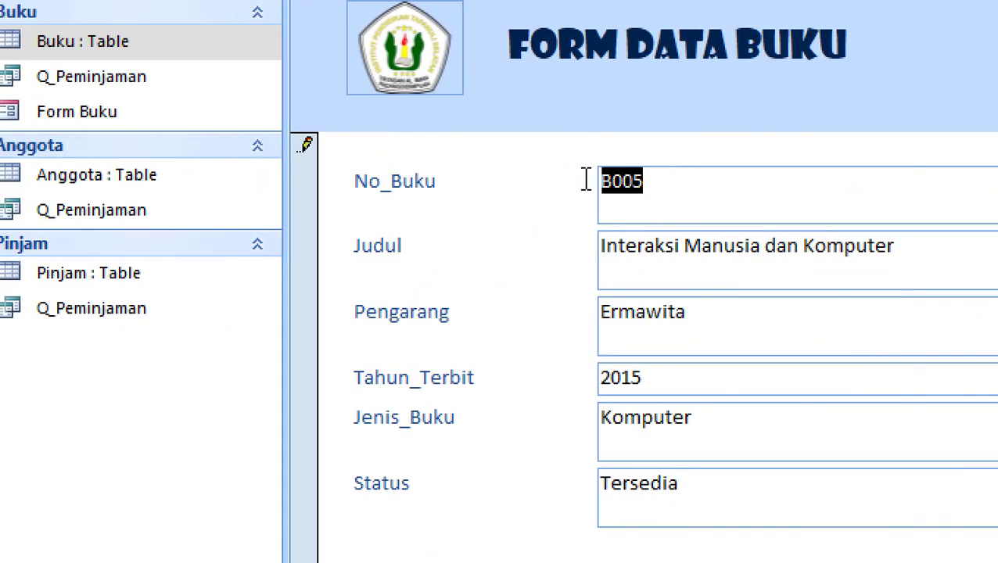
click(731, 175)
drag(730, 175, 564, 182)
click(716, 183)
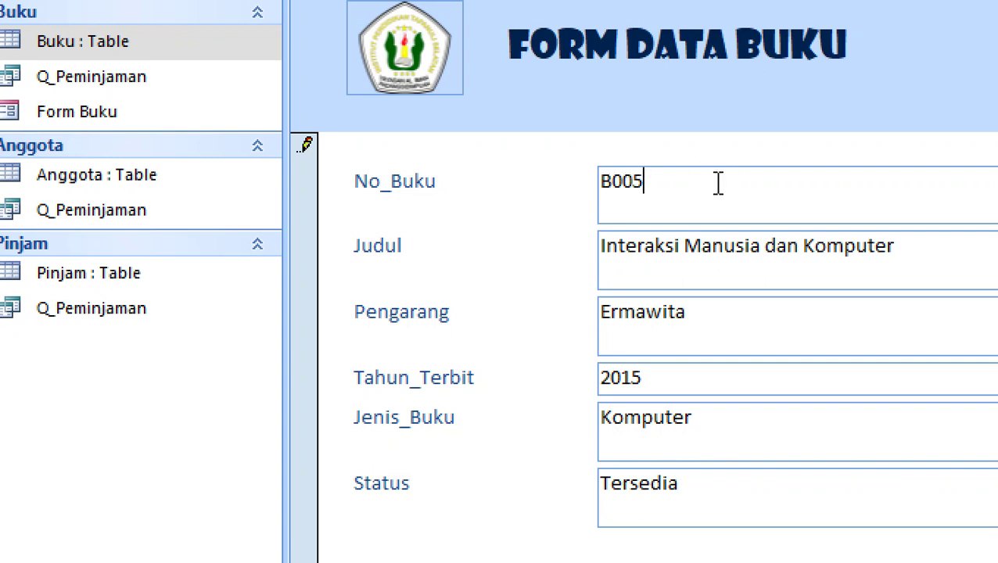
drag(722, 183, 682, 181)
drag(683, 181, 575, 184)
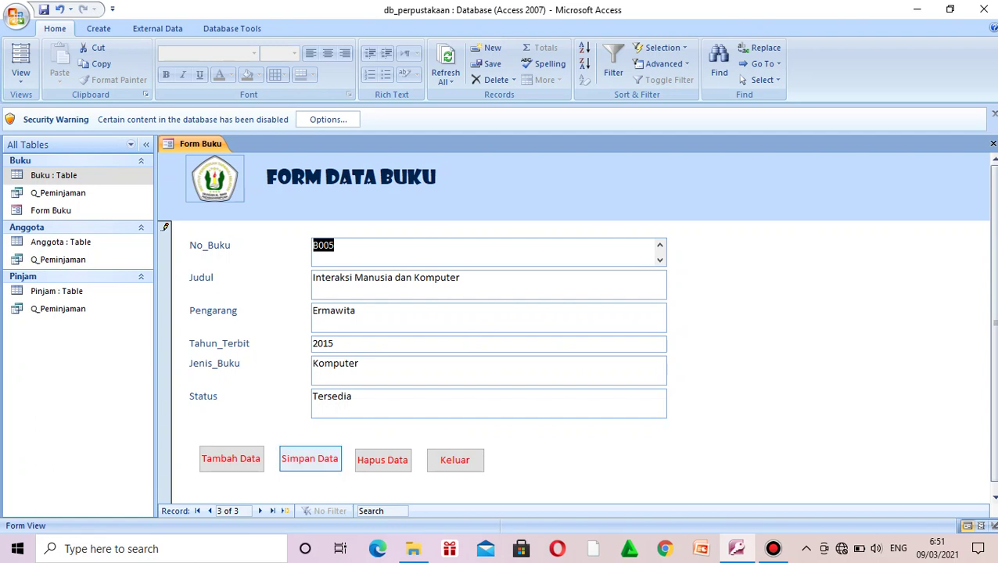
Step: Save record B005 with the Simpan Data button, making it record 3 of 3
click(309, 459)
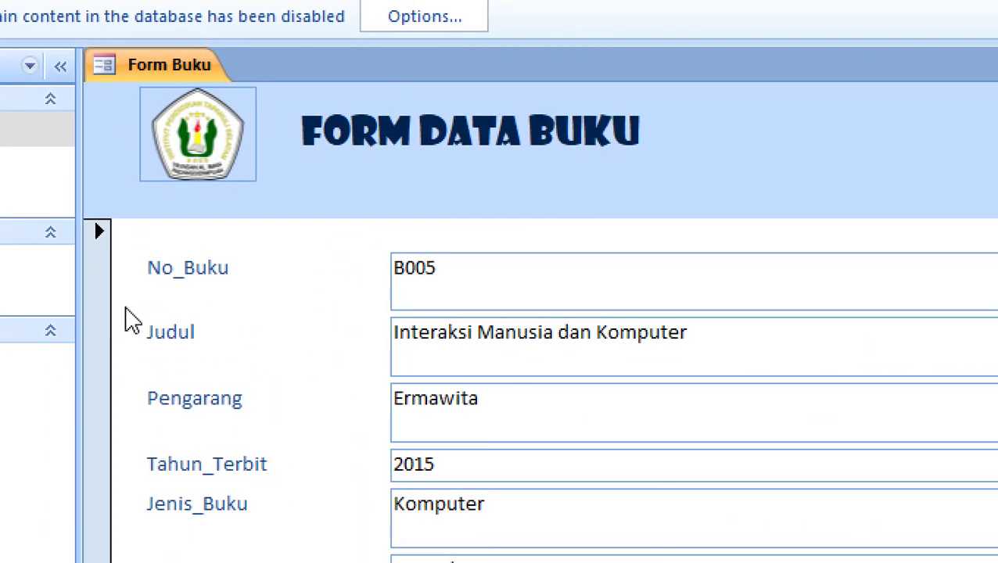
scroll(414, 326, down, 1)
scroll(422, 336, up, 1)
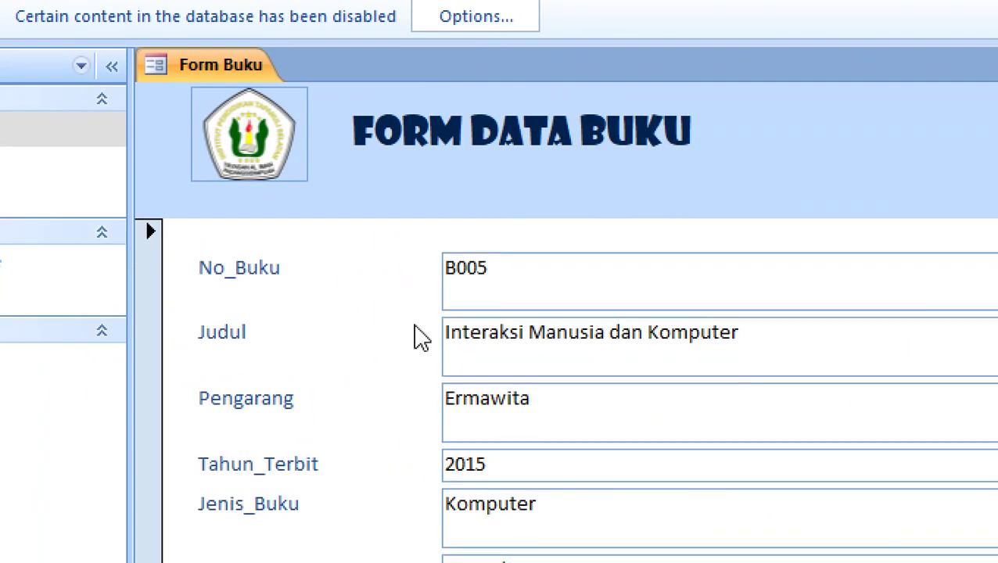
scroll(418, 334, down, 1)
scroll(403, 339, up, 1)
scroll(451, 386, down, 1)
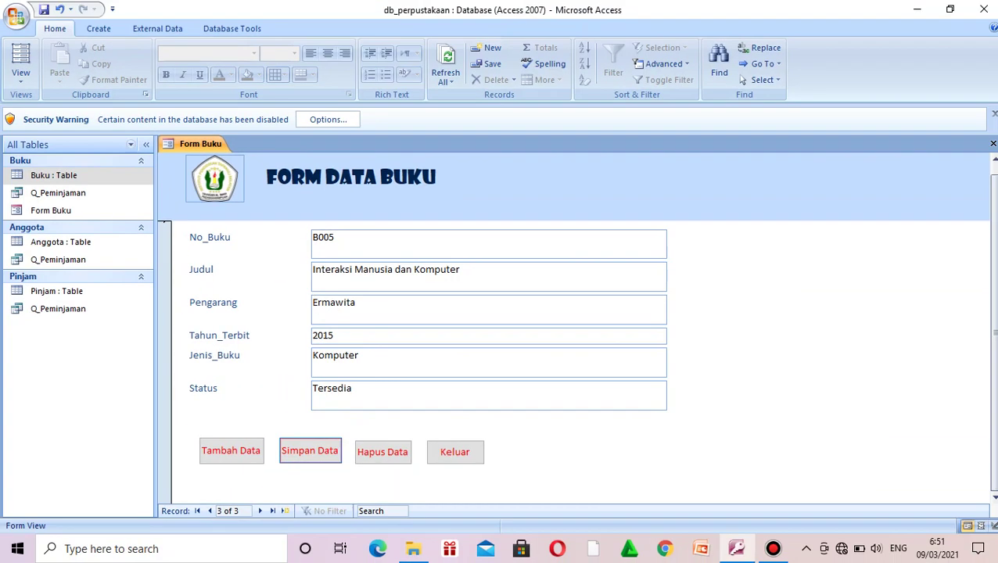
Step: Start a new book record b006 titled 'animasi' with its author and year 2017
click(230, 451)
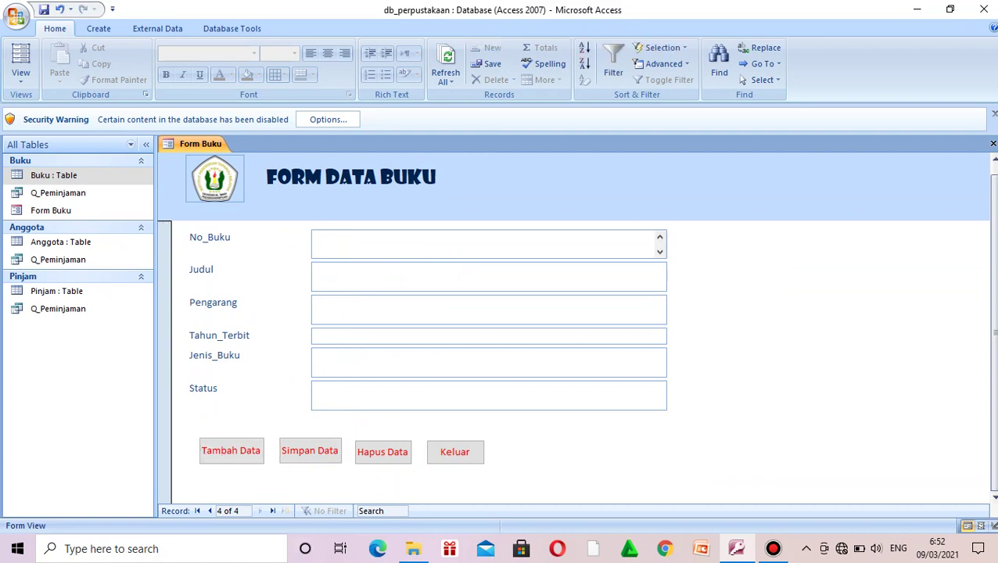
text(b006)
key(Tab)
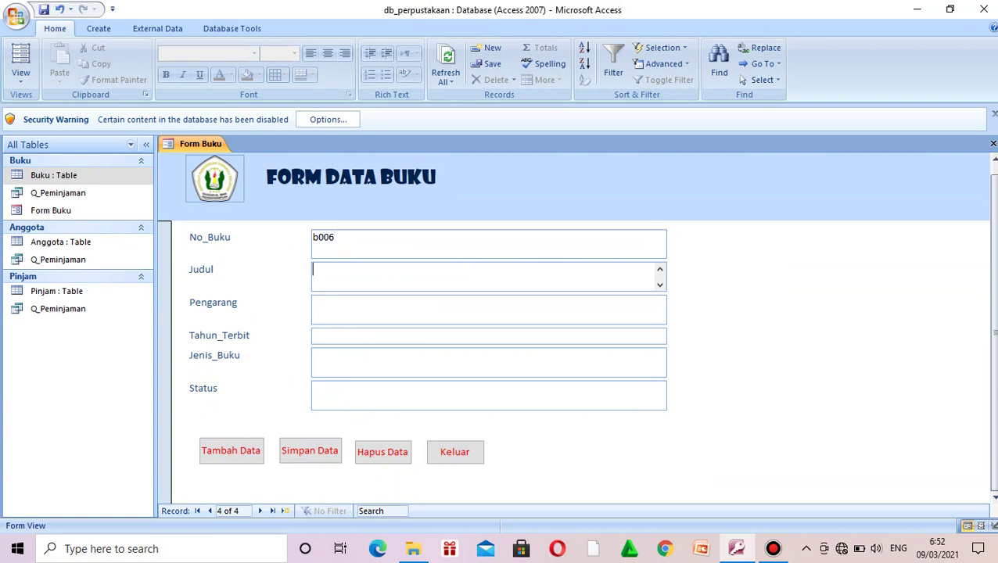
text(animasi)
key(Tab)
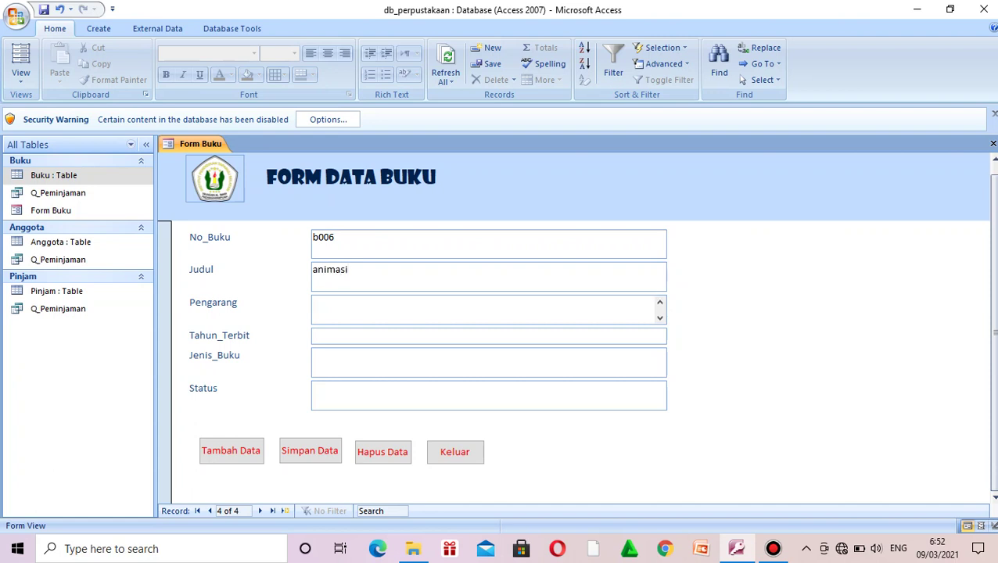
key(Tab)
text(2017)
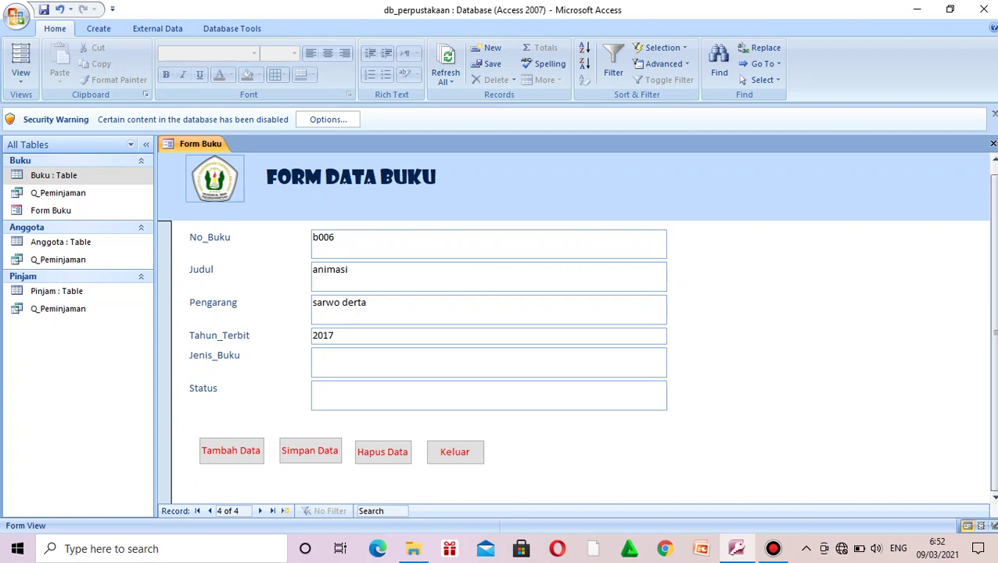
Step: Set Jenis_Buku to 'komputer' and Status to 'tersedia', then open the Buku table
key(Tab)
text(komputer)
key(Tab)
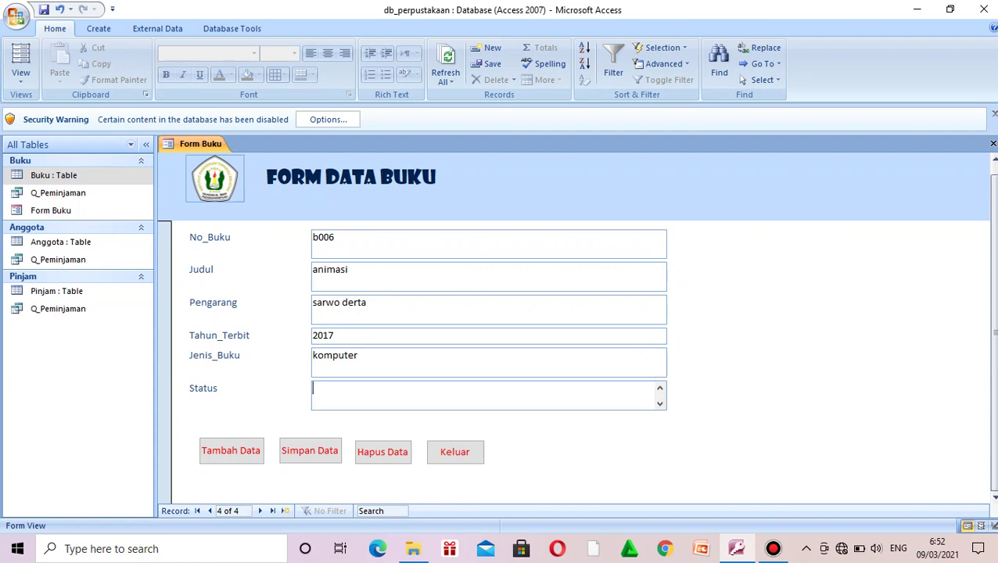
text(tersedia)
key(Tab)
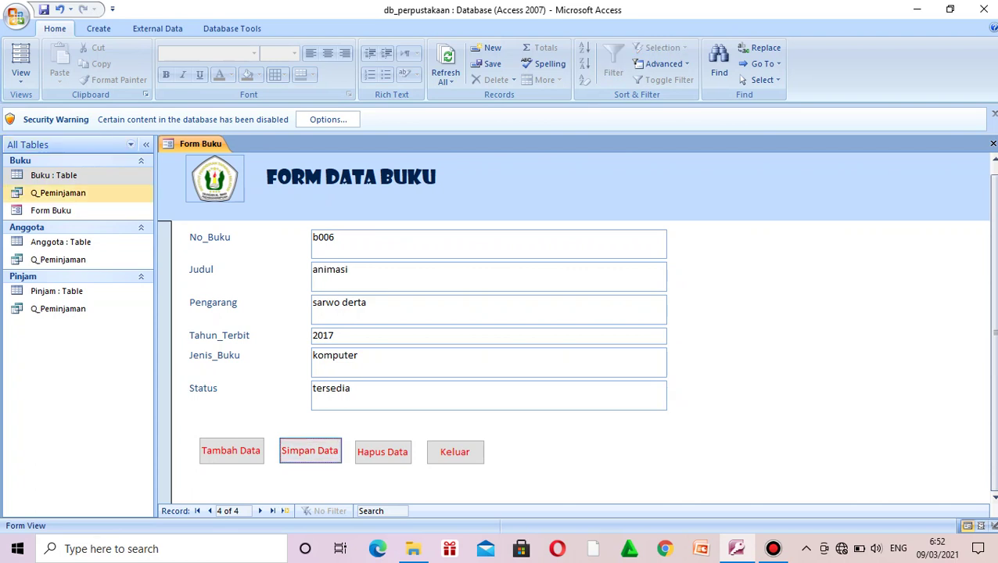
double_click(54, 176)
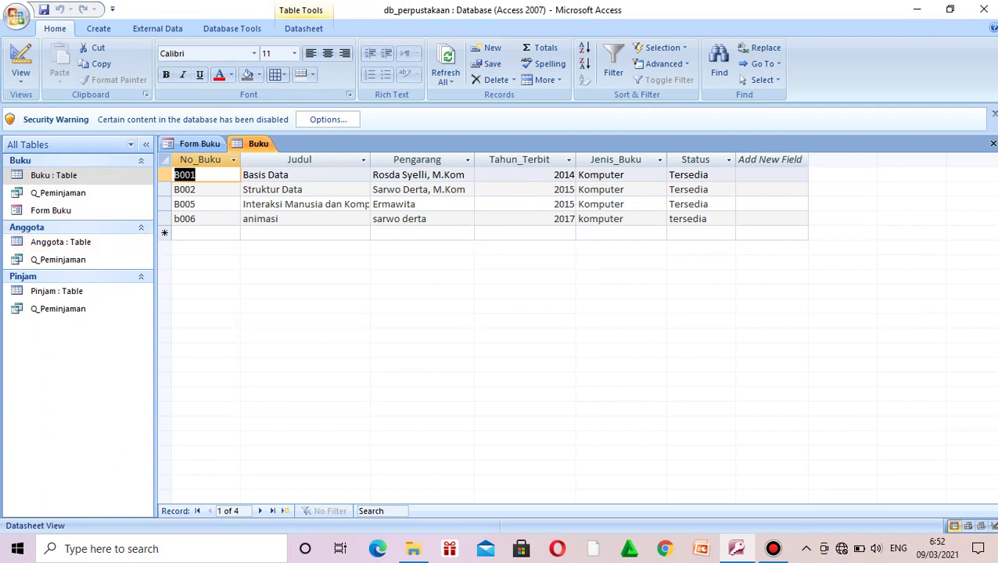
Step: Close the Buku table tab, leaving Form Buku open on record b006
right_click(258, 144)
click(283, 170)
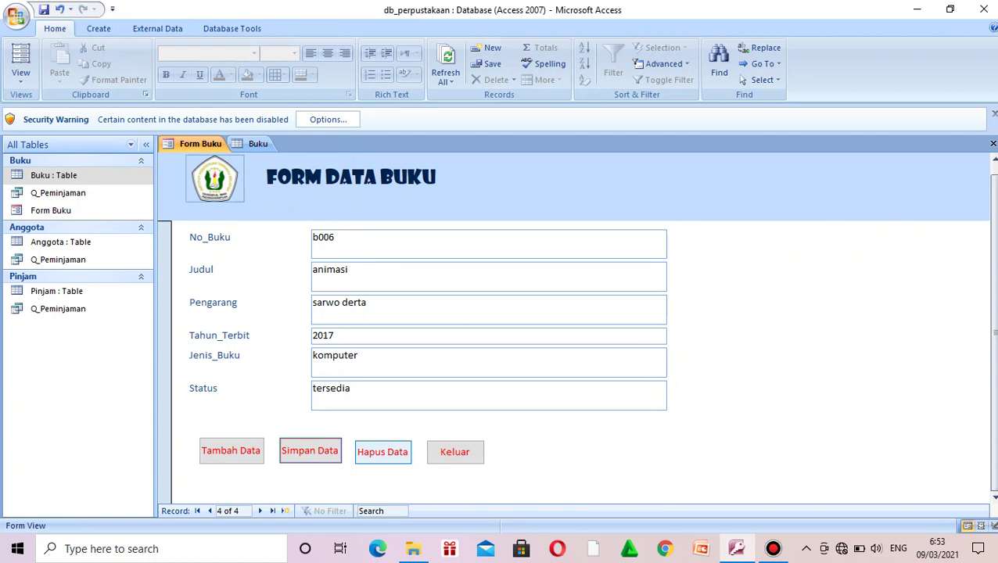
right_click(258, 144)
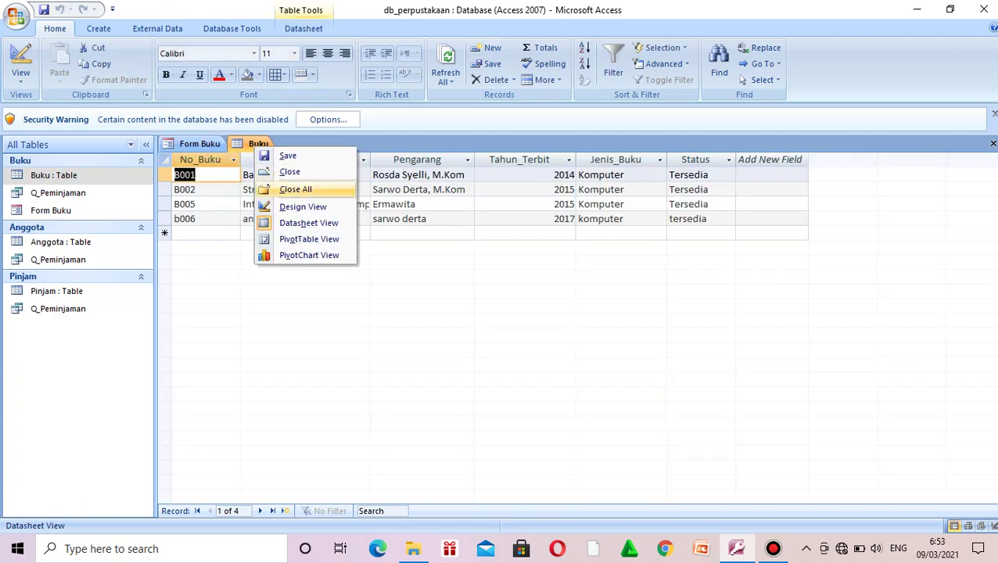
click(288, 172)
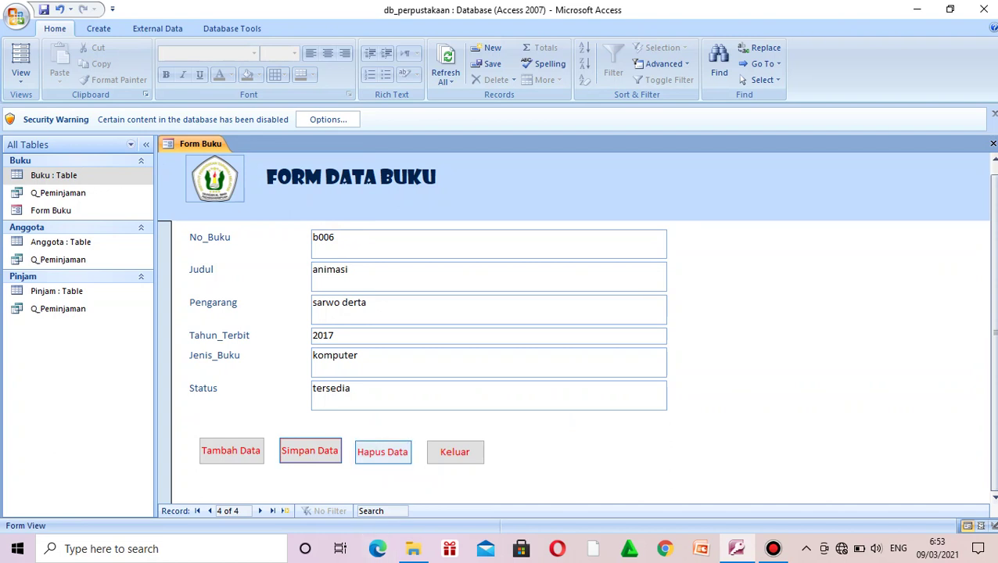
Step: Delete book b006 with Hapus Data and open the Buku table to verify
click(383, 452)
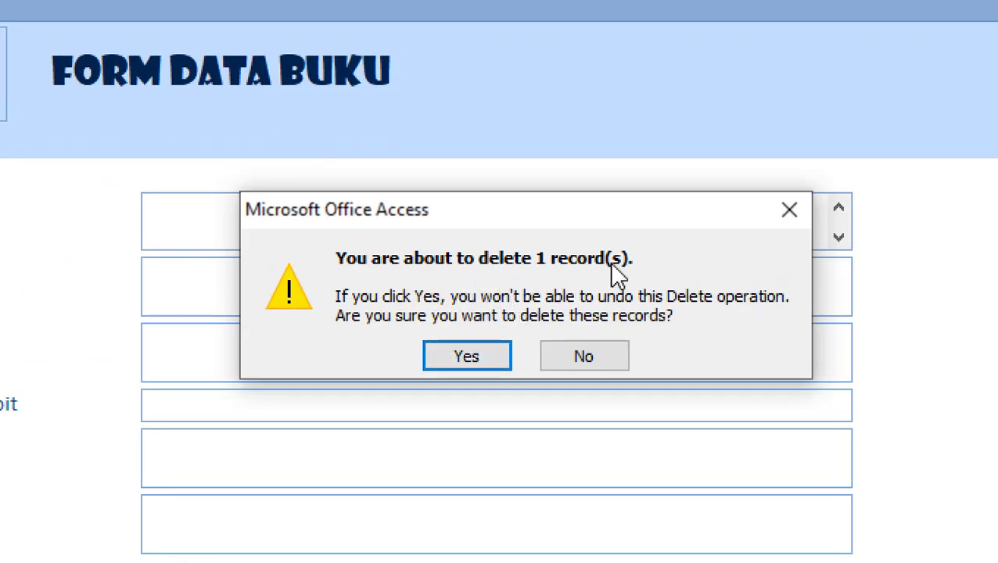
click(490, 359)
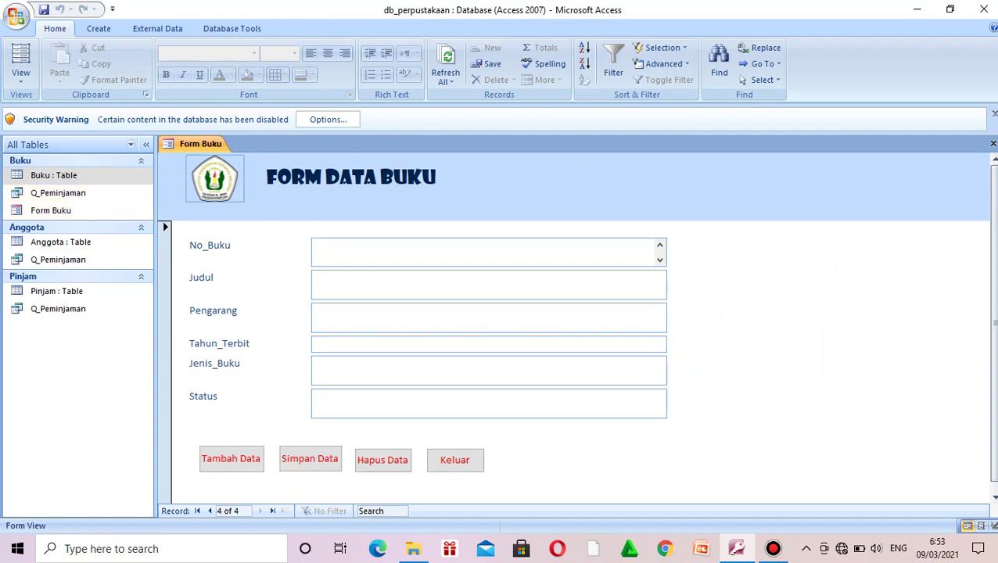
double_click(54, 175)
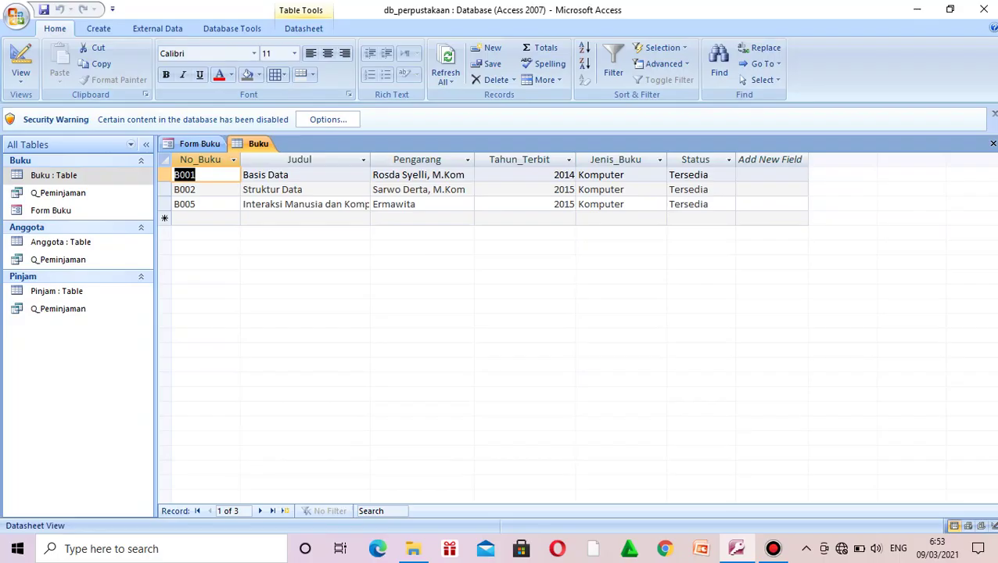
Step: Exit Form Buku with Keluar, accept the save prompt, and reopen it
click(200, 143)
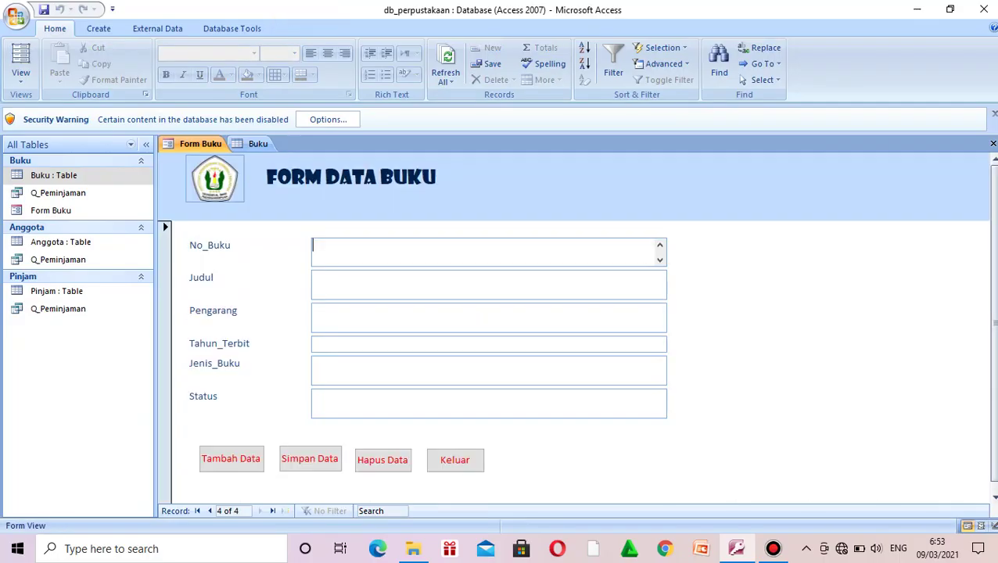
click(455, 460)
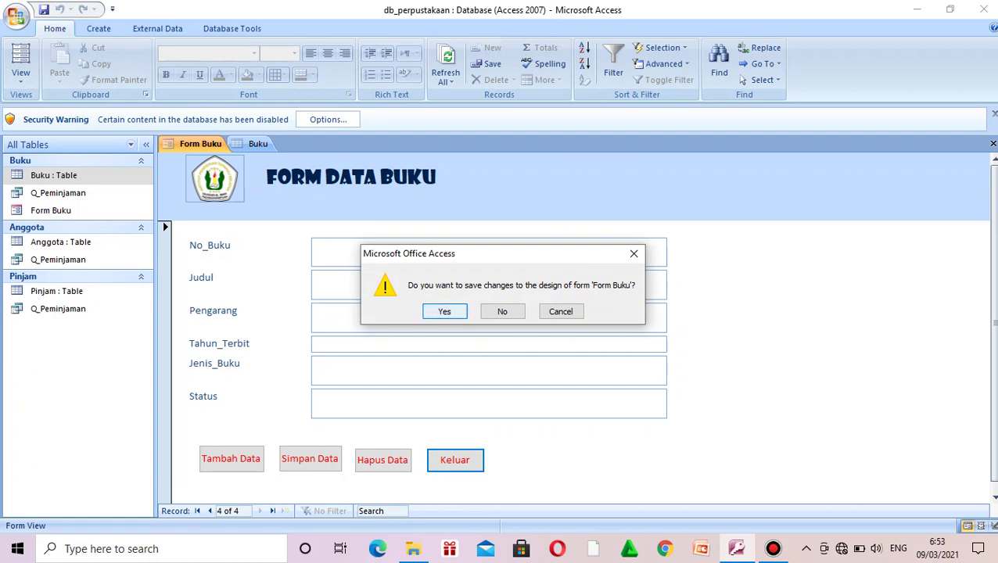
key(Return)
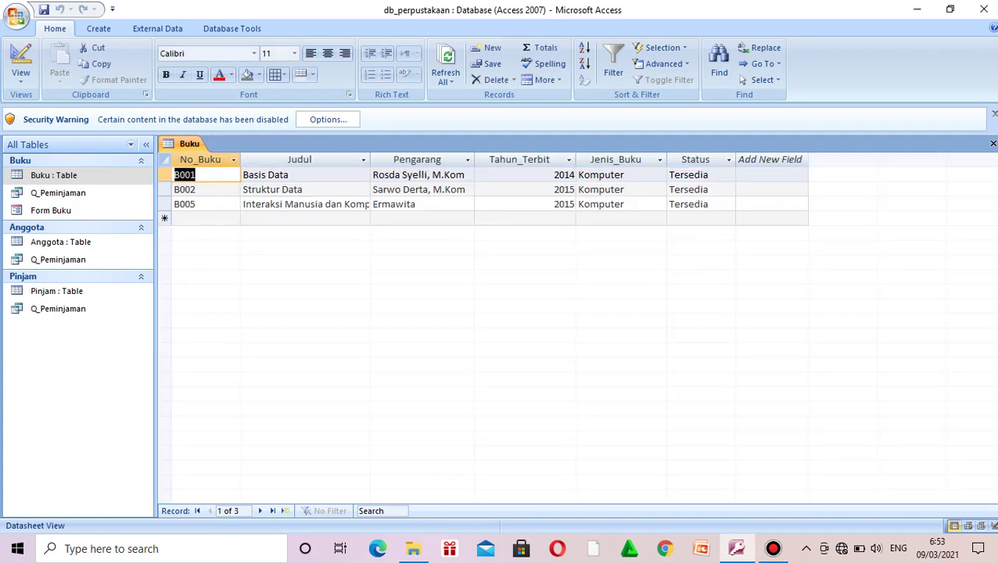
double_click(50, 210)
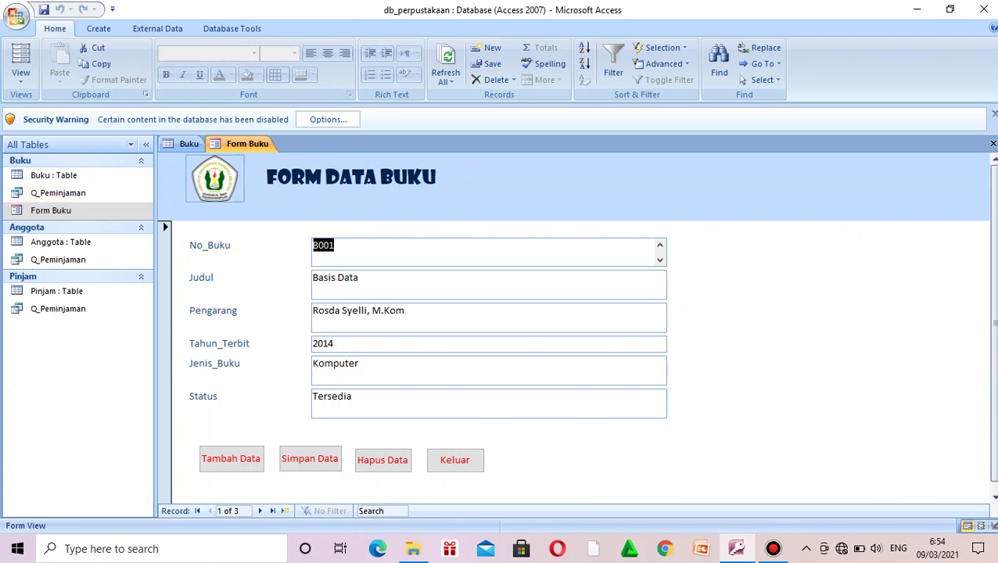
Step: Browse the Create and Home ribbon tabs, then open Form Buku's View list
click(98, 28)
click(55, 28)
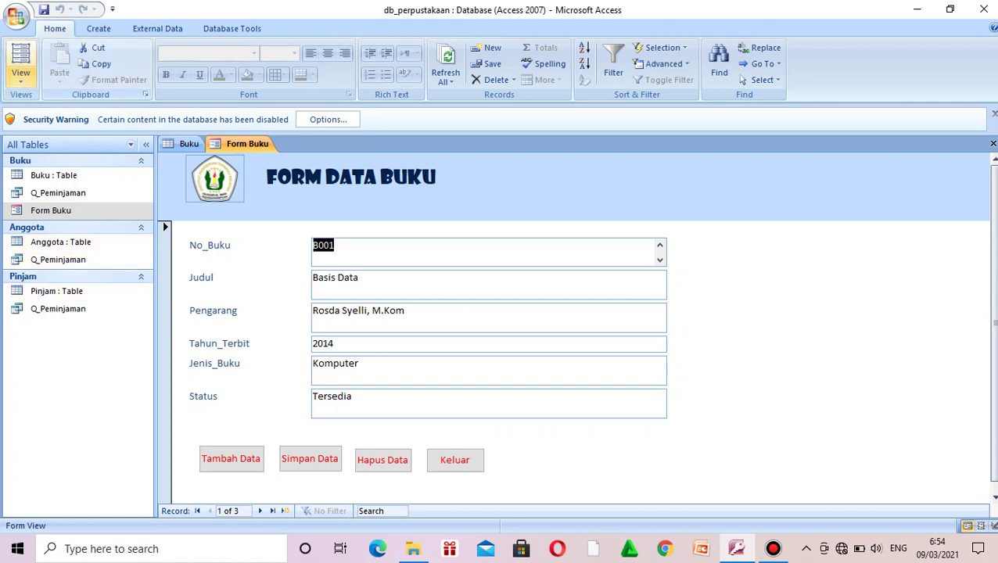
click(20, 75)
Step: In Design View, select the Tambah Data, Simpan Data, Hapus Data and Keluar buttons
click(62, 170)
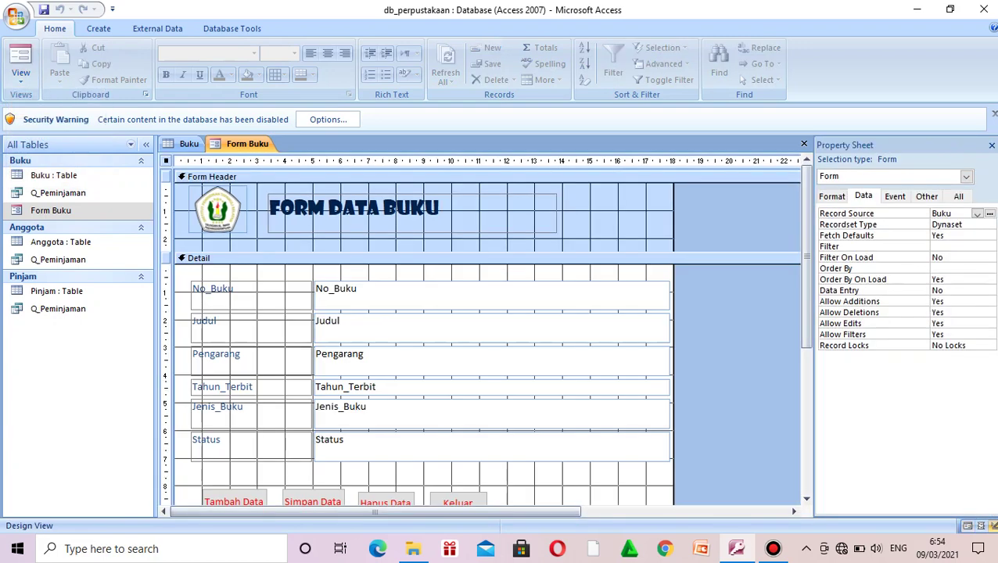
scroll(486, 335, down, 1)
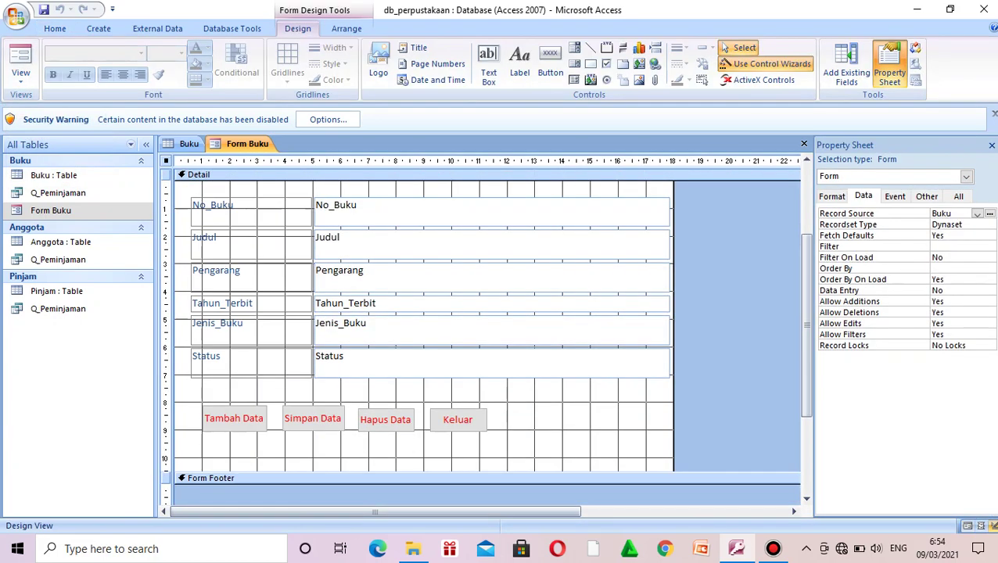
click(313, 418)
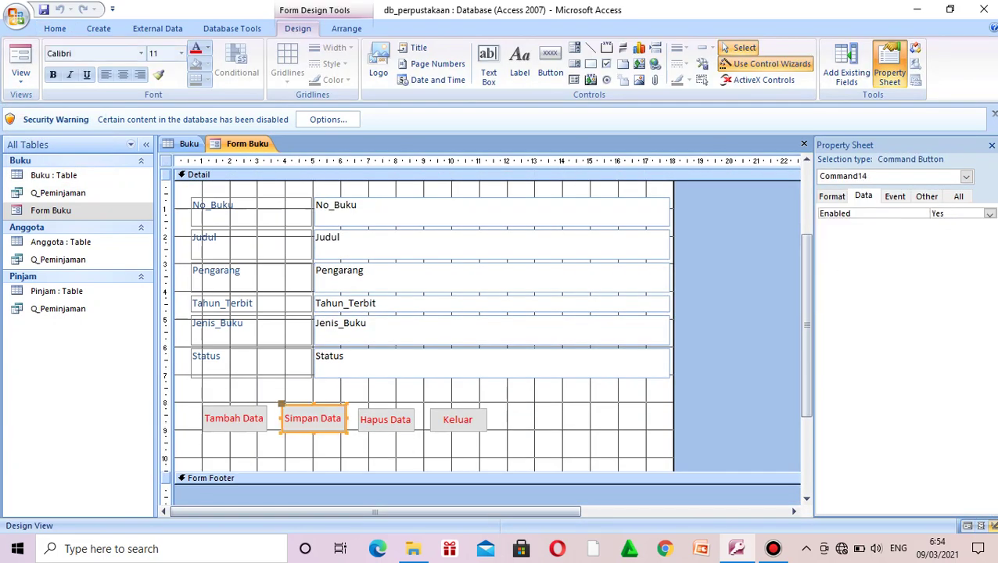
click(234, 419)
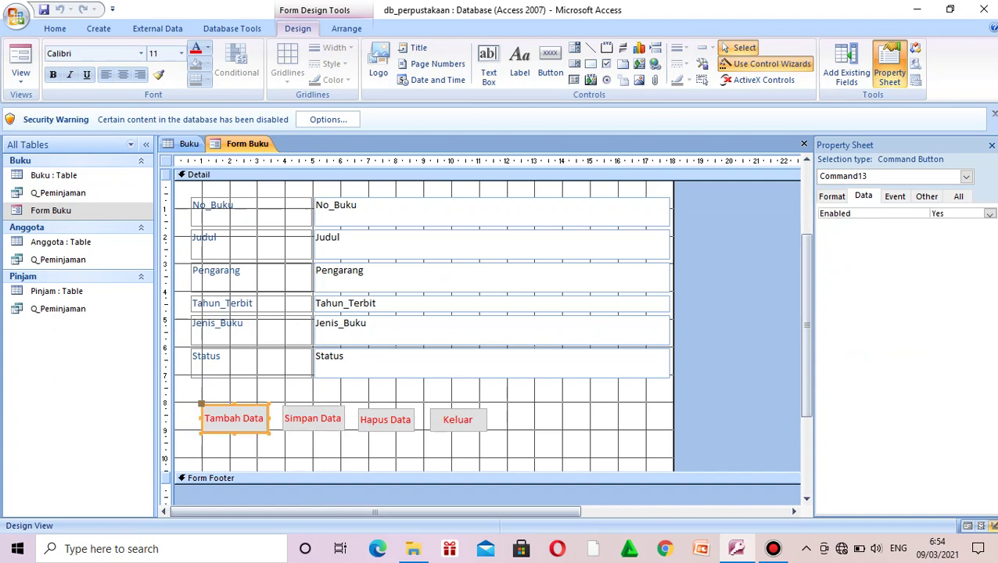
shift+click(313, 418)
shift+click(385, 419)
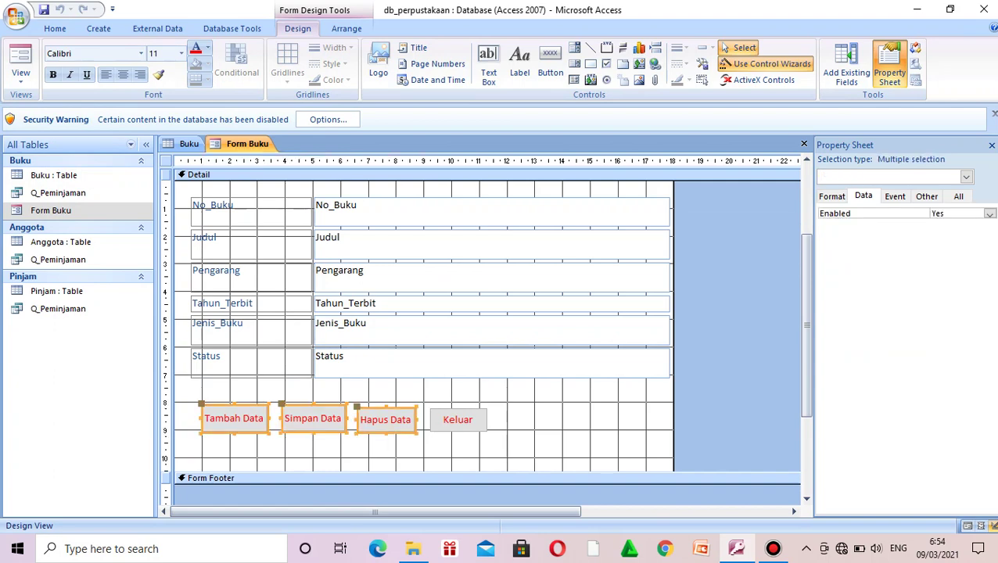
shift+click(458, 420)
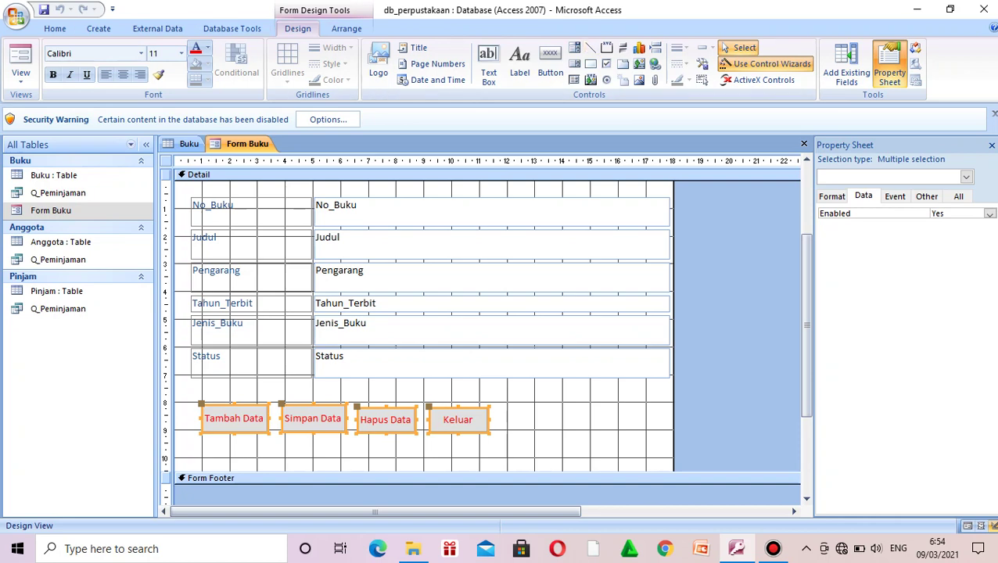
Step: Apply Berlin Sans FB Demi at size 12 to the four selected buttons
click(141, 54)
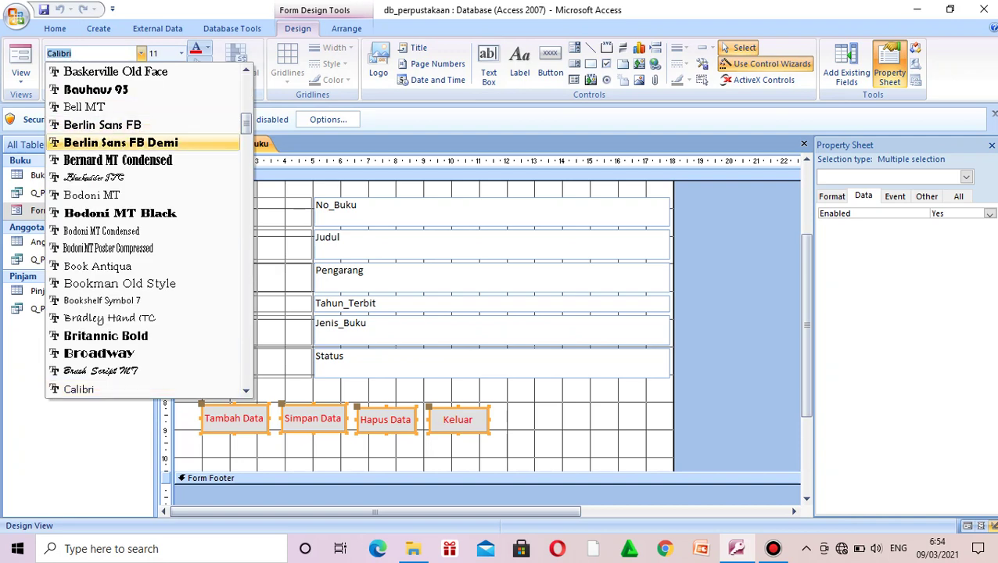
click(117, 142)
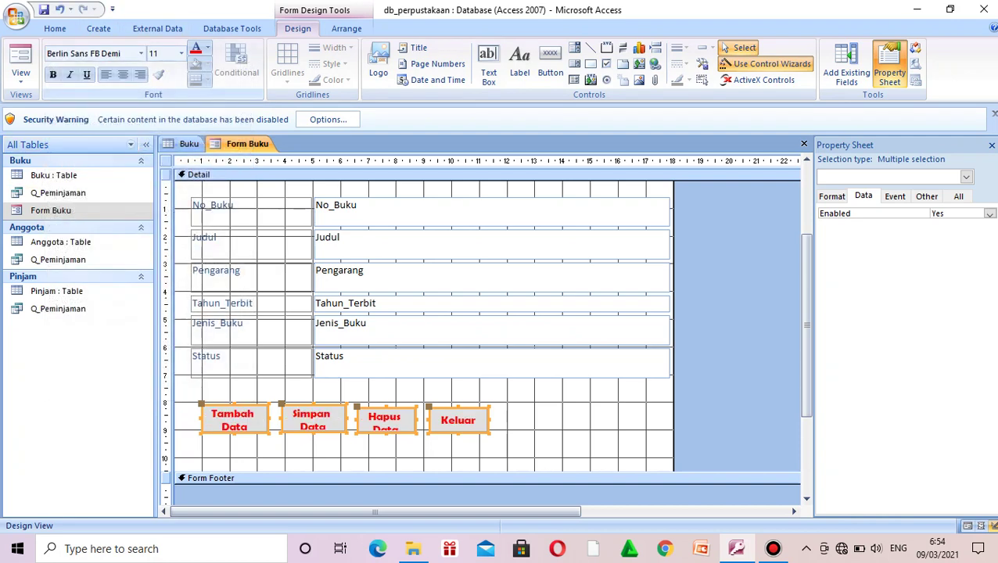
click(181, 53)
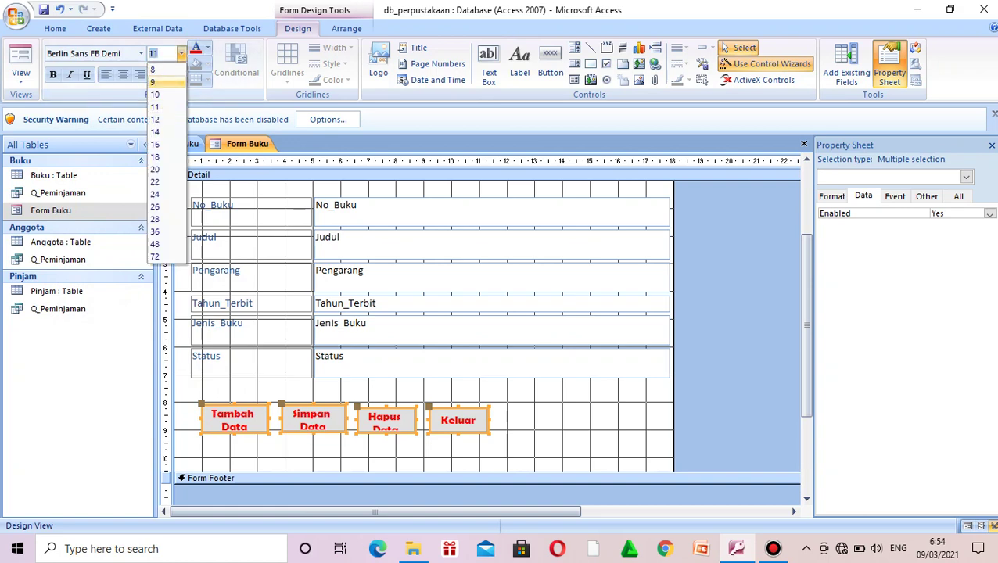
click(165, 120)
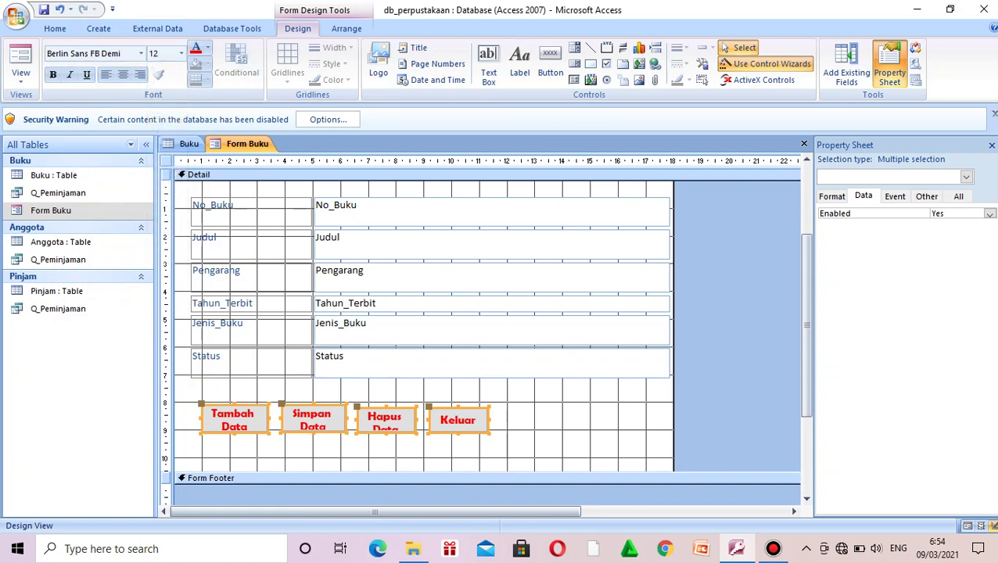
click(199, 174)
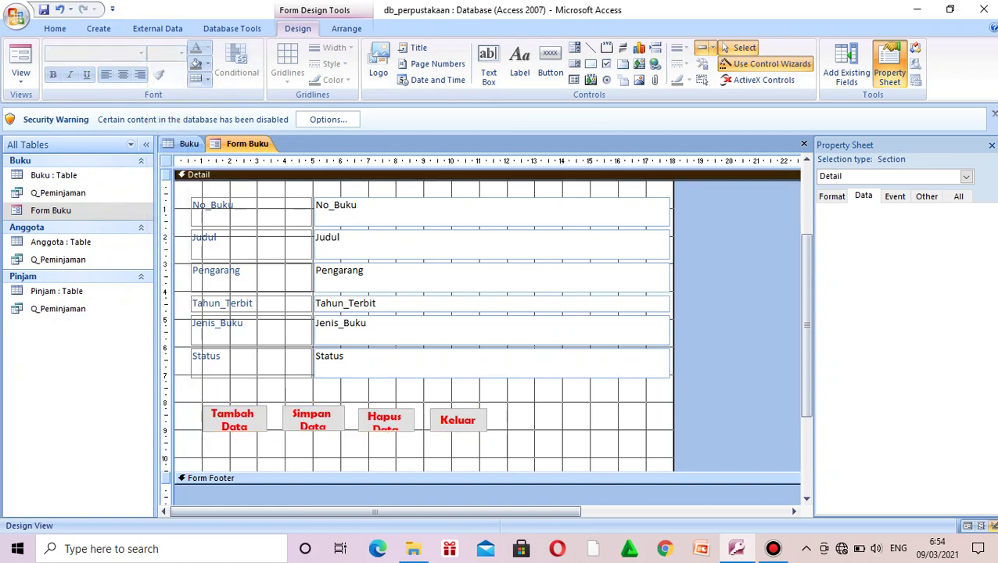
Step: Widen the Keluar and Hapus Data buttons and shift them right so captions fit
click(458, 420)
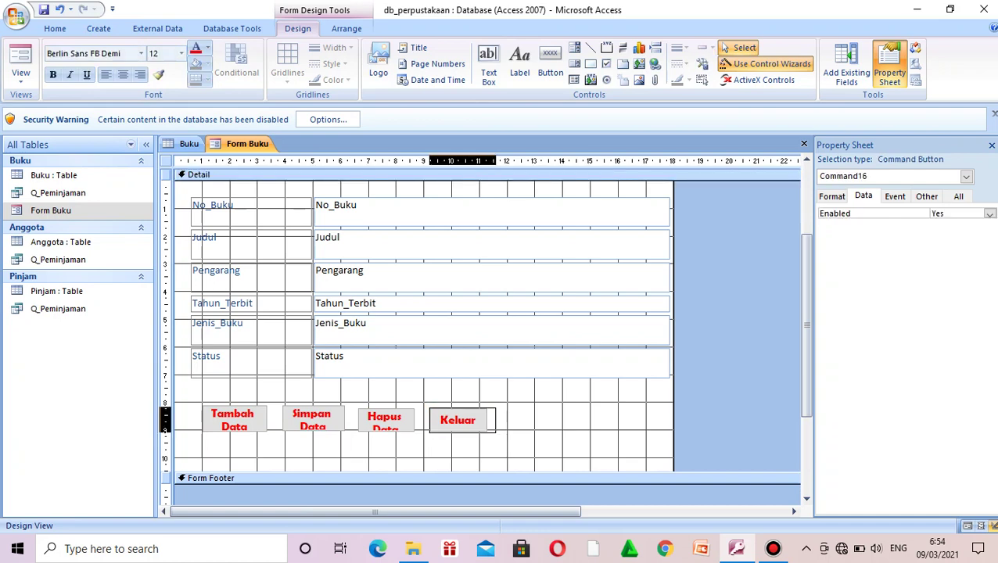
drag(495, 420, 500, 420)
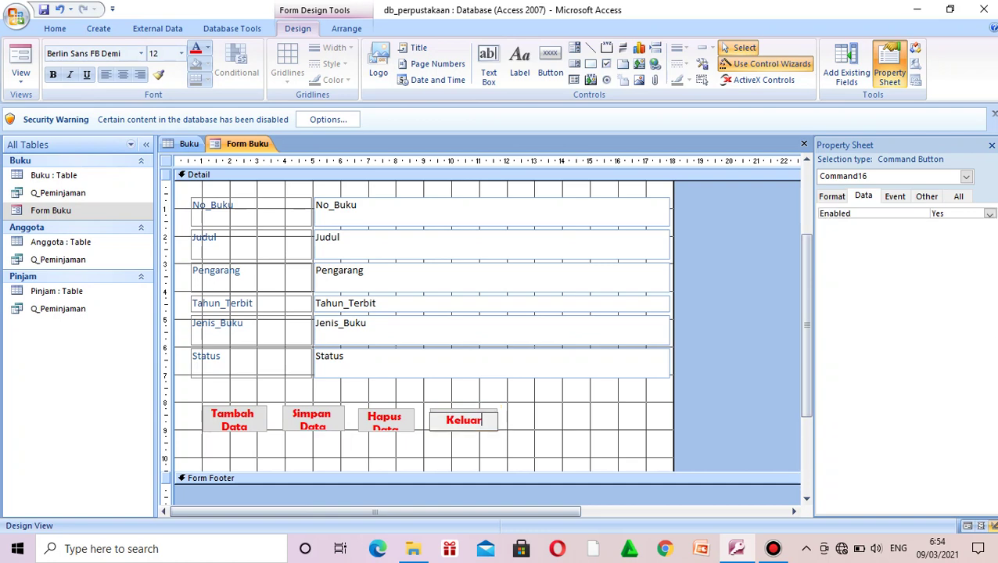
drag(465, 421, 483, 421)
click(386, 421)
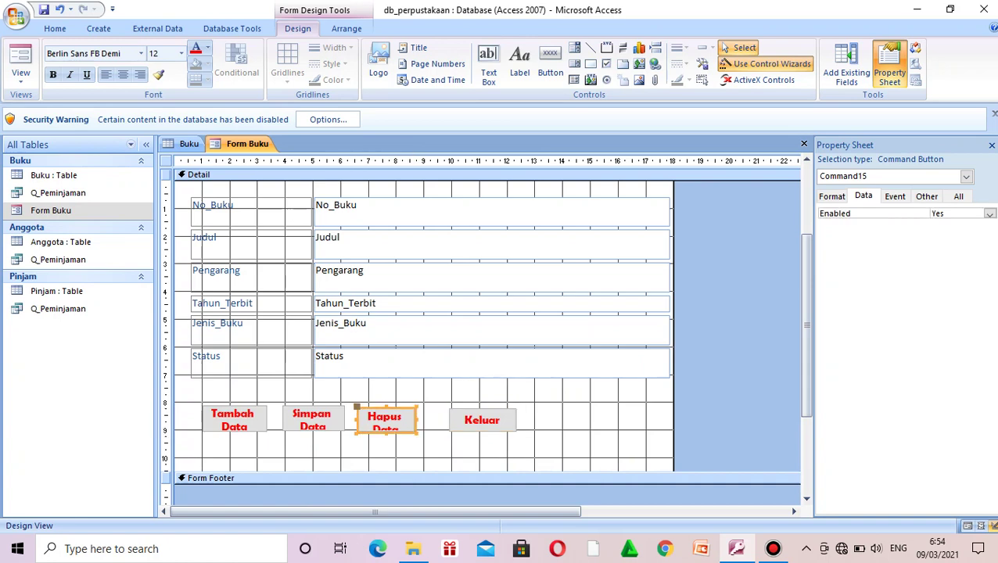
click(385, 421)
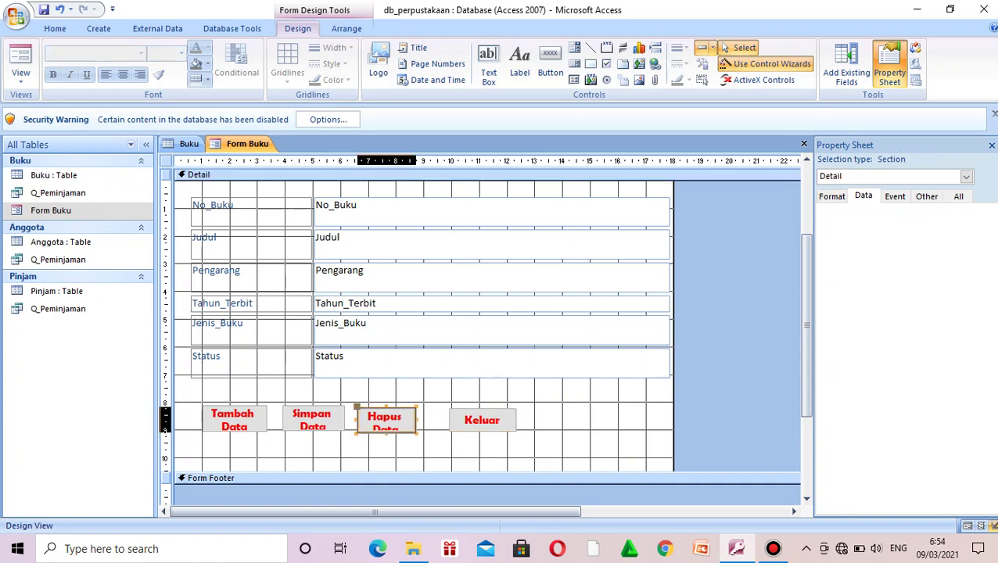
drag(417, 420, 441, 420)
key(Right)
key(Right)
key(Right)
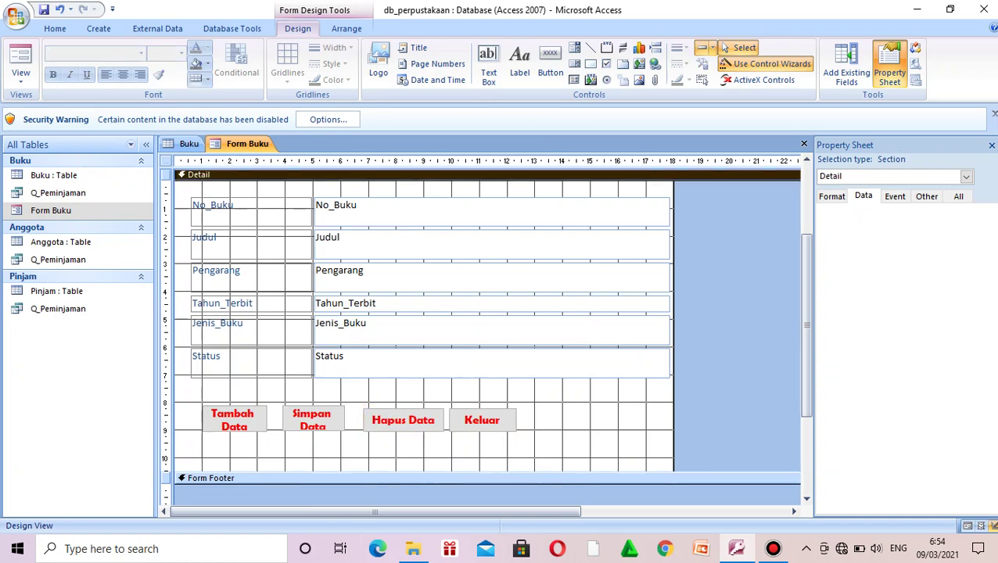
click(482, 420)
key(Right)
key(Right)
key(Right)
key(Right)
key(Right)
key(Right)
key(Right)
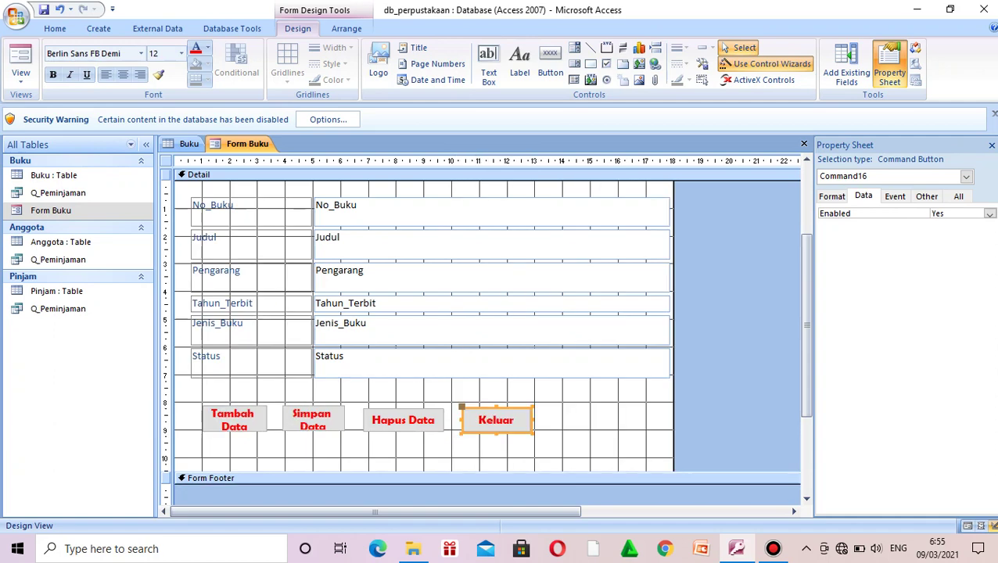
Step: Nudge Hapus Data right and widen the Simpan Data button slightly
click(402, 420)
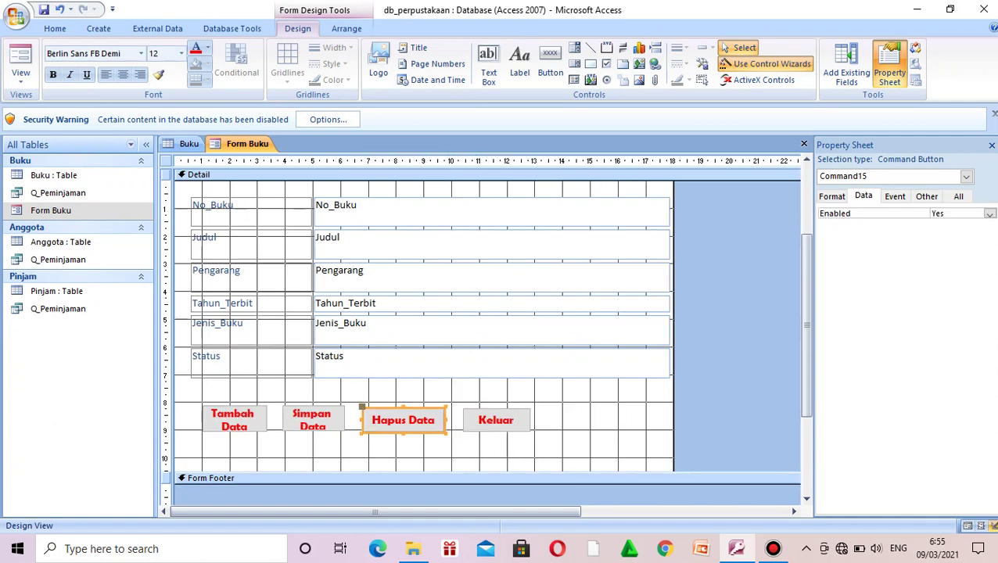
key(Right)
key(Right)
key(Right)
key(Right)
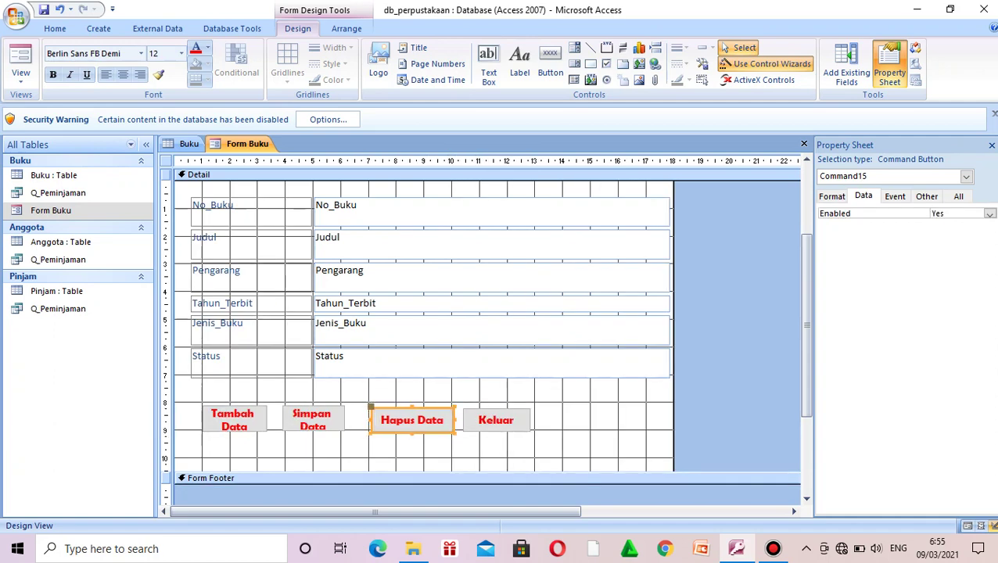
click(312, 420)
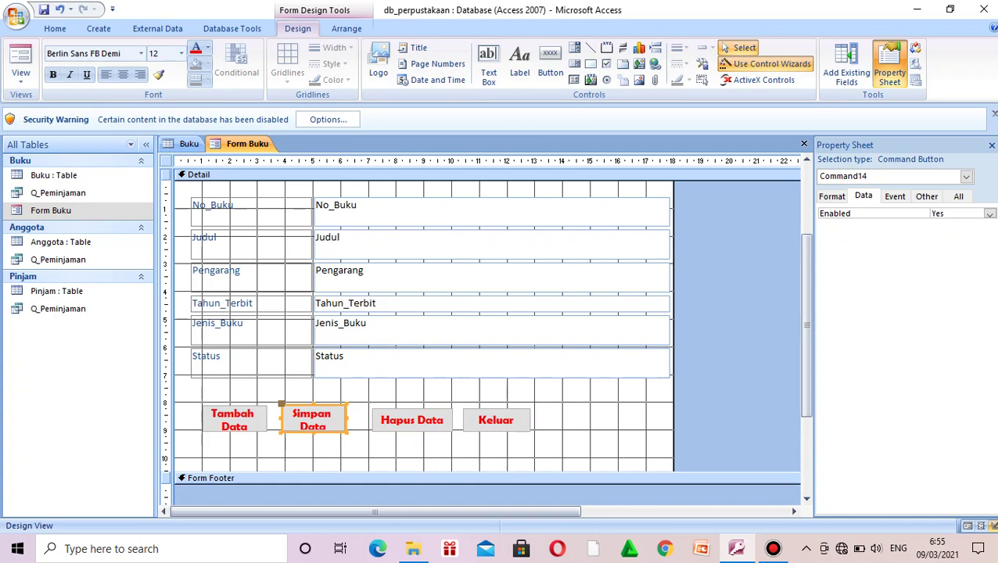
key(shift+Right)
key(shift+Right)
key(shift+Right)
key(shift+Right)
key(shift+Right)
key(shift+Right)
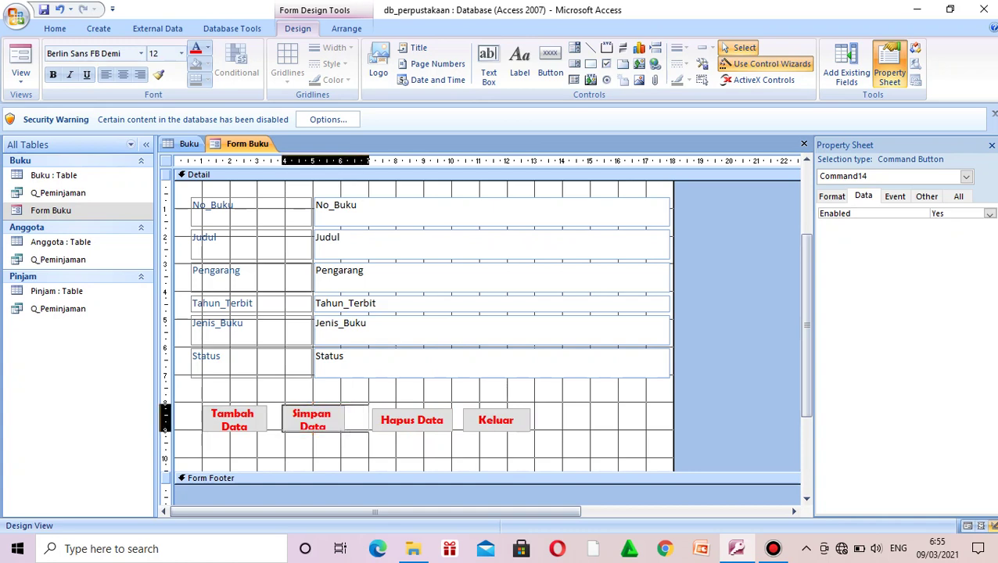
key(Left)
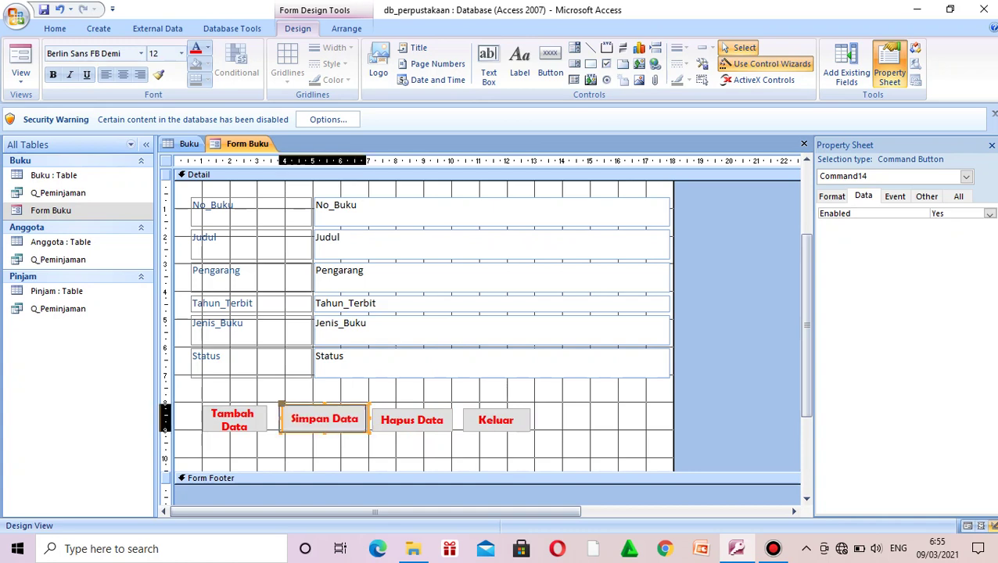
click(355, 453)
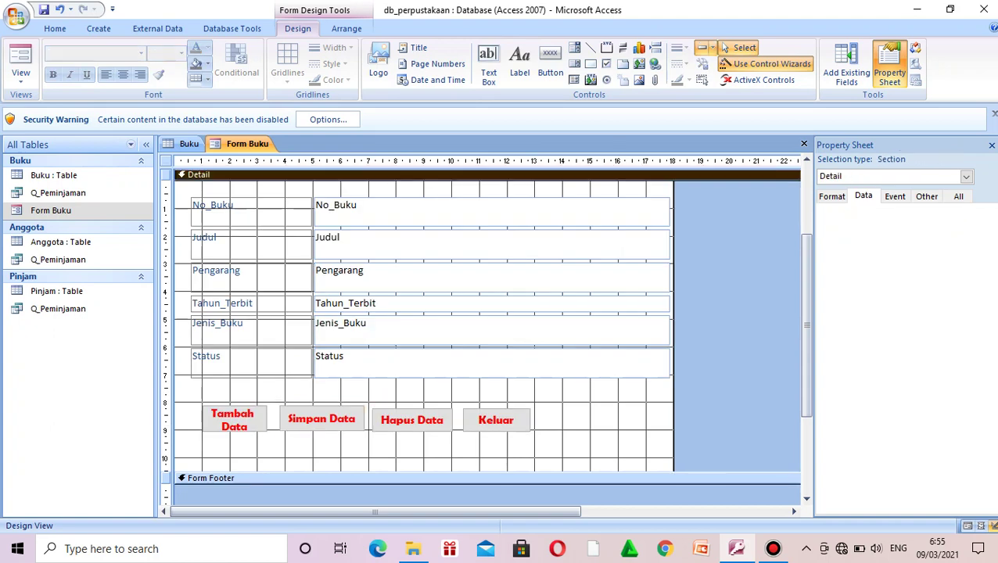
click(322, 419)
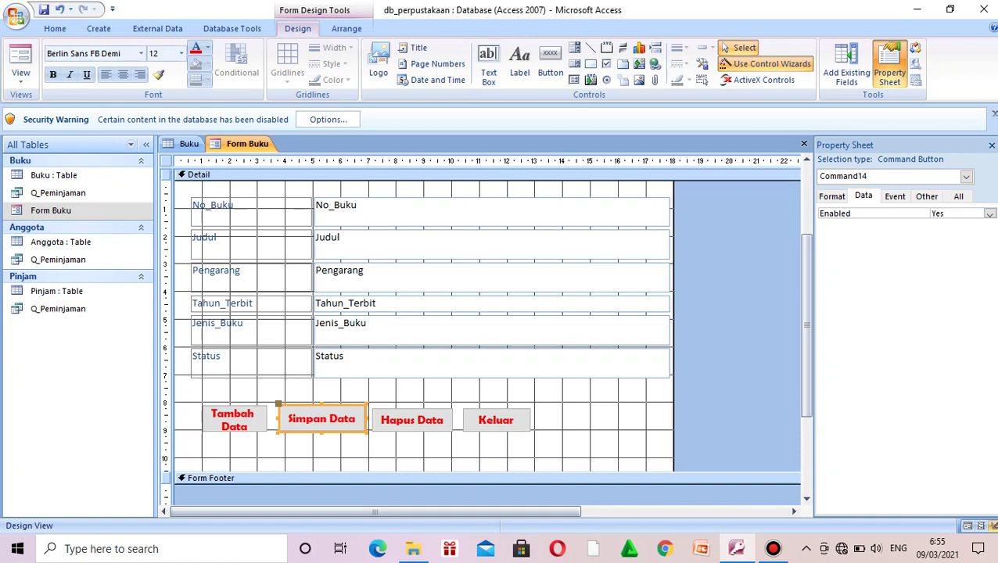
Step: Widen Tambah Data leftward so its caption fits on one line
key(Down)
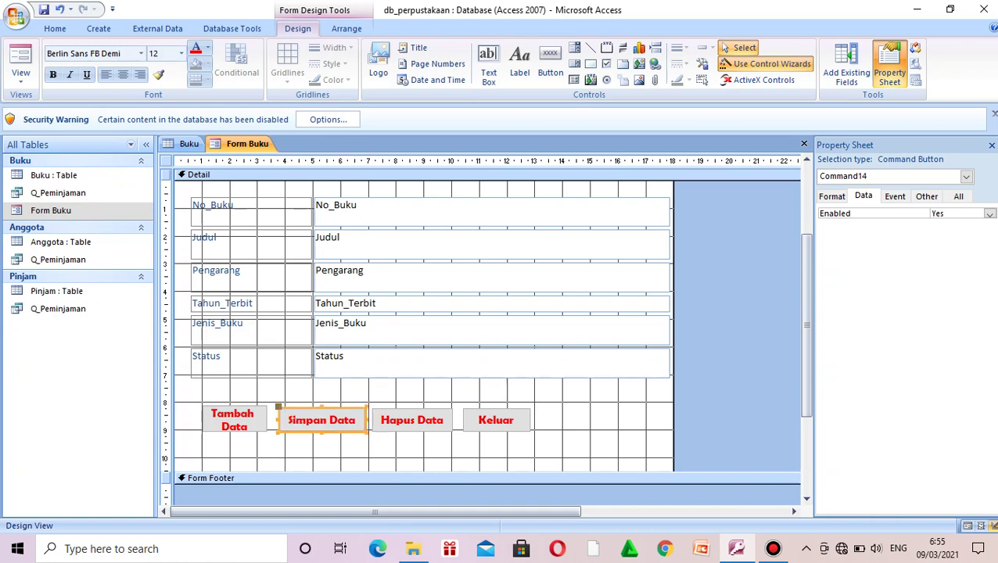
click(234, 420)
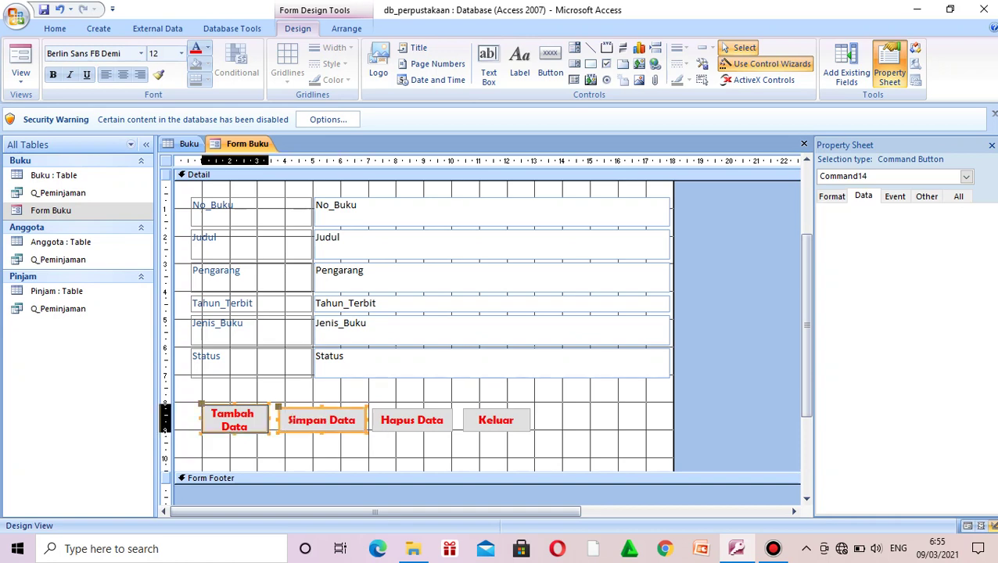
drag(201, 419, 181, 418)
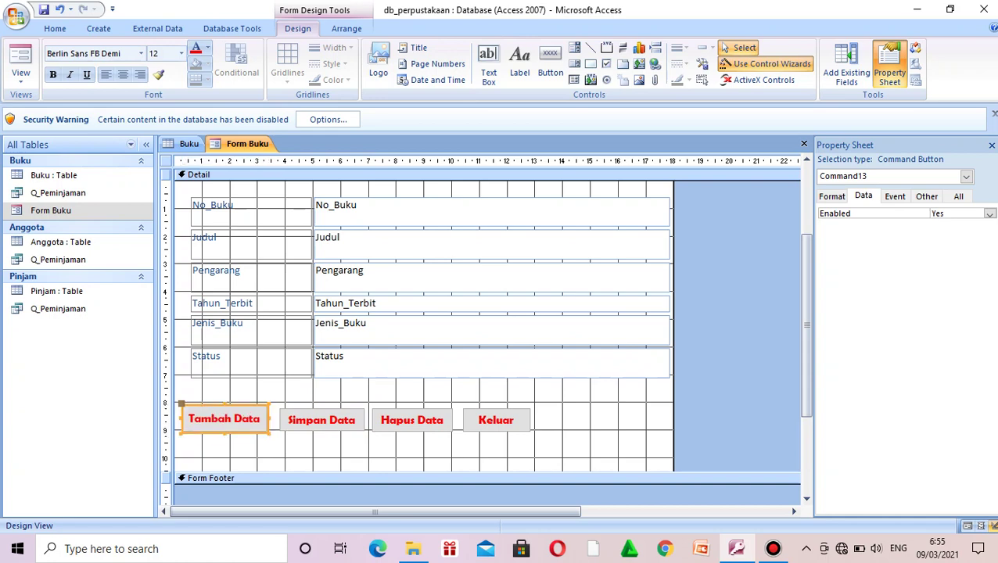
key(Down)
key(Down)
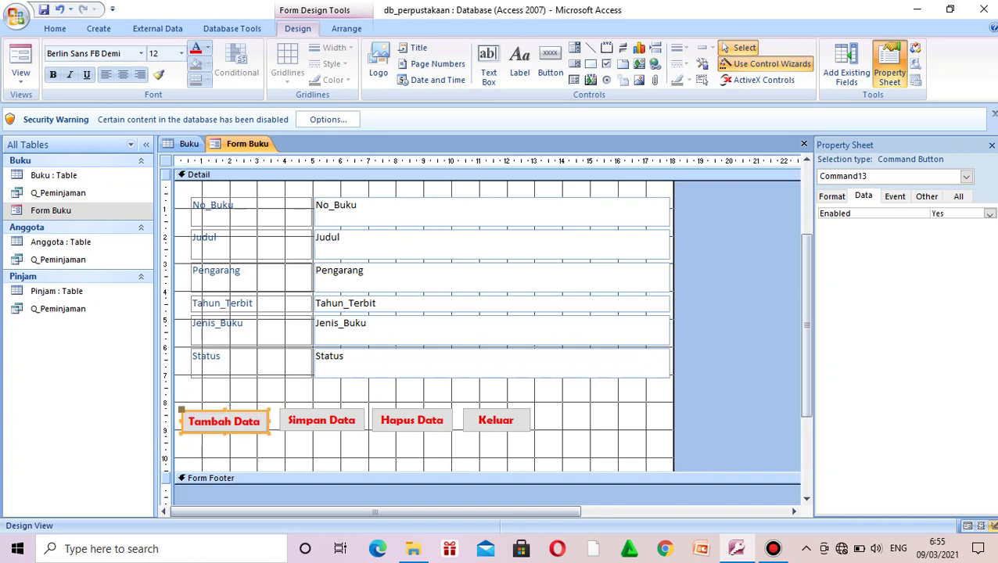
key(Up)
click(241, 447)
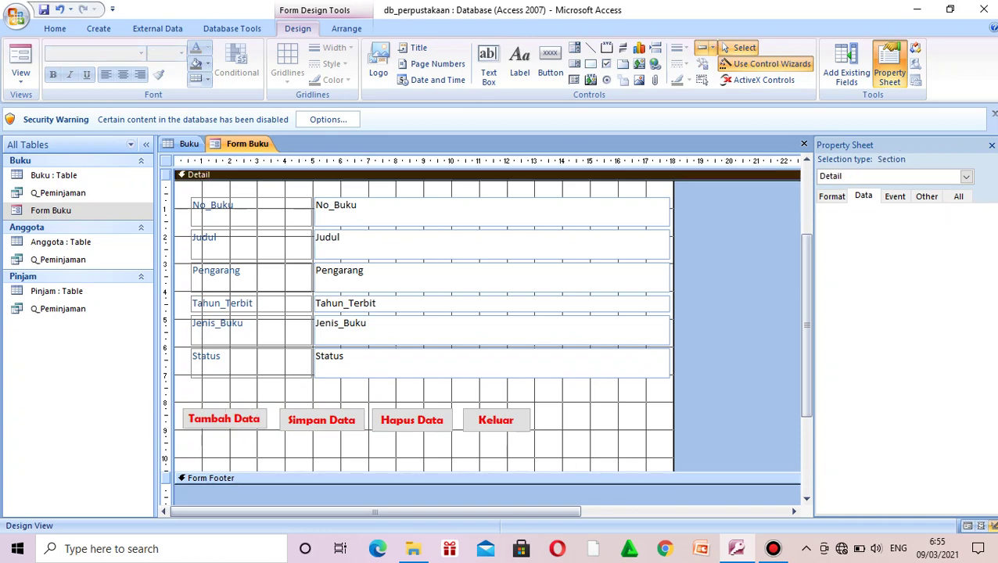
Step: Nudge Tambah Data up, down and right into line with the other buttons
click(225, 420)
key(Down)
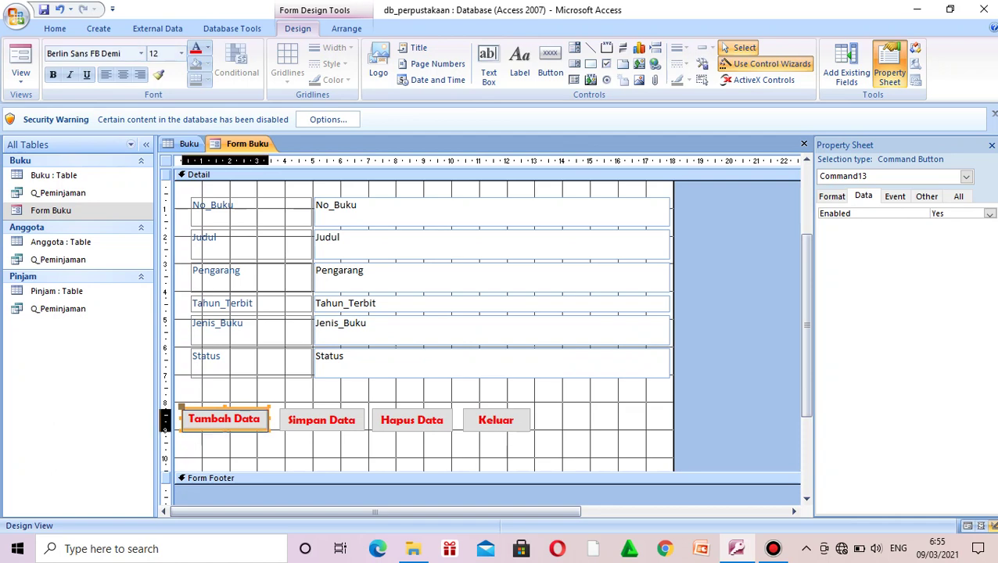
click(613, 422)
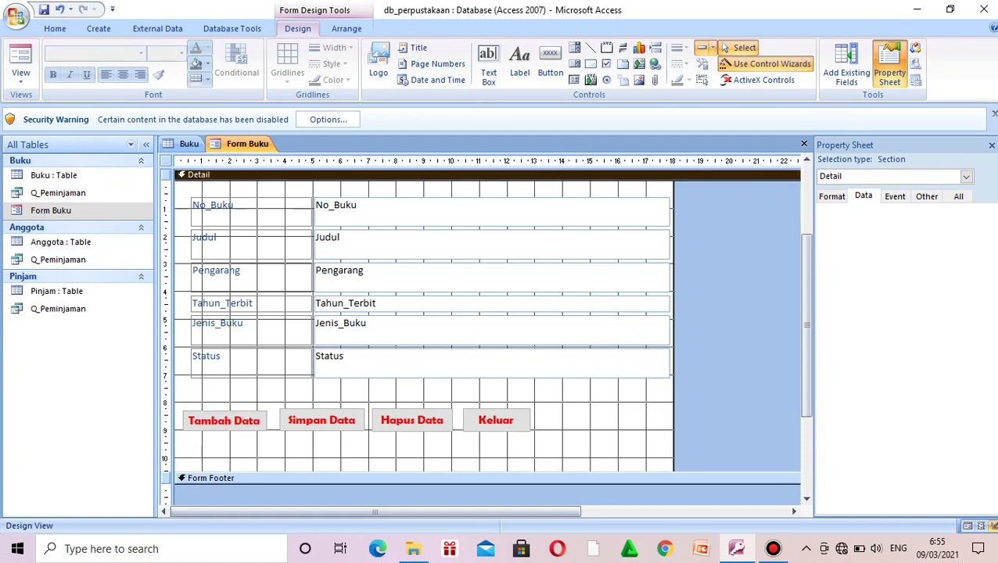
click(224, 420)
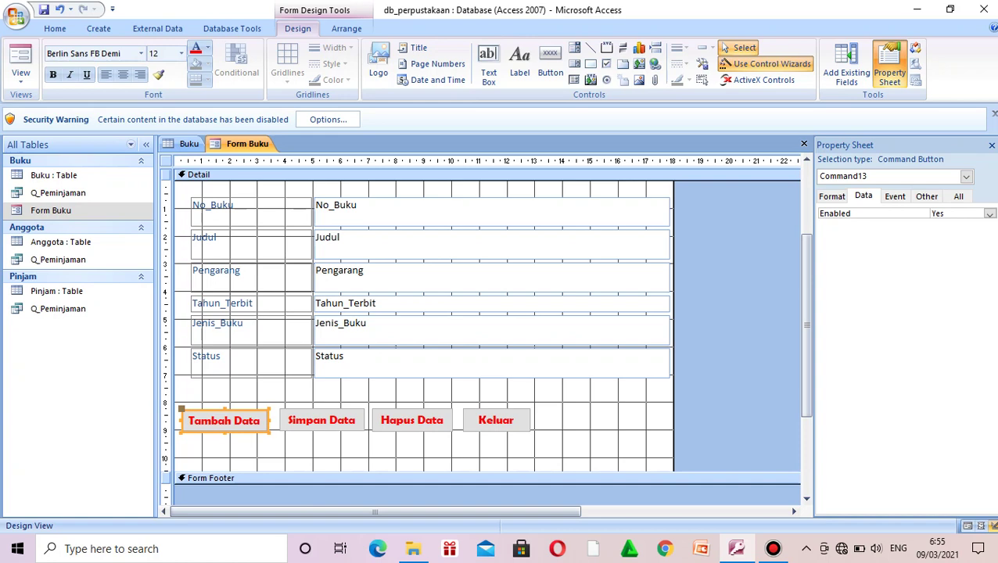
key(Up)
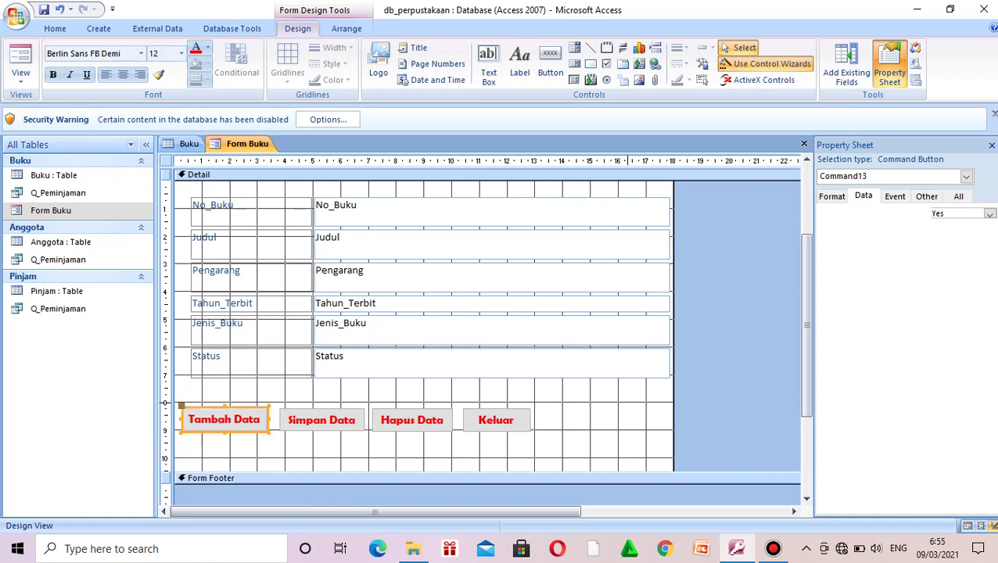
click(628, 403)
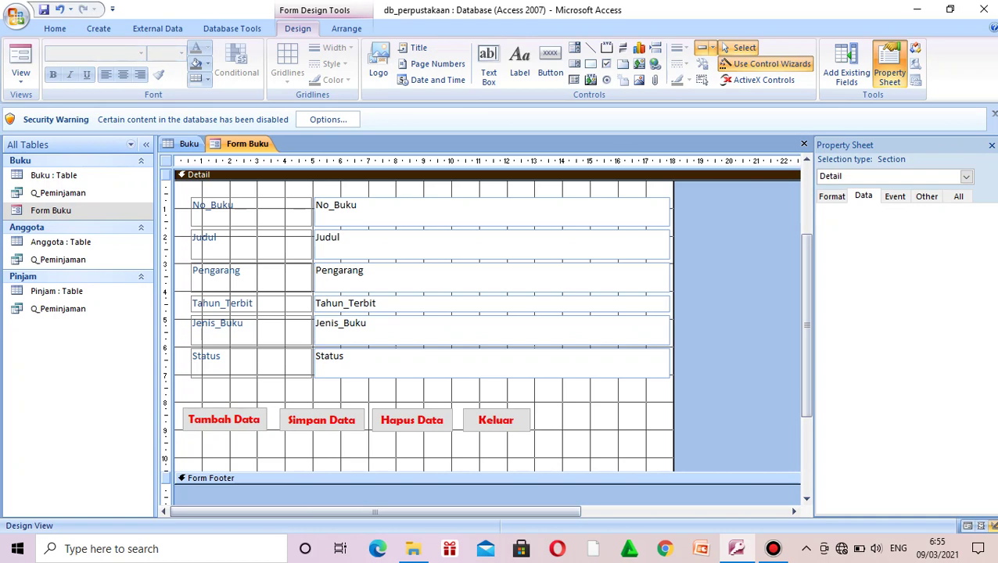
click(224, 420)
drag(224, 420, 227, 420)
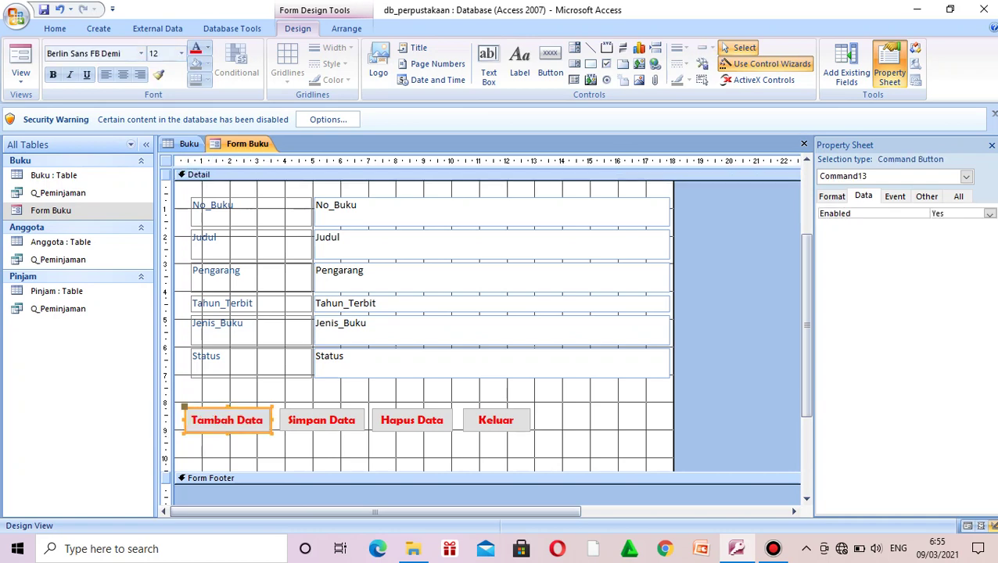
click(616, 409)
Step: Select the No_Buku label and its text box
scroll(485, 329, up, 3)
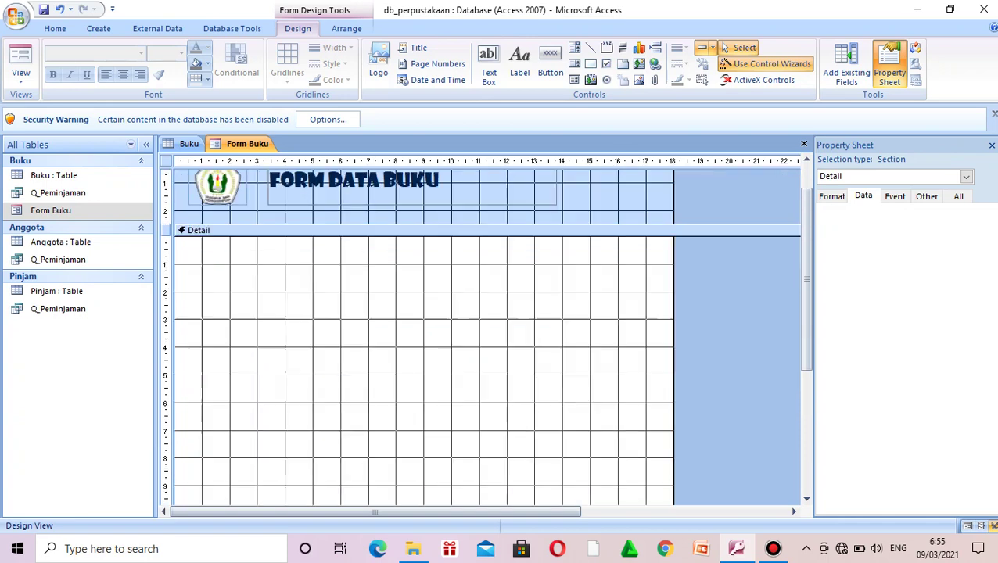
click(248, 296)
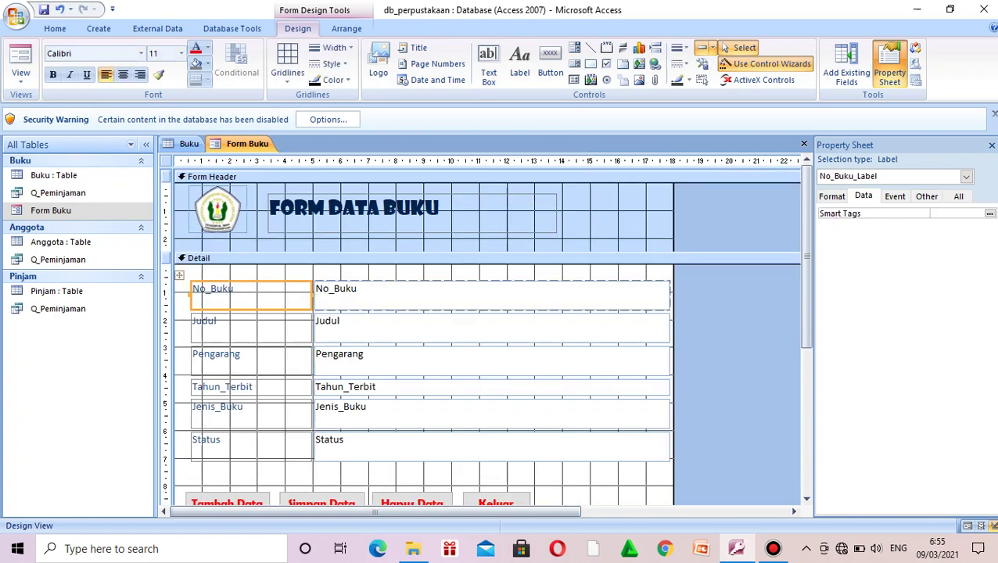
shift+click(469, 295)
Step: Add the Judul, Pengarang, Tahun_Terbit, Jenis_Buku and Status labels and text boxes to the selection
shift+click(251, 329)
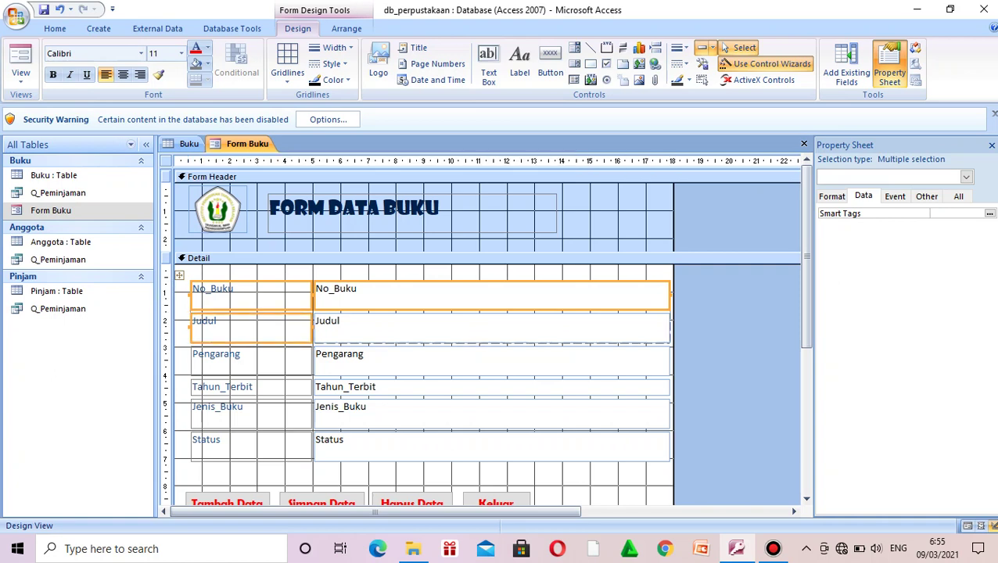
shift+click(469, 328)
shift+click(250, 361)
shift+click(469, 362)
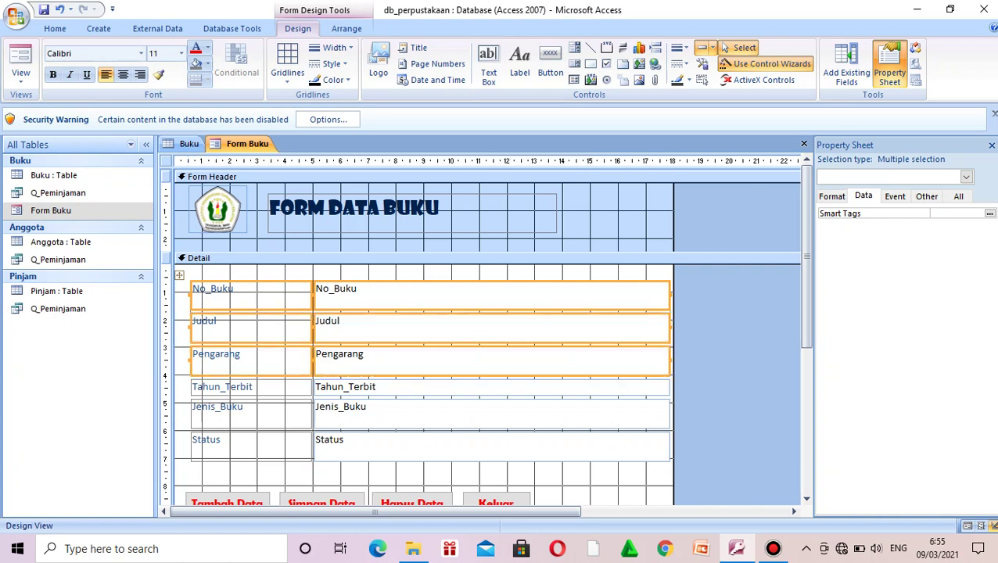
shift+click(250, 386)
shift+click(470, 387)
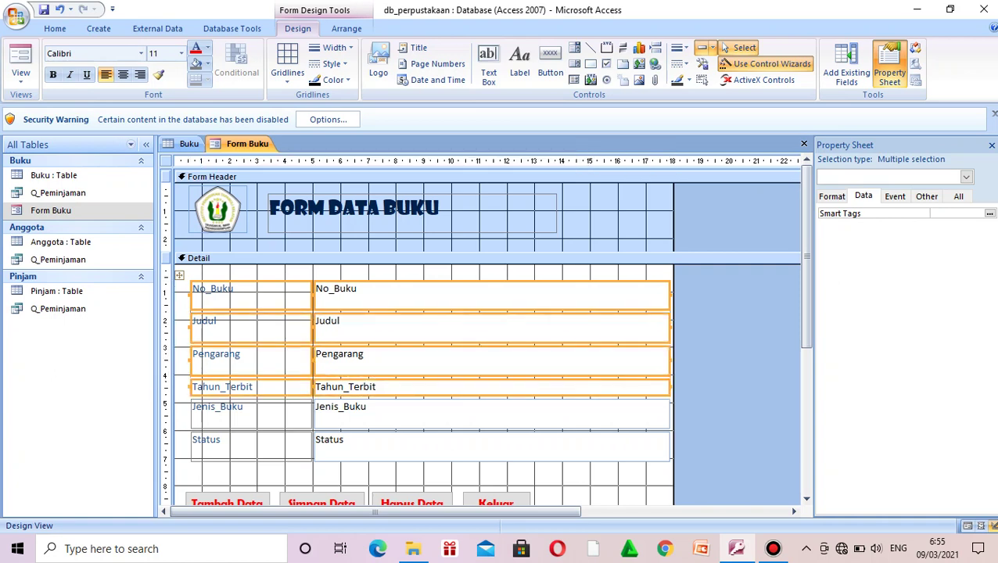
shift+click(250, 414)
shift+click(470, 414)
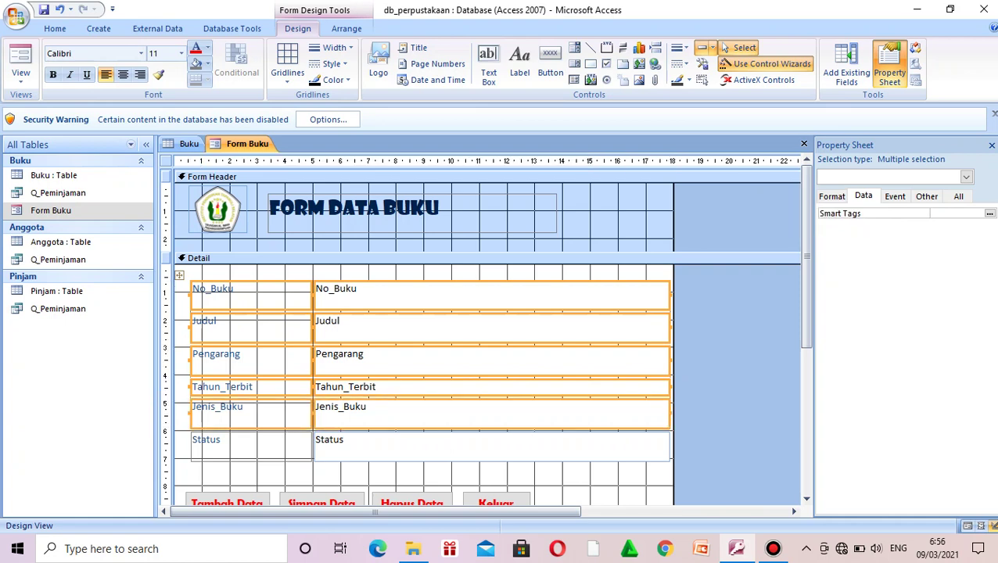
shift+click(250, 447)
shift+click(469, 446)
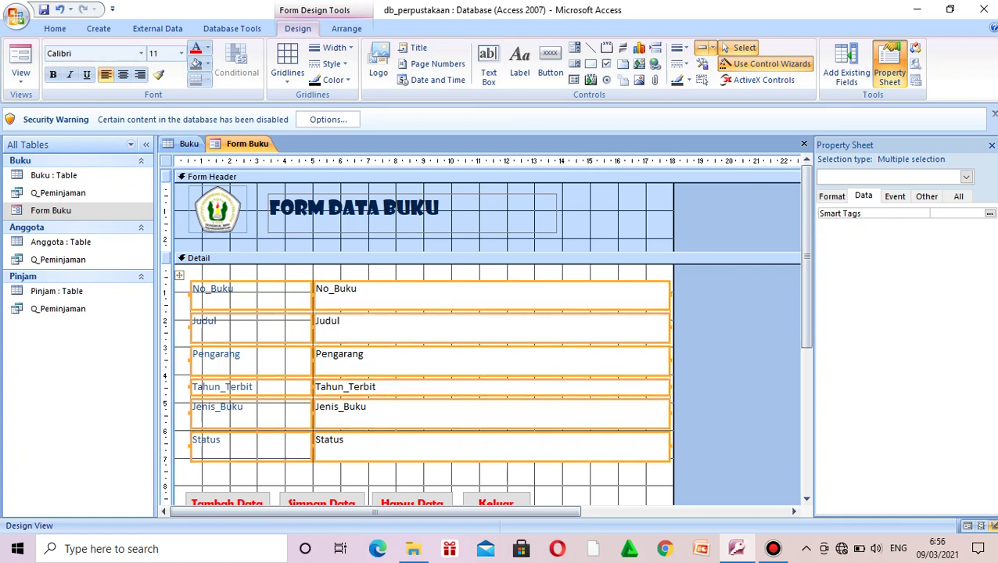
Step: Apply Berlin Sans FB Demi size 12 to the selected fields and preview the form
click(141, 53)
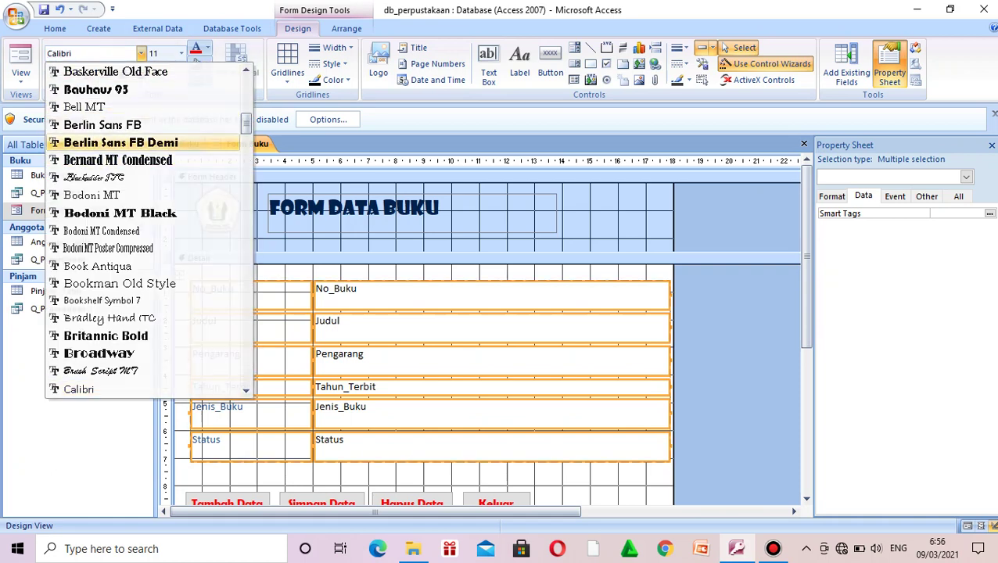
click(121, 142)
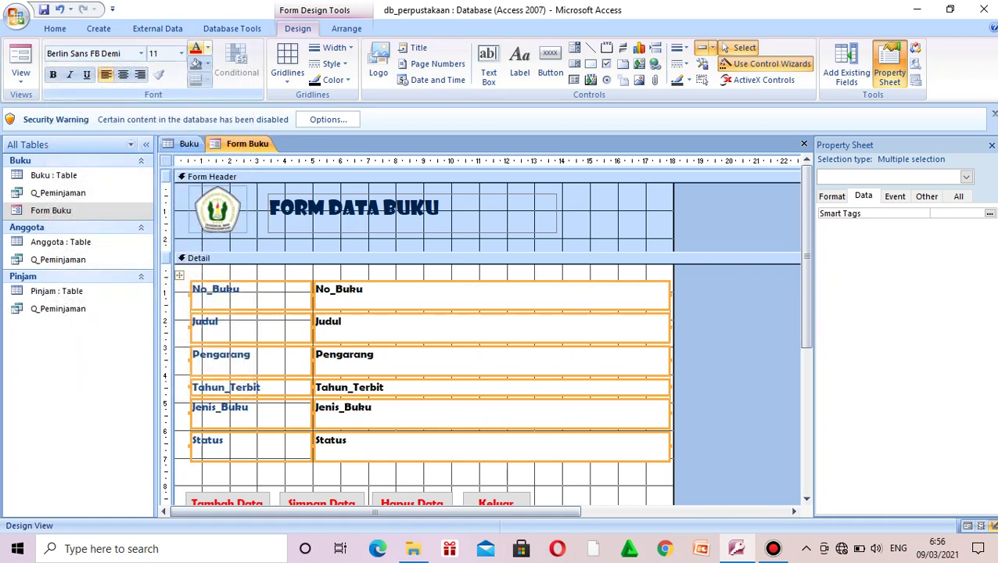
click(181, 53)
click(155, 119)
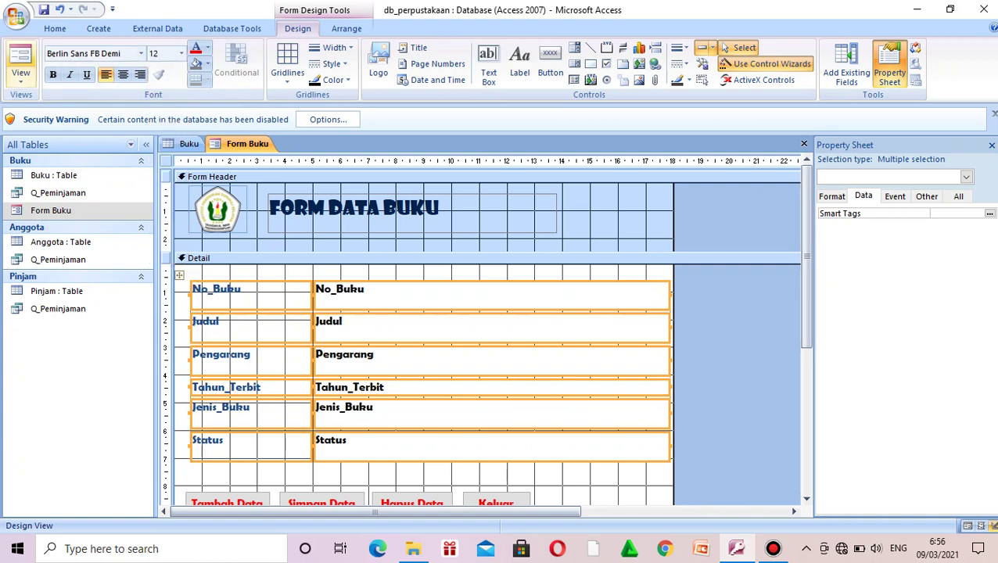
click(20, 61)
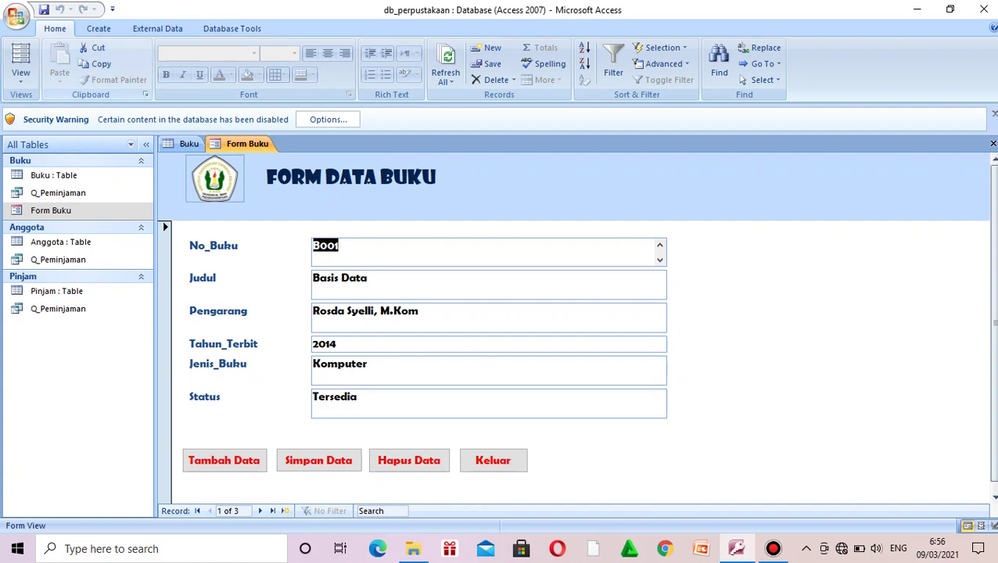
Step: Switch Form Buku to Design View and back to Form View, then select the Anggota table
click(20, 75)
click(63, 170)
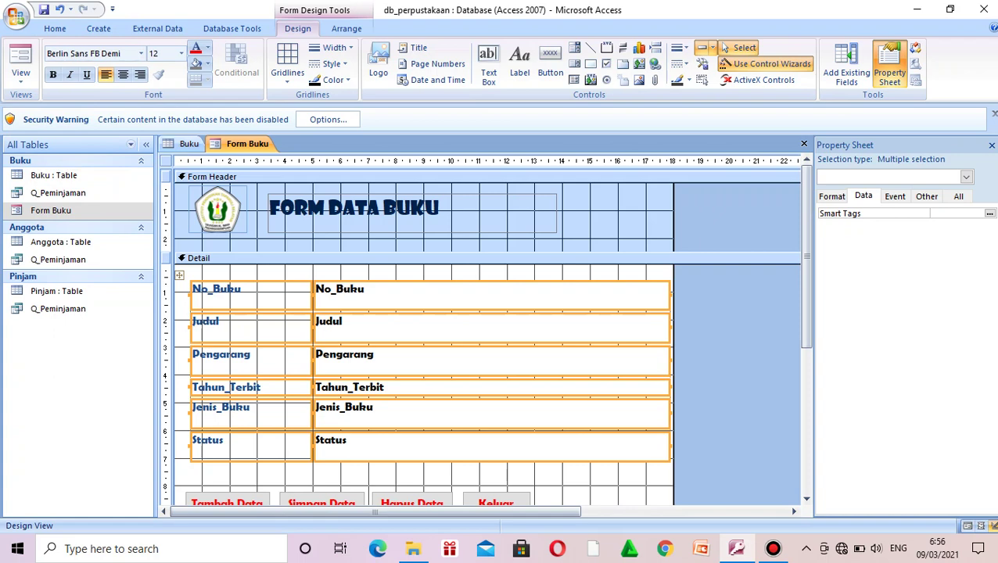
click(20, 74)
click(60, 105)
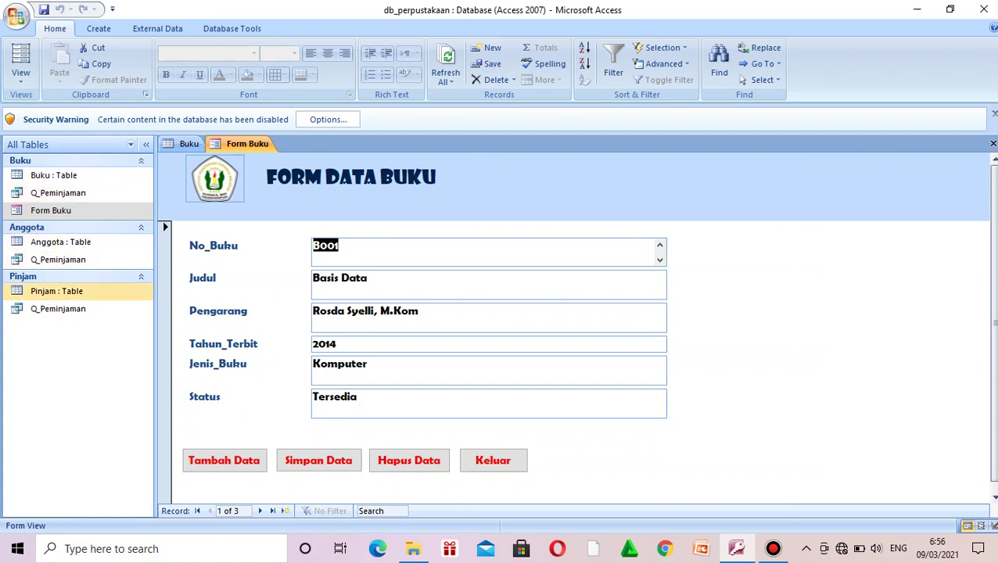
click(60, 242)
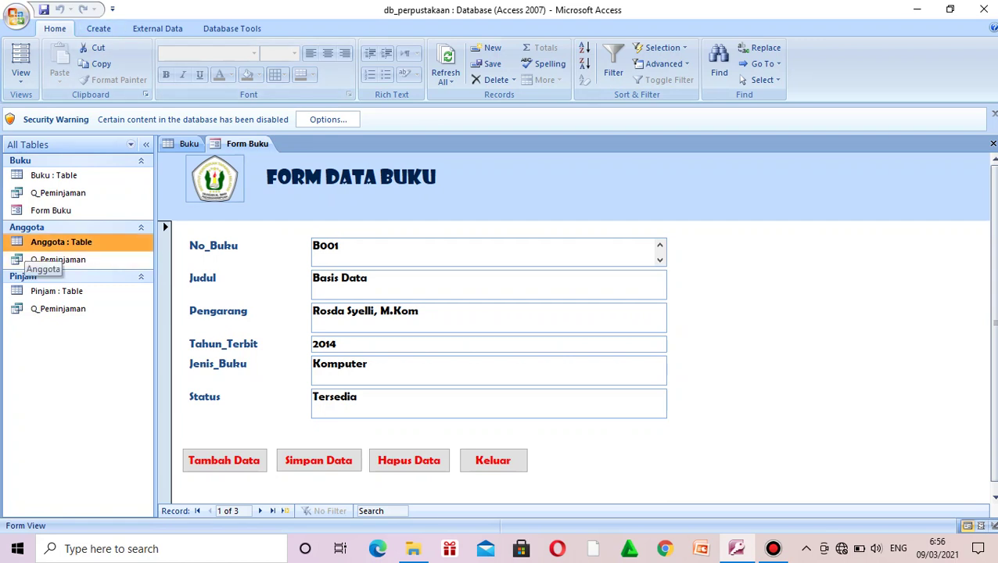
click(99, 28)
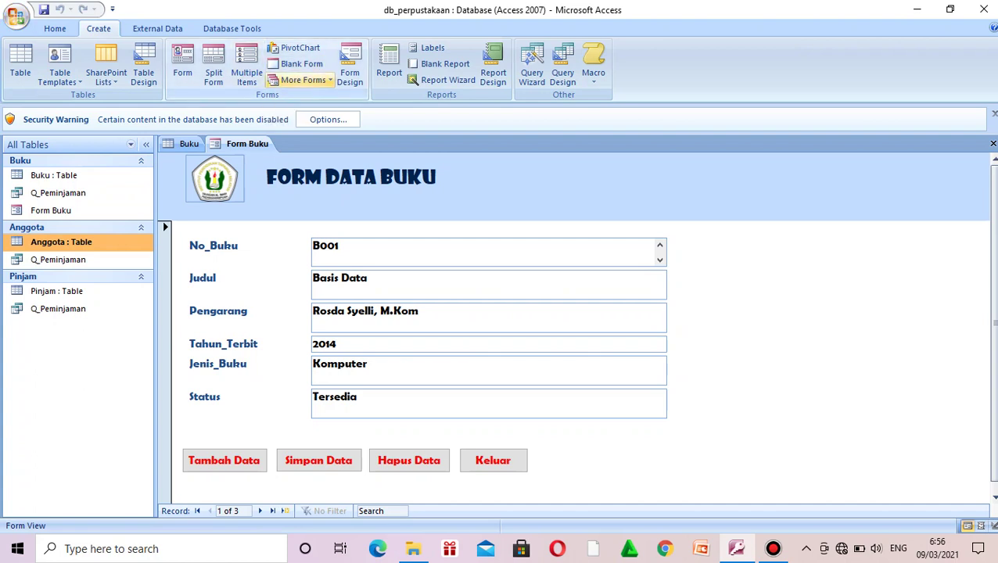
Step: Run the Form Wizard with all Anggota fields, Columnar layout, titled 'Form Data Anggota'
click(303, 80)
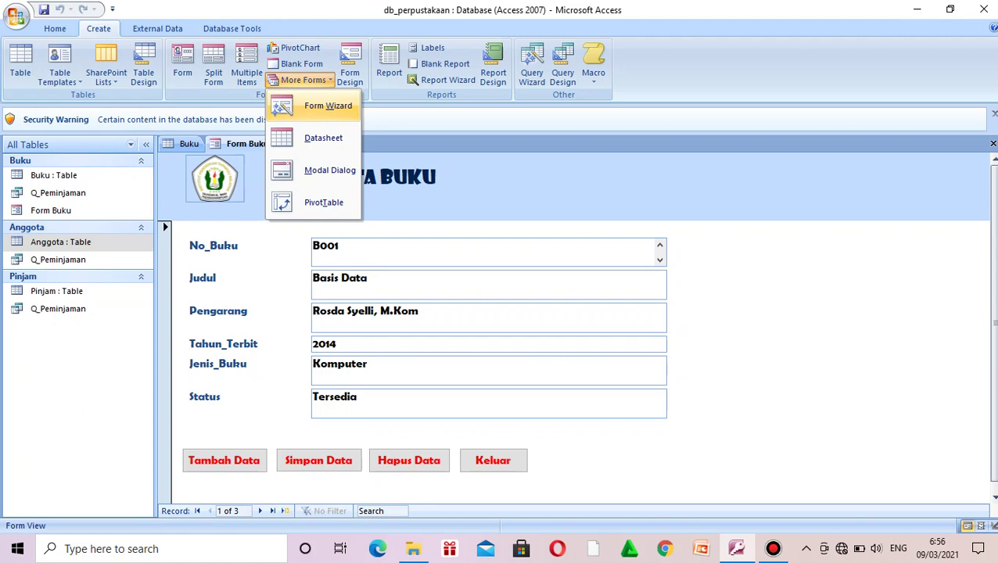
click(328, 106)
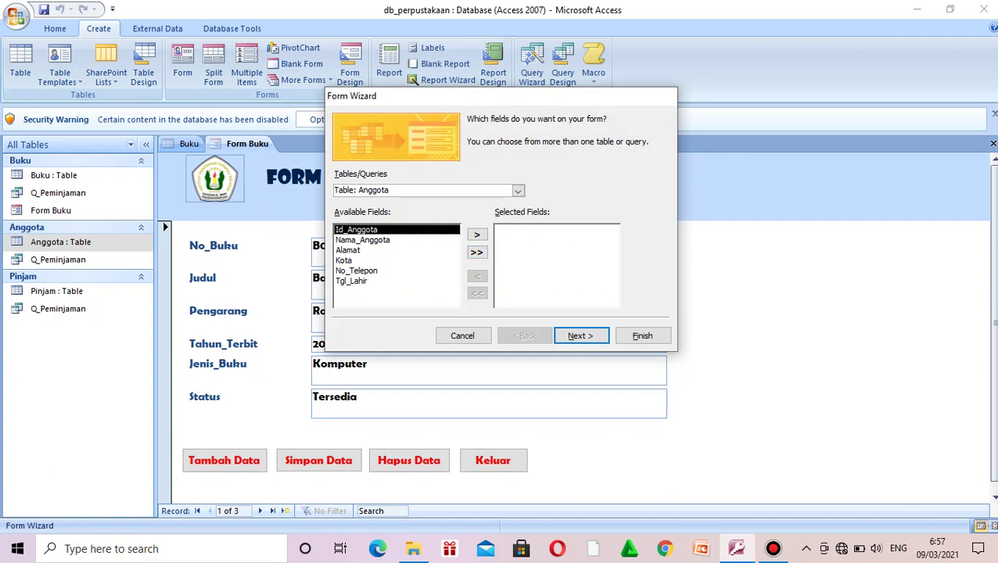
click(477, 252)
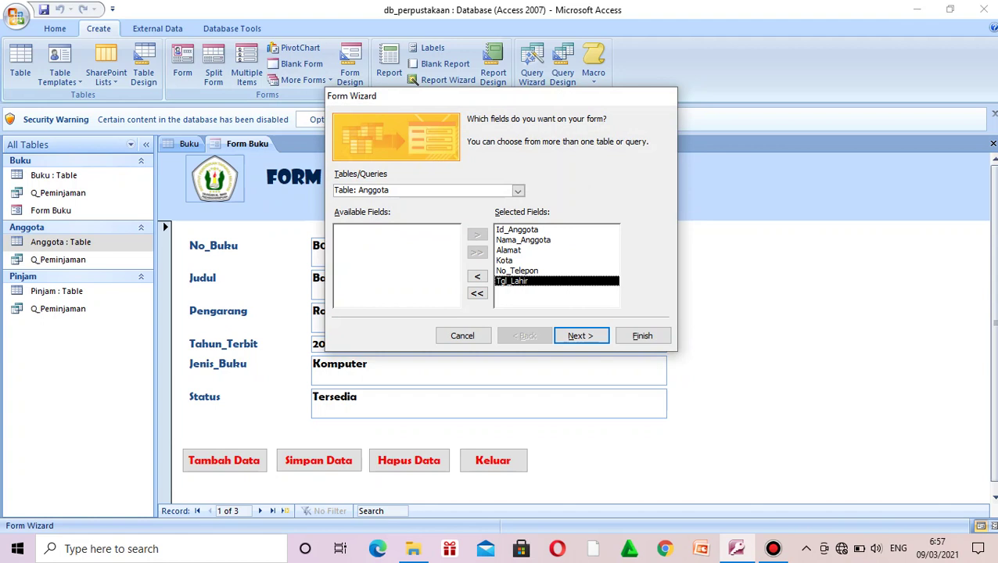
click(581, 336)
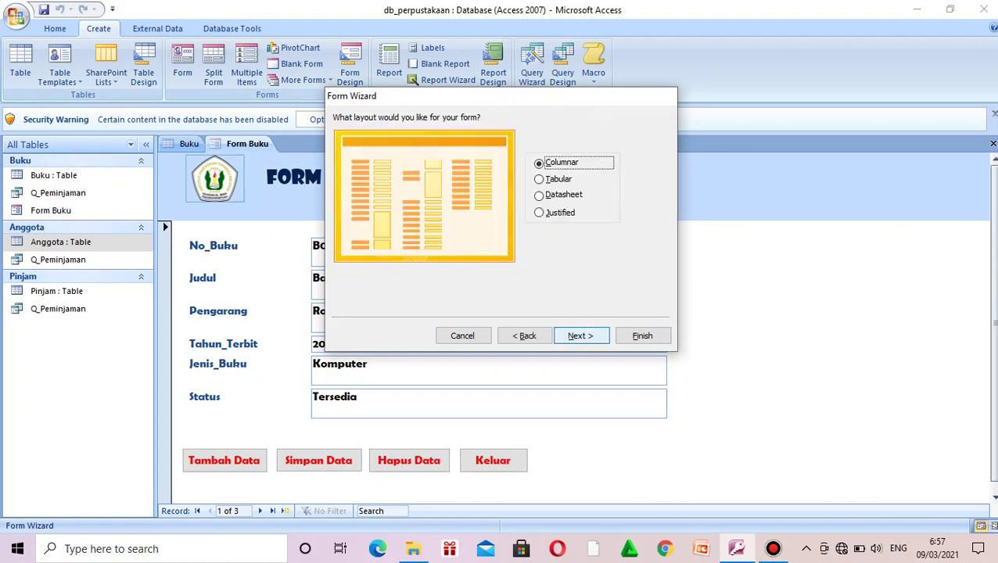
click(581, 336)
click(581, 335)
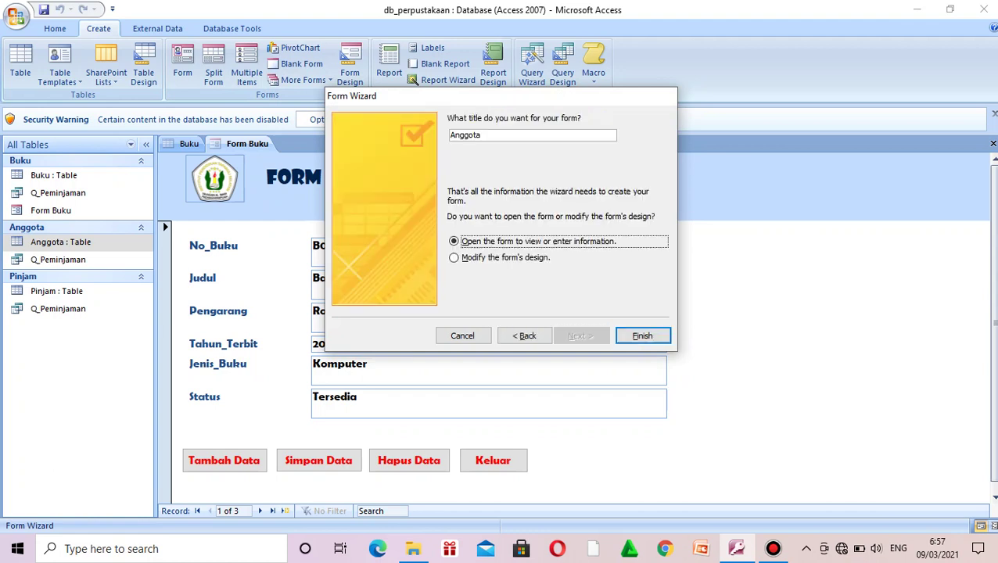
key(shift+Tab)
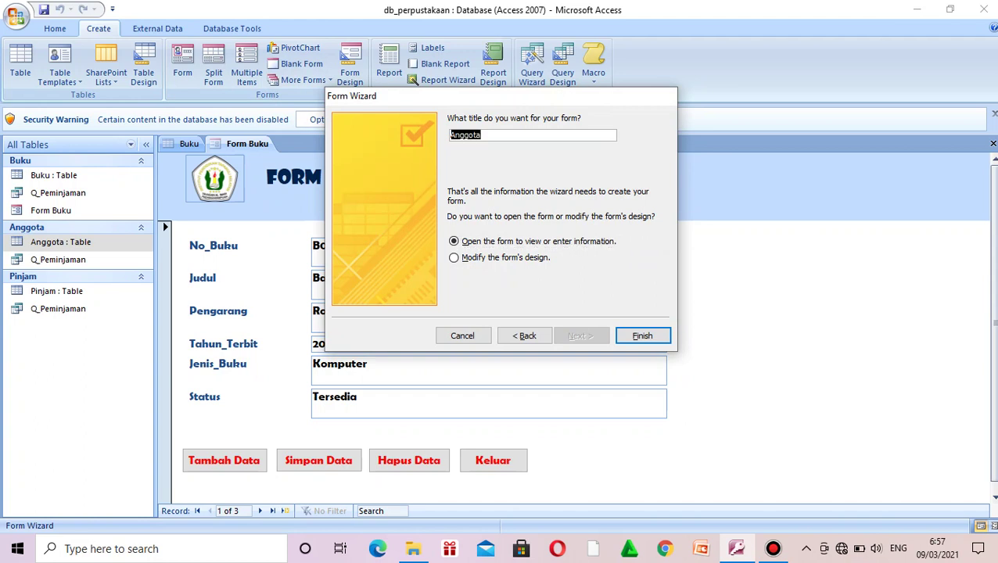
text(Form Data Angg)
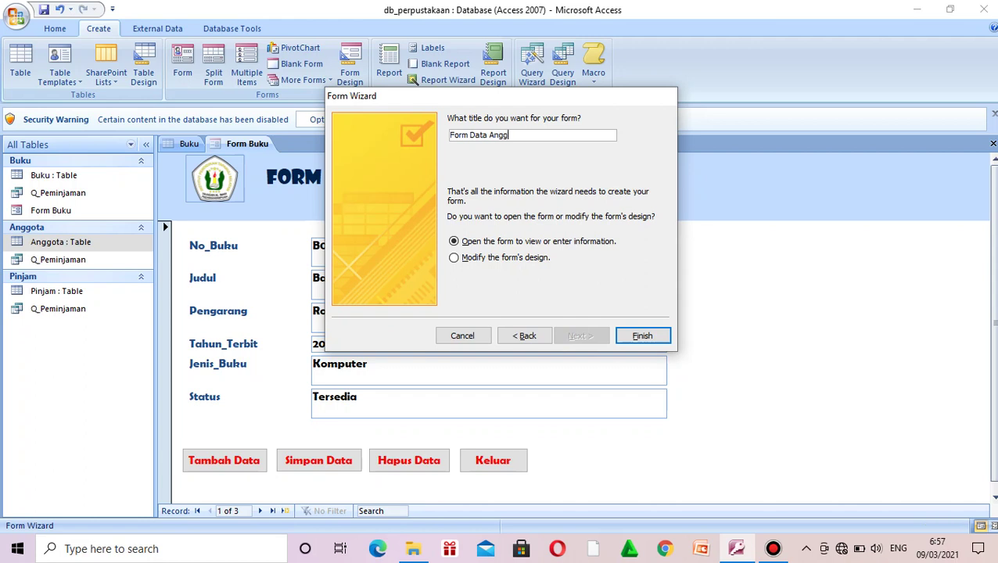
text(ota)
Step: Finish the Form Data Anggota wizard and open the form in Design View
click(642, 335)
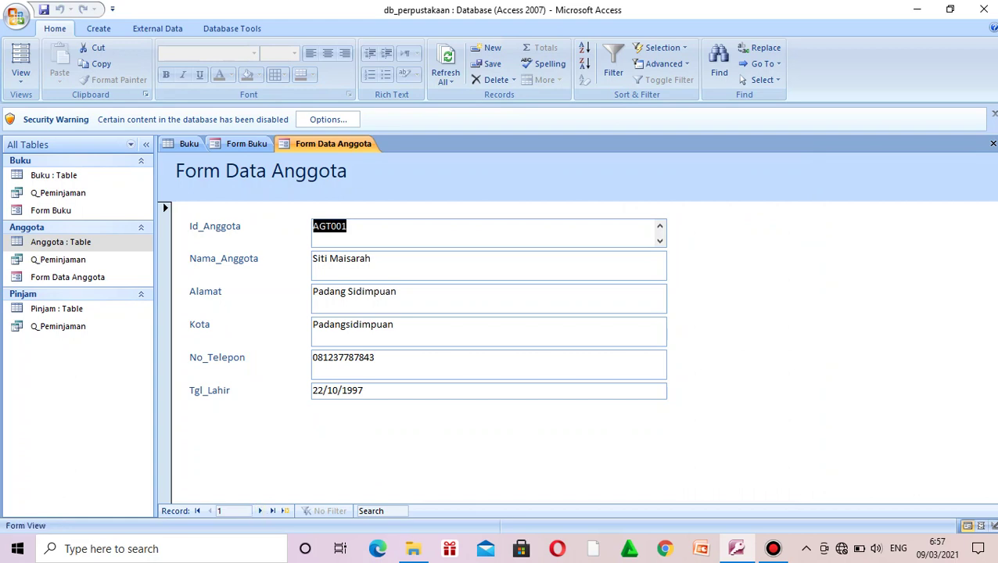
click(21, 77)
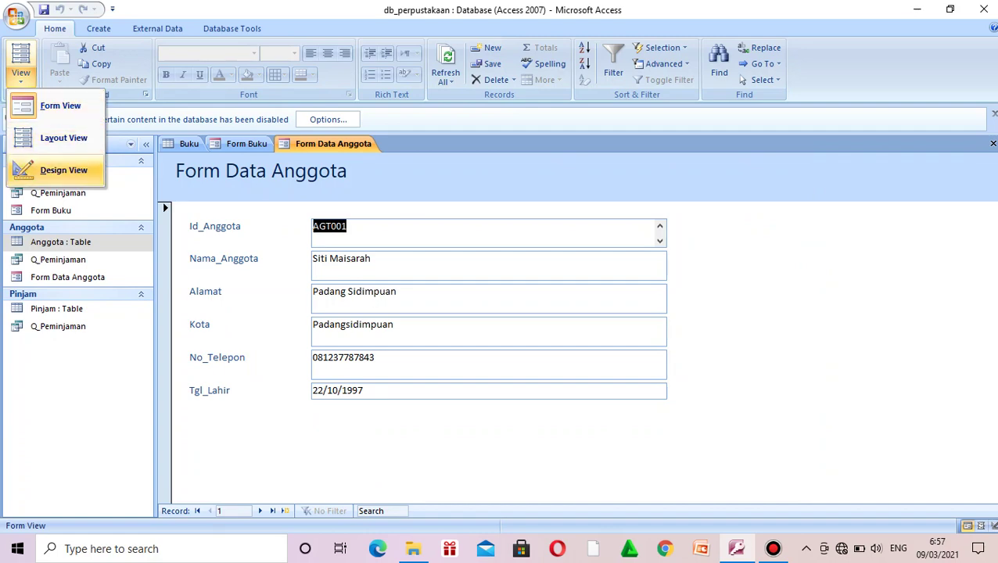
click(62, 170)
Step: Shift the header title to the right and drag the Form Footer down to enlarge the Detail section
click(283, 203)
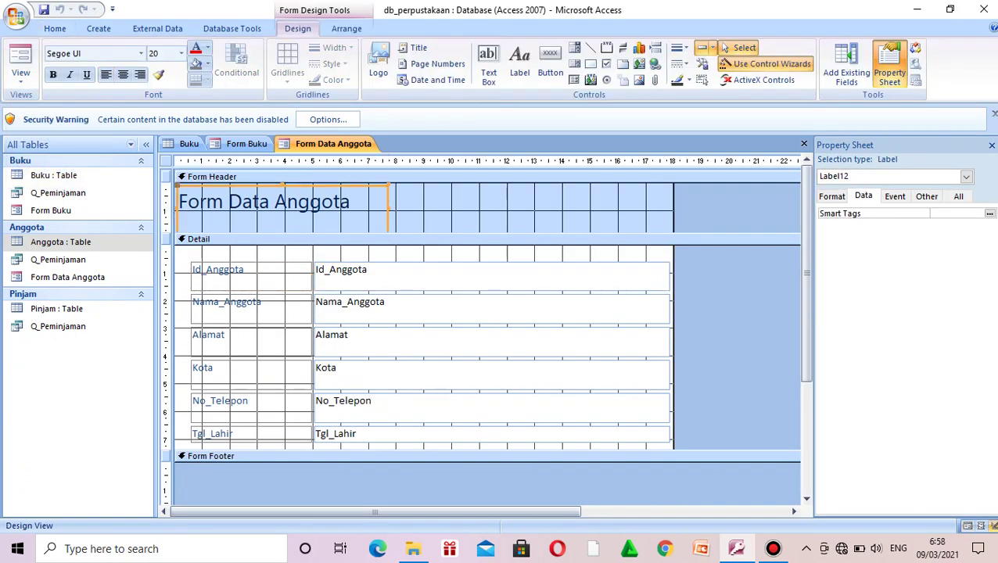
drag(283, 203, 343, 203)
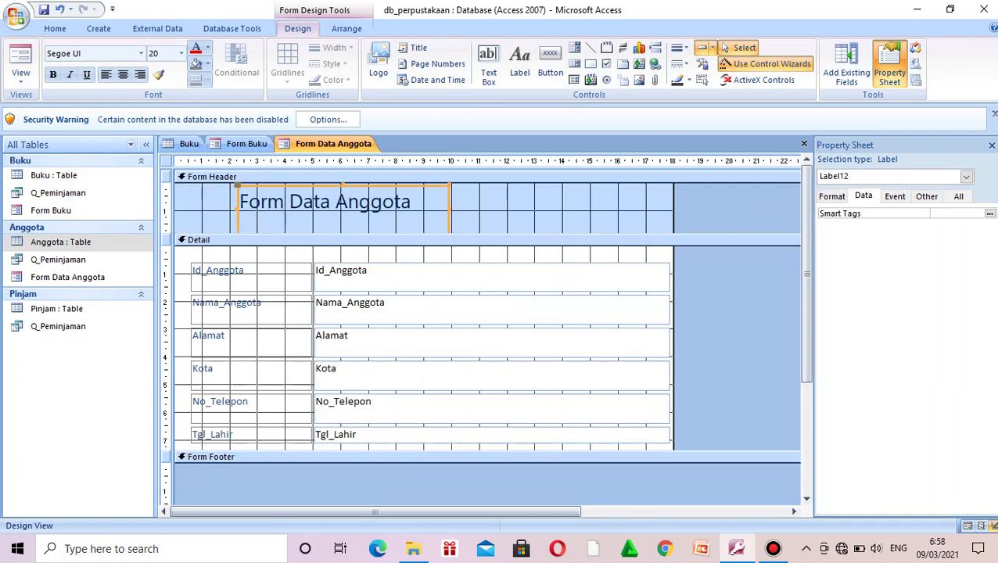
click(378, 458)
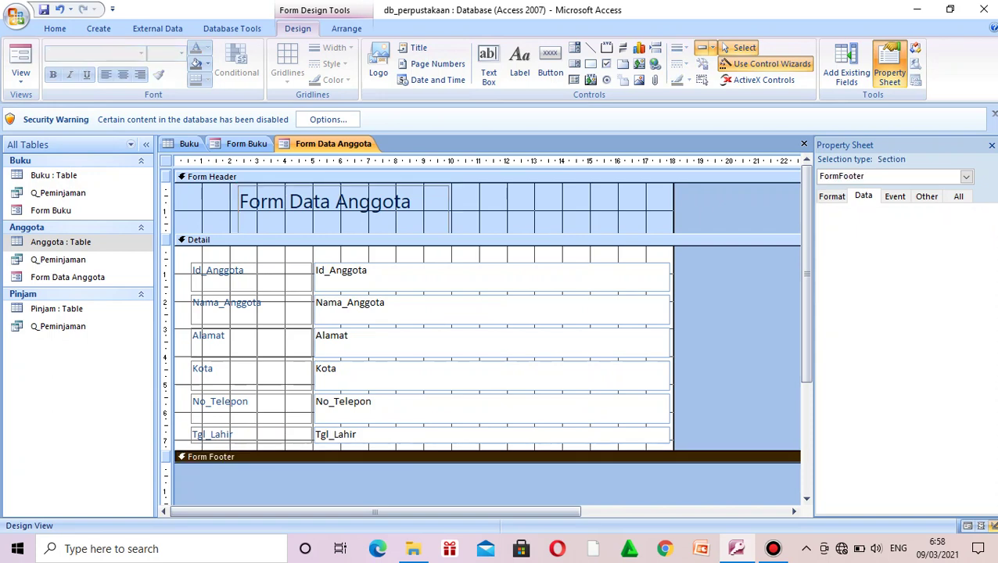
drag(379, 457, 378, 504)
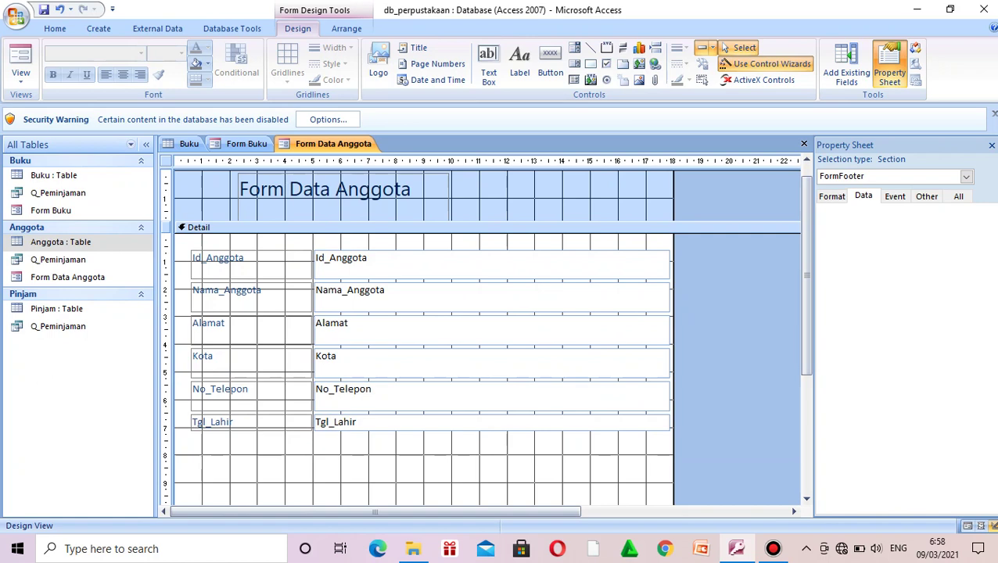
scroll(485, 337, down, 1)
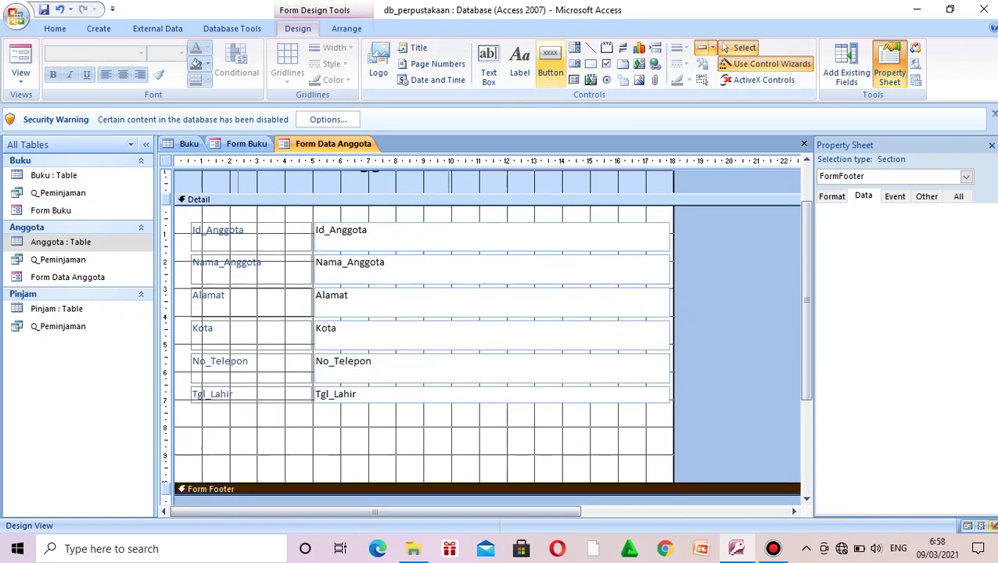
Step: Add a wider Add New Record button showing the Go To New picture below Tgl_Lahir
click(550, 63)
drag(197, 427, 292, 455)
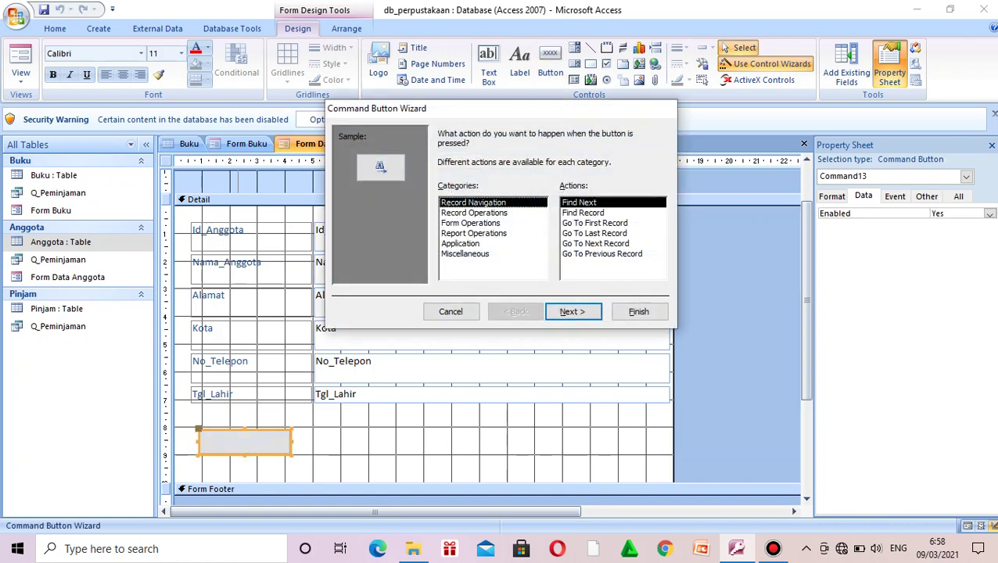
click(473, 213)
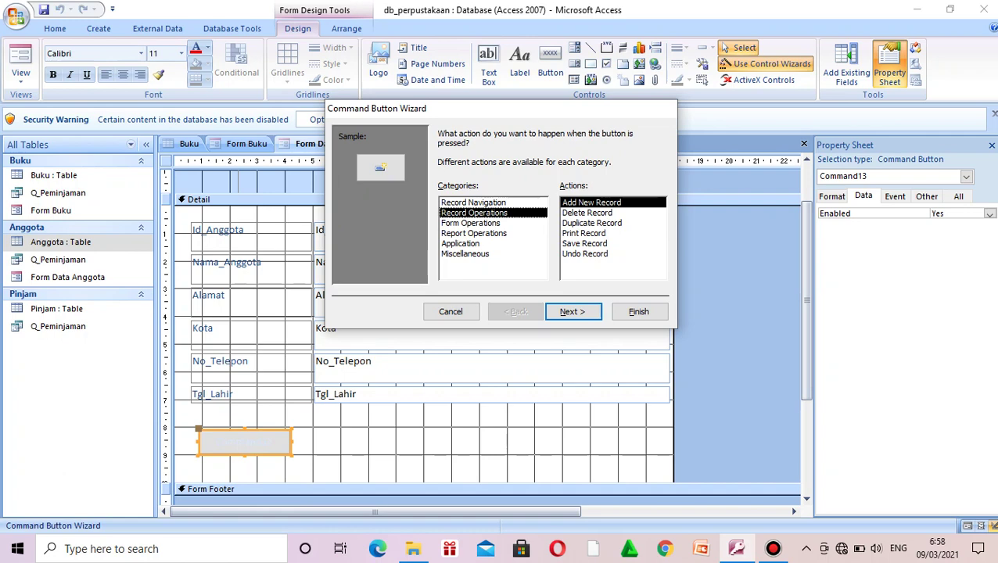
click(571, 312)
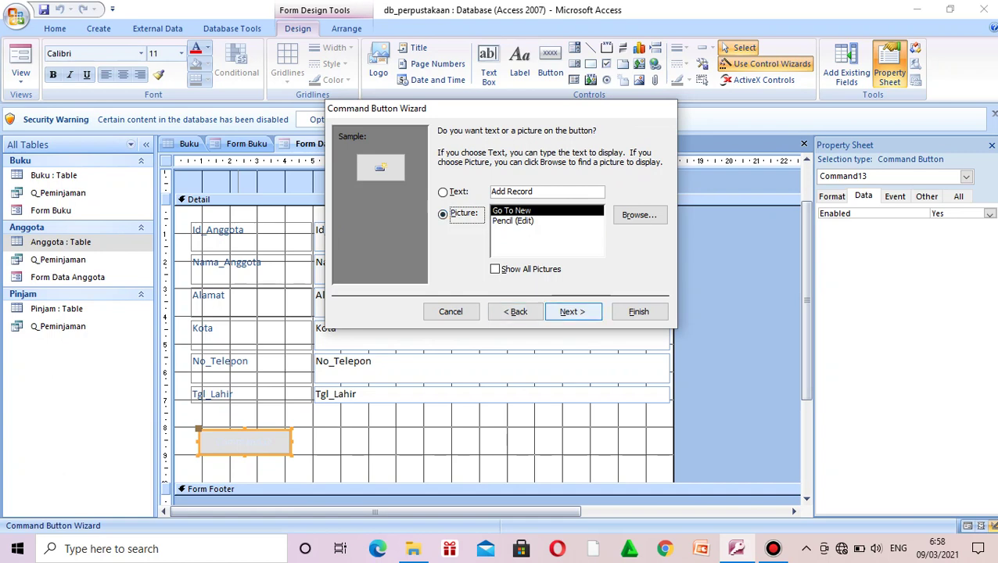
click(573, 311)
click(638, 311)
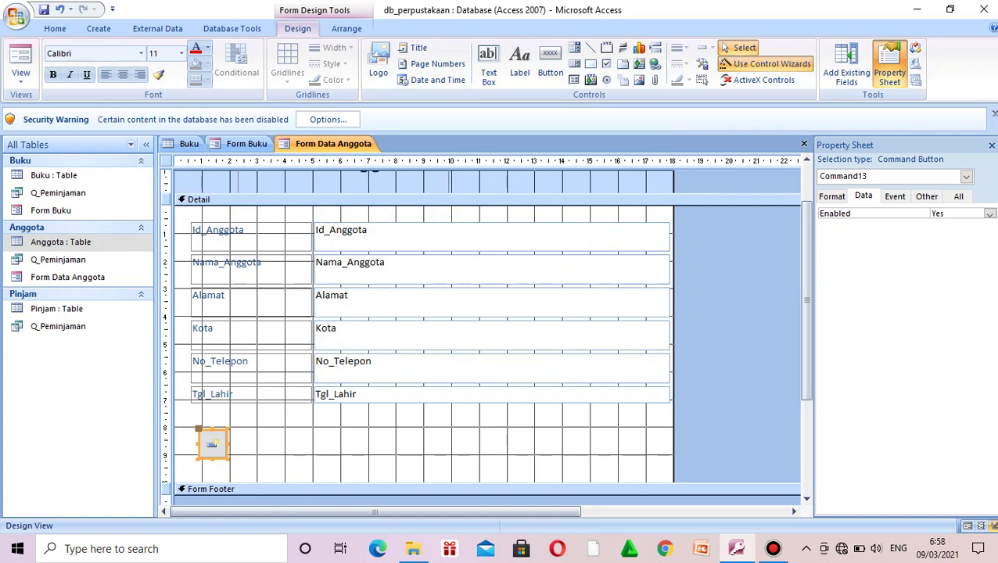
drag(228, 445, 272, 444)
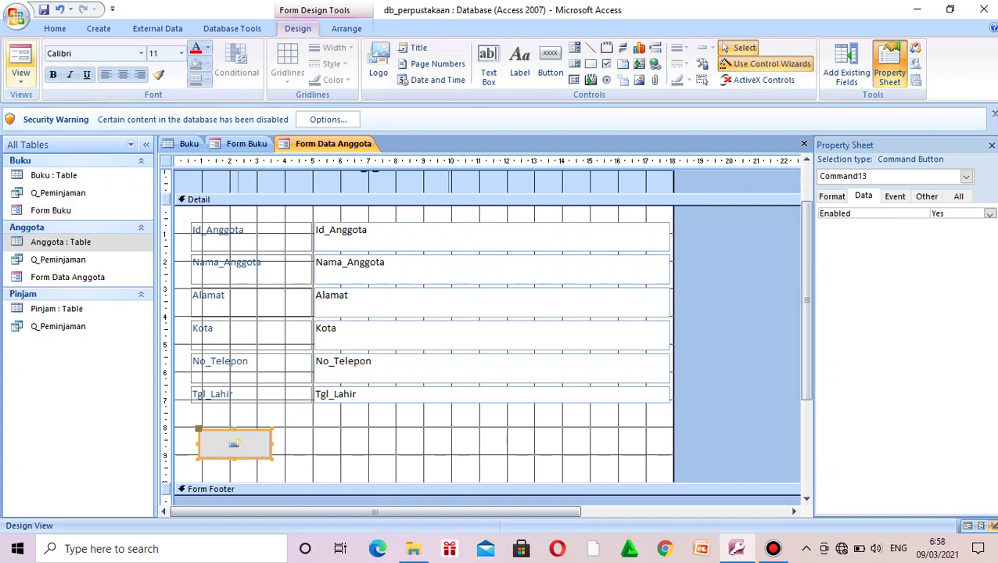
Step: Preview Form Data Anggota in Form View, return it to Design View, then bring Form Buku to the front
click(21, 59)
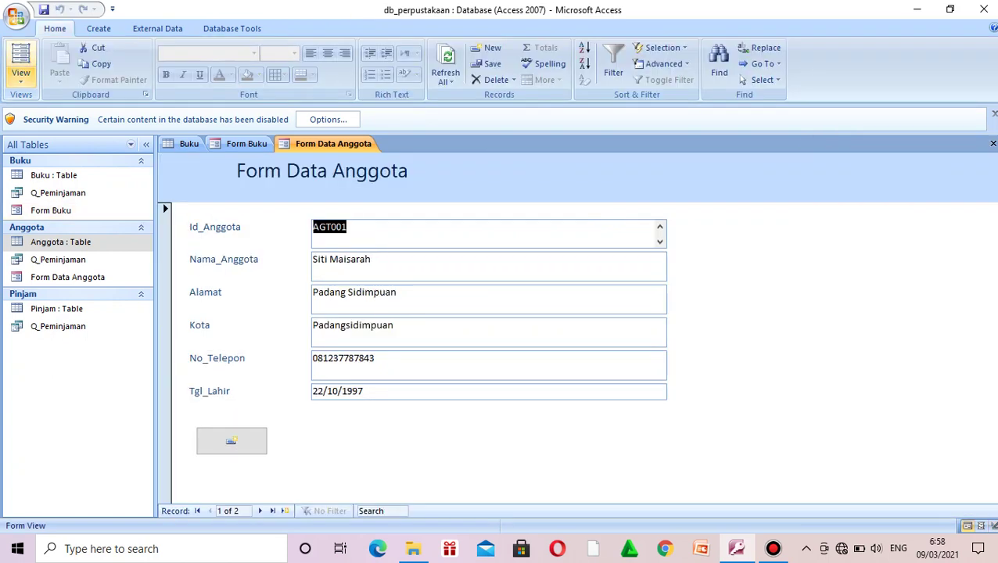
click(20, 75)
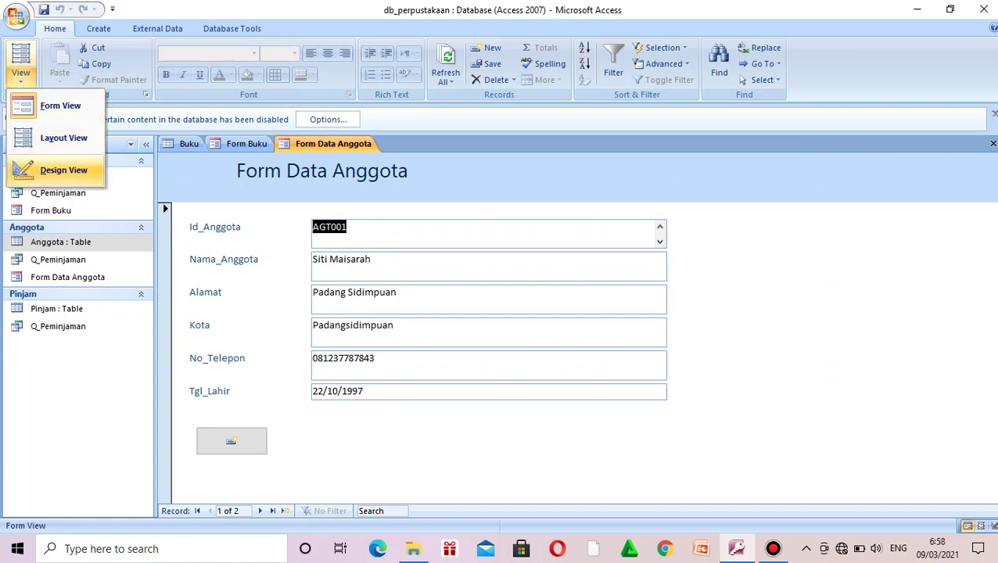
click(62, 170)
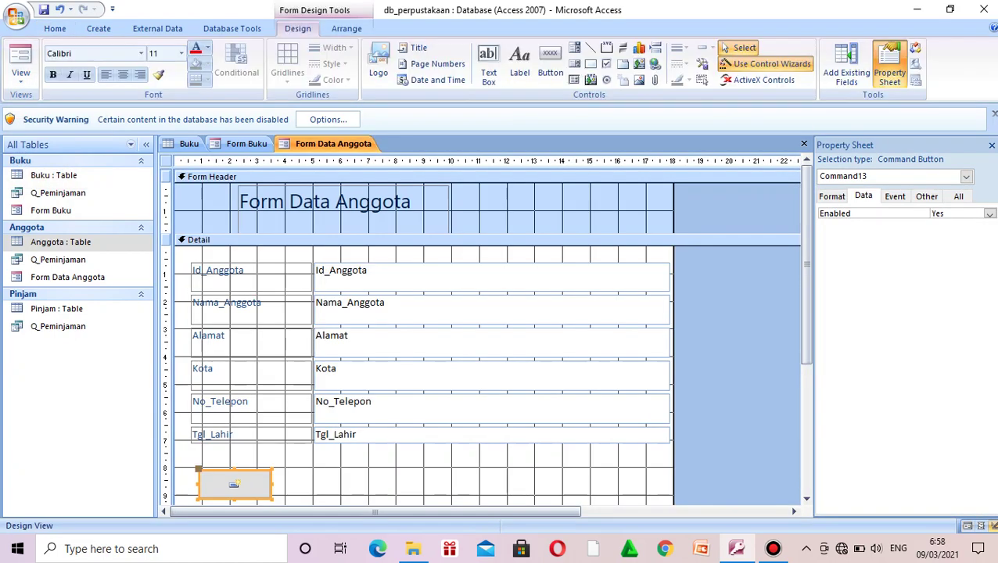
key(ctrl+F6)
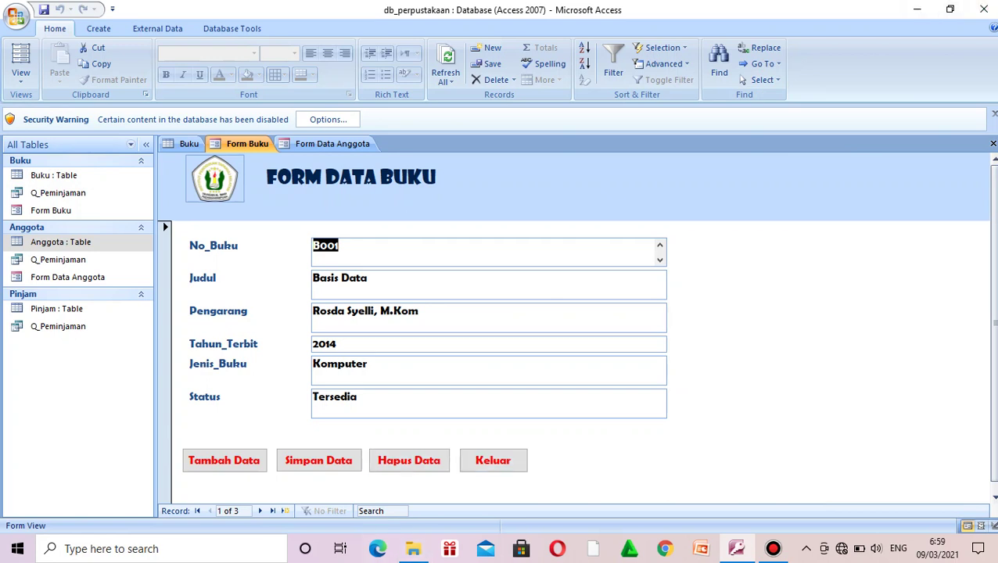
click(773, 548)
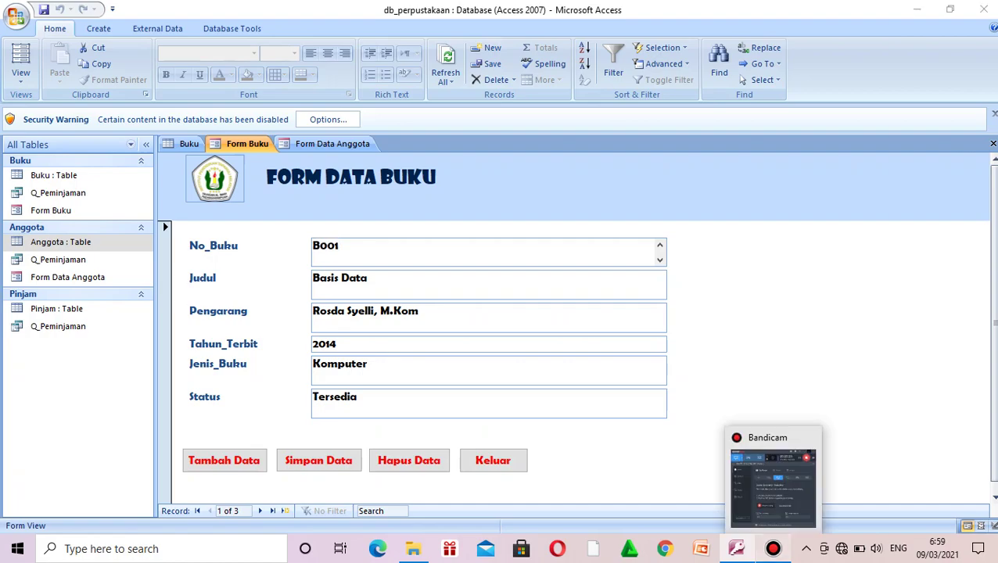